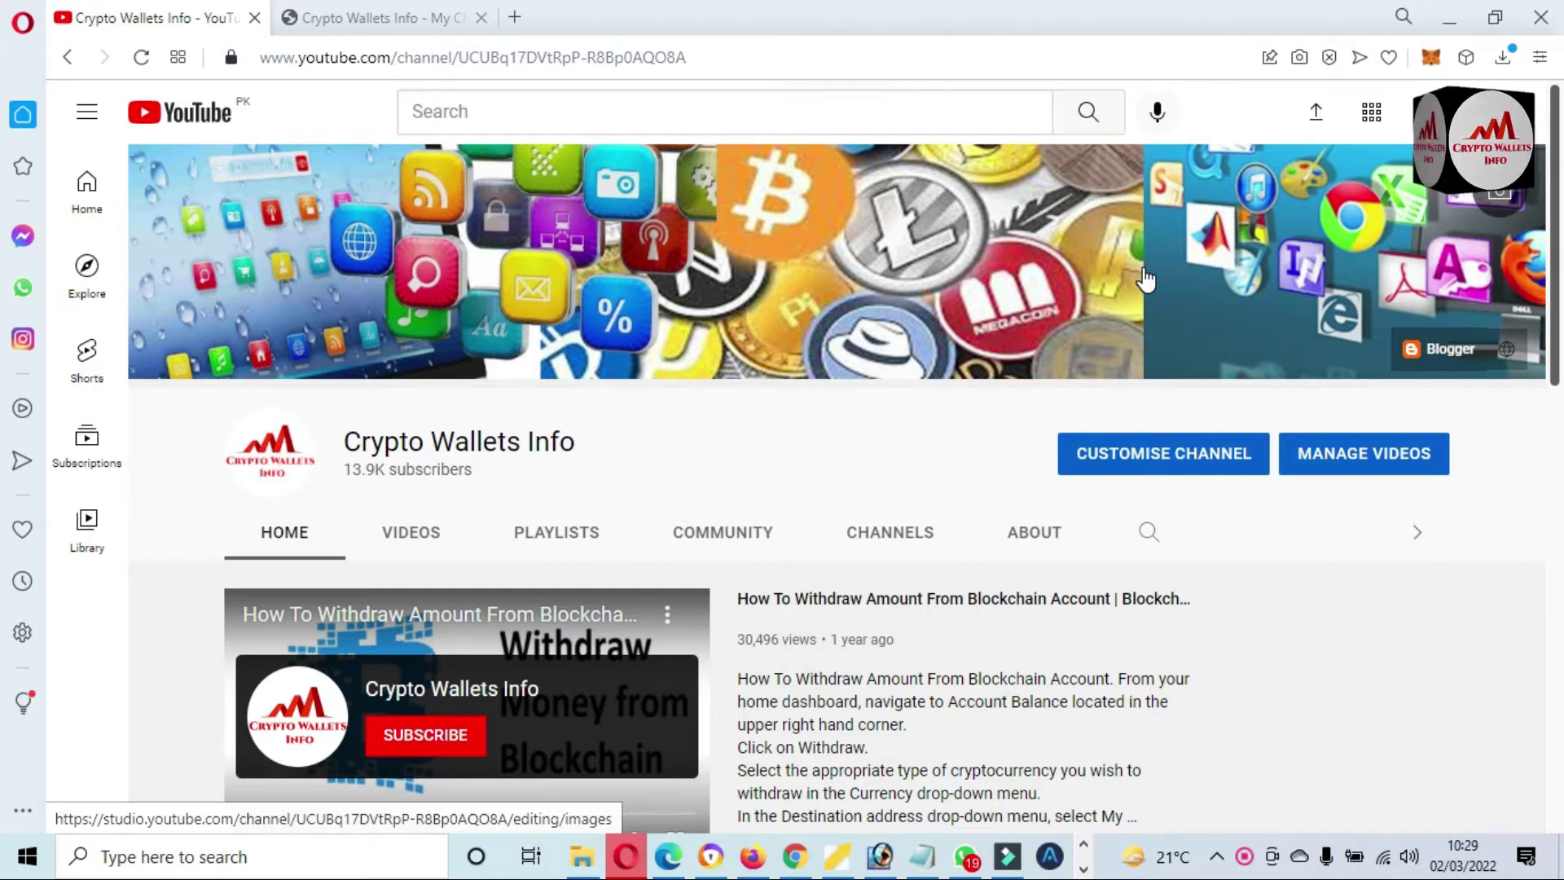
Switch to the Crypto Wallets Info website tab
{"action": "left_click", "coordinate": [408, 15]}
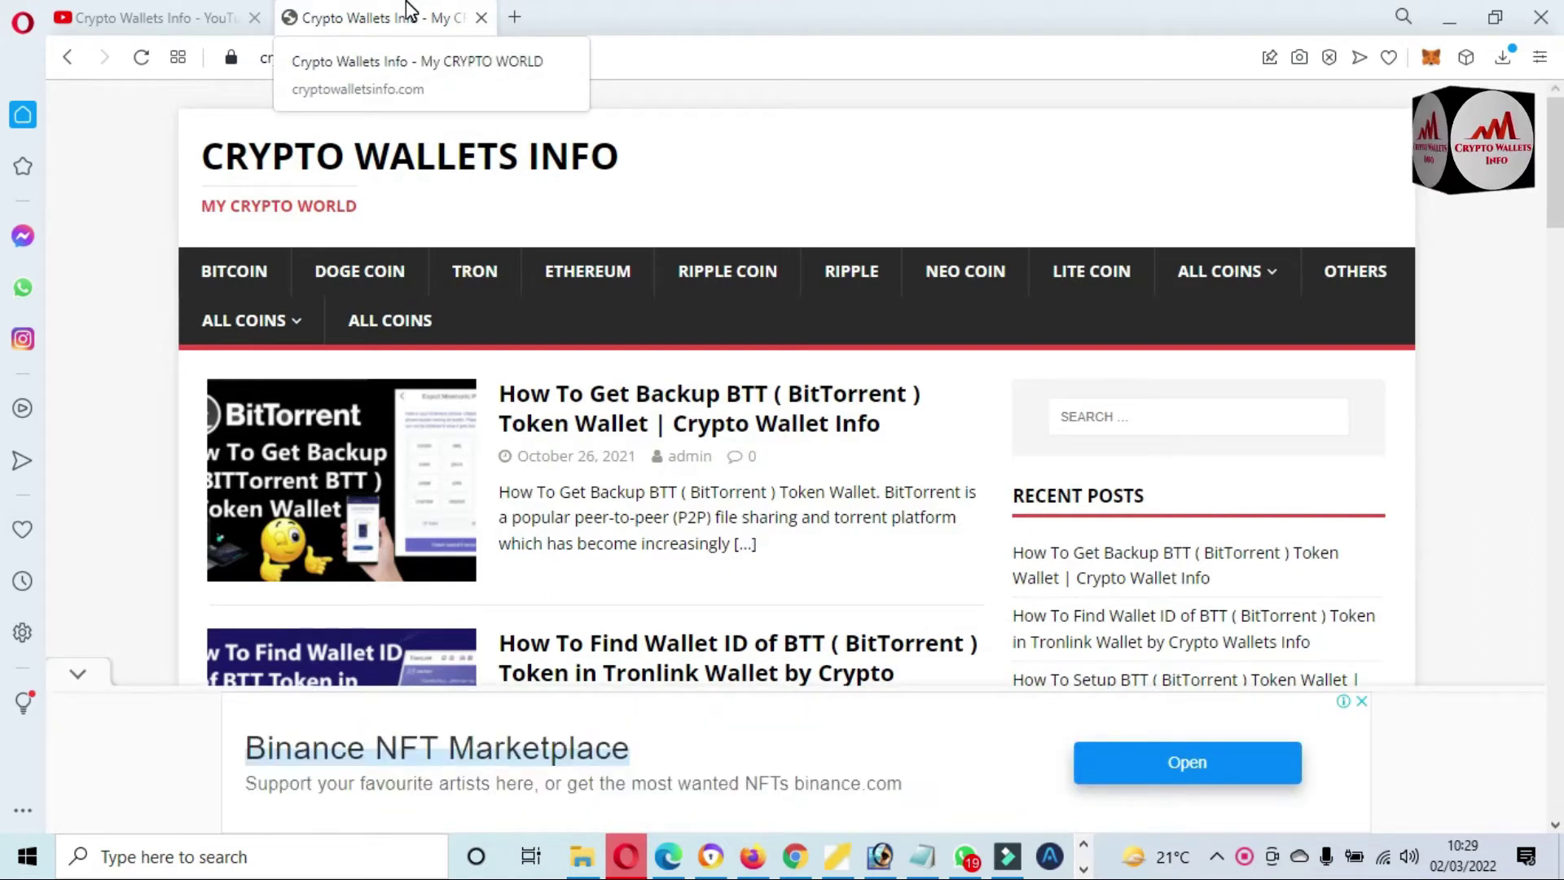
Open CoinMarketCap in a new tab and highlight Filecoin's name and market cap in row 38
{"action": "left_click", "coordinate": [513, 18]}
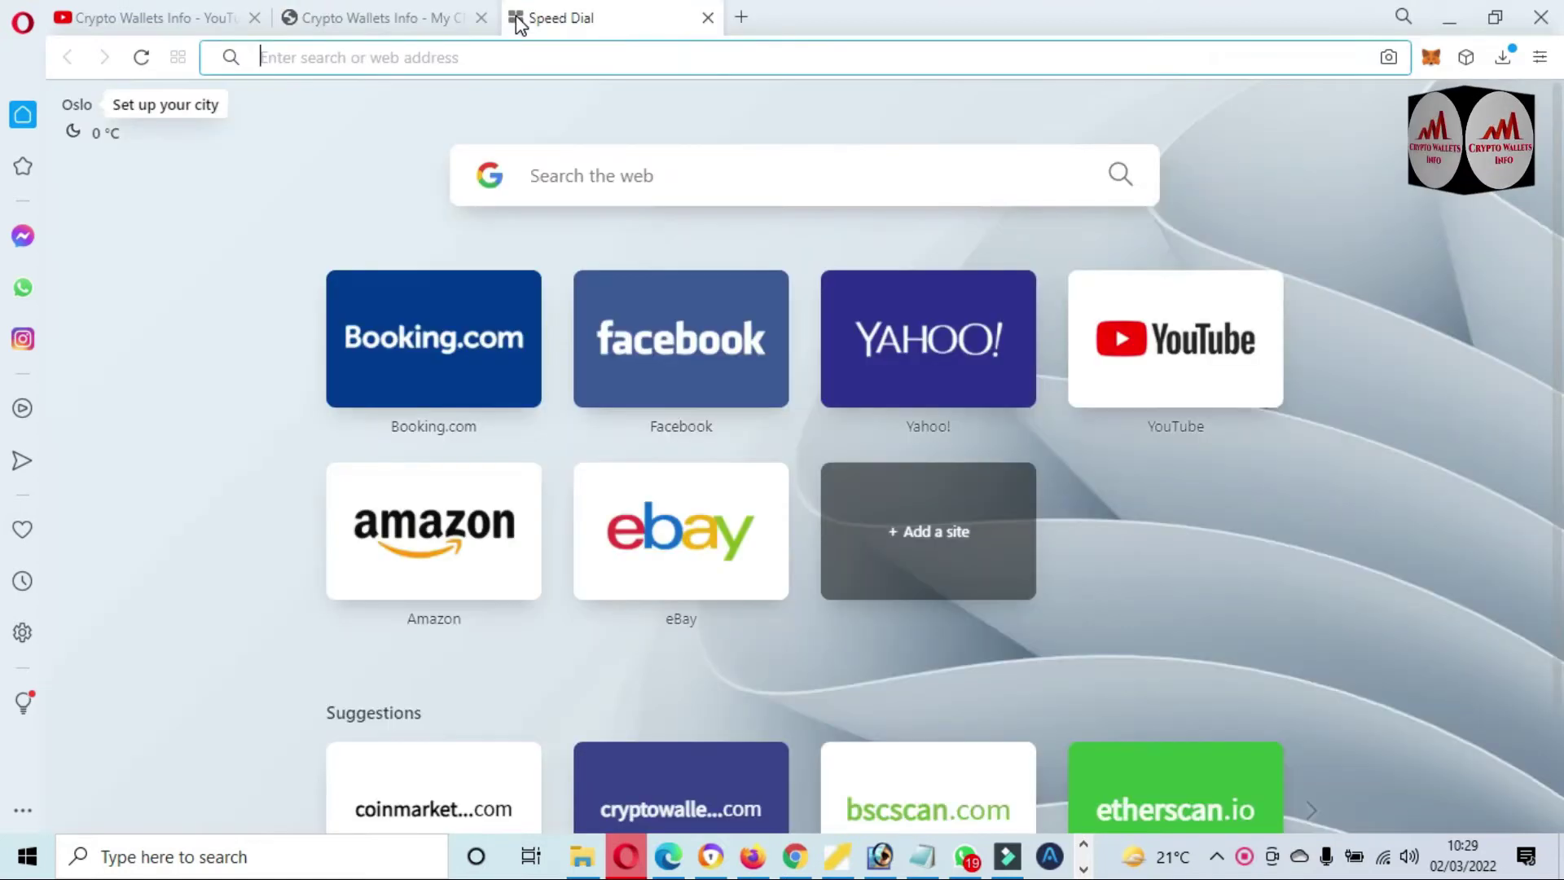
{"action": "type", "text": "coinmarketcap.com"}
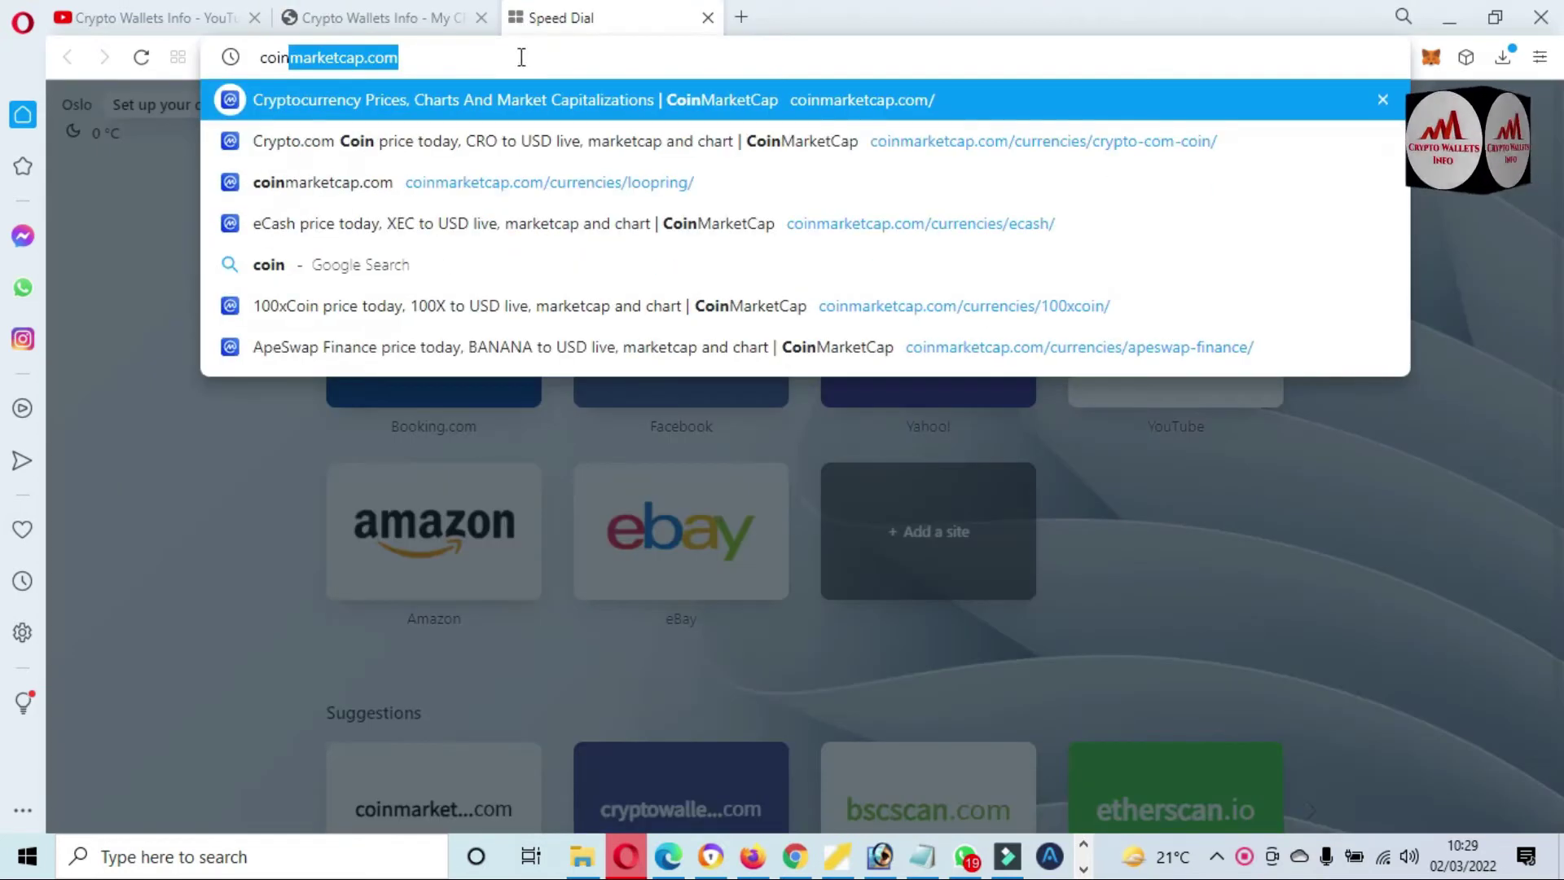
{"action": "left_click", "coordinate": [518, 97]}
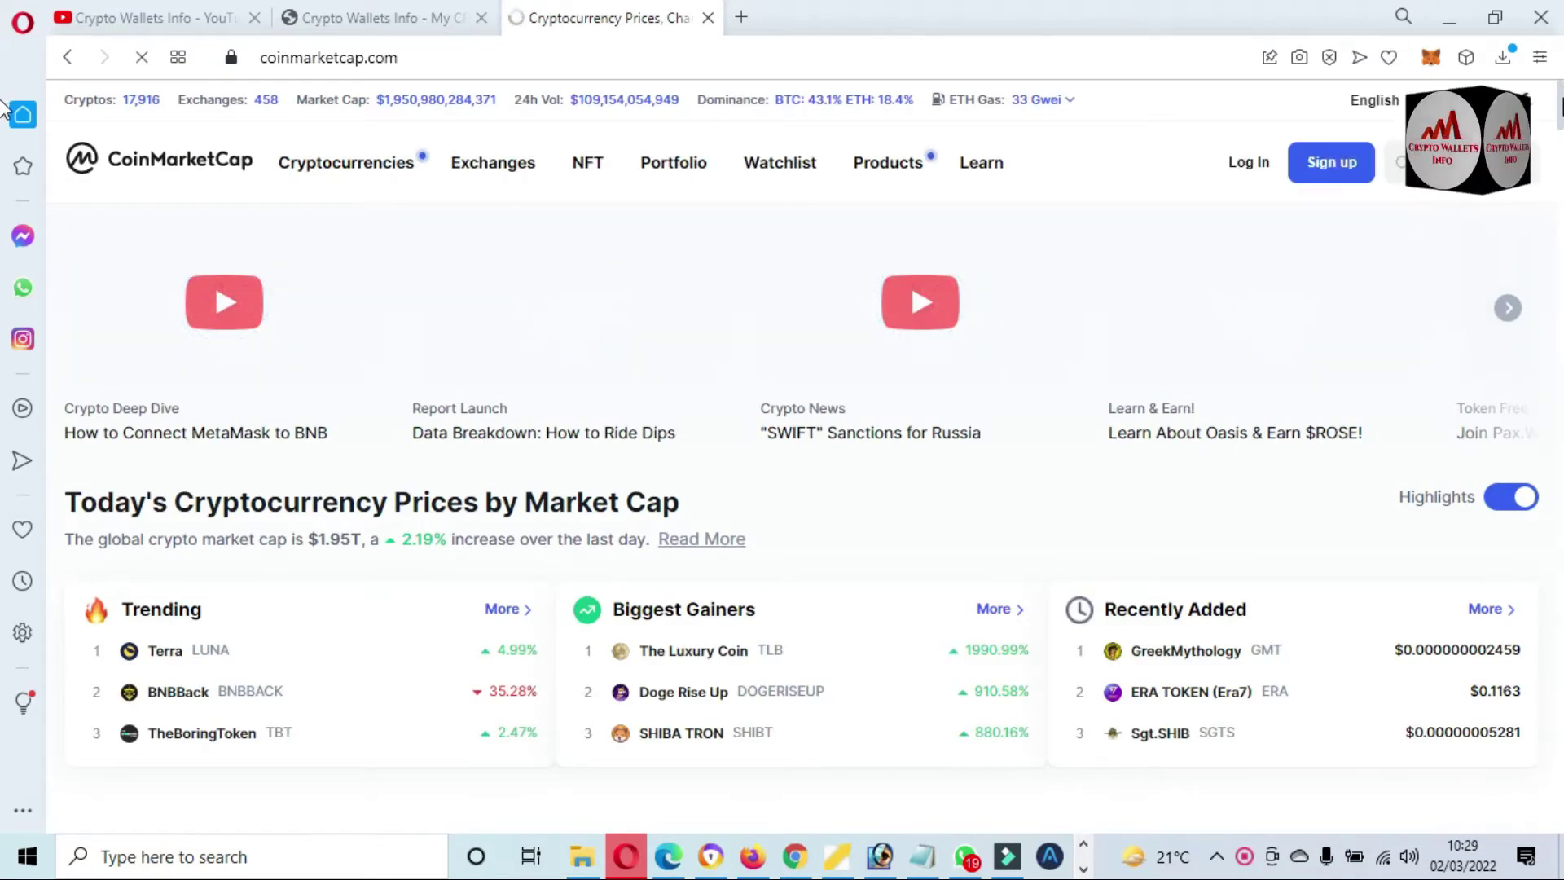
{"action": "scroll", "coordinate": [6, 115], "scroll_direction": "down", "scroll_amount": 1}
{"action": "scroll", "coordinate": [6, 114], "scroll_direction": "down", "scroll_amount": 2}
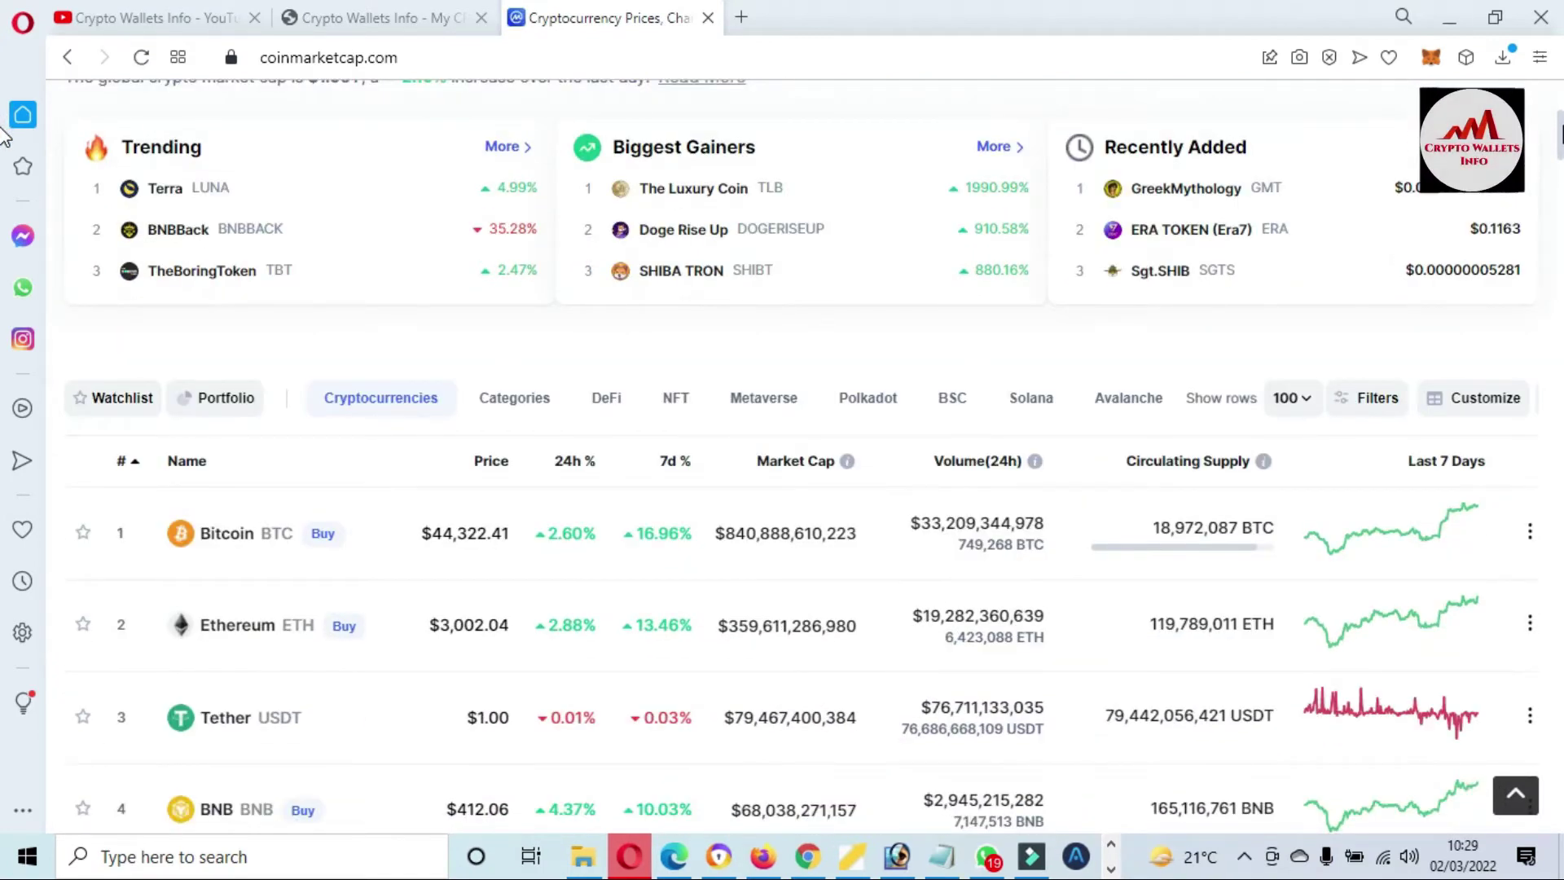
{"action": "scroll", "coordinate": [3, 130], "scroll_direction": "down", "scroll_amount": 1}
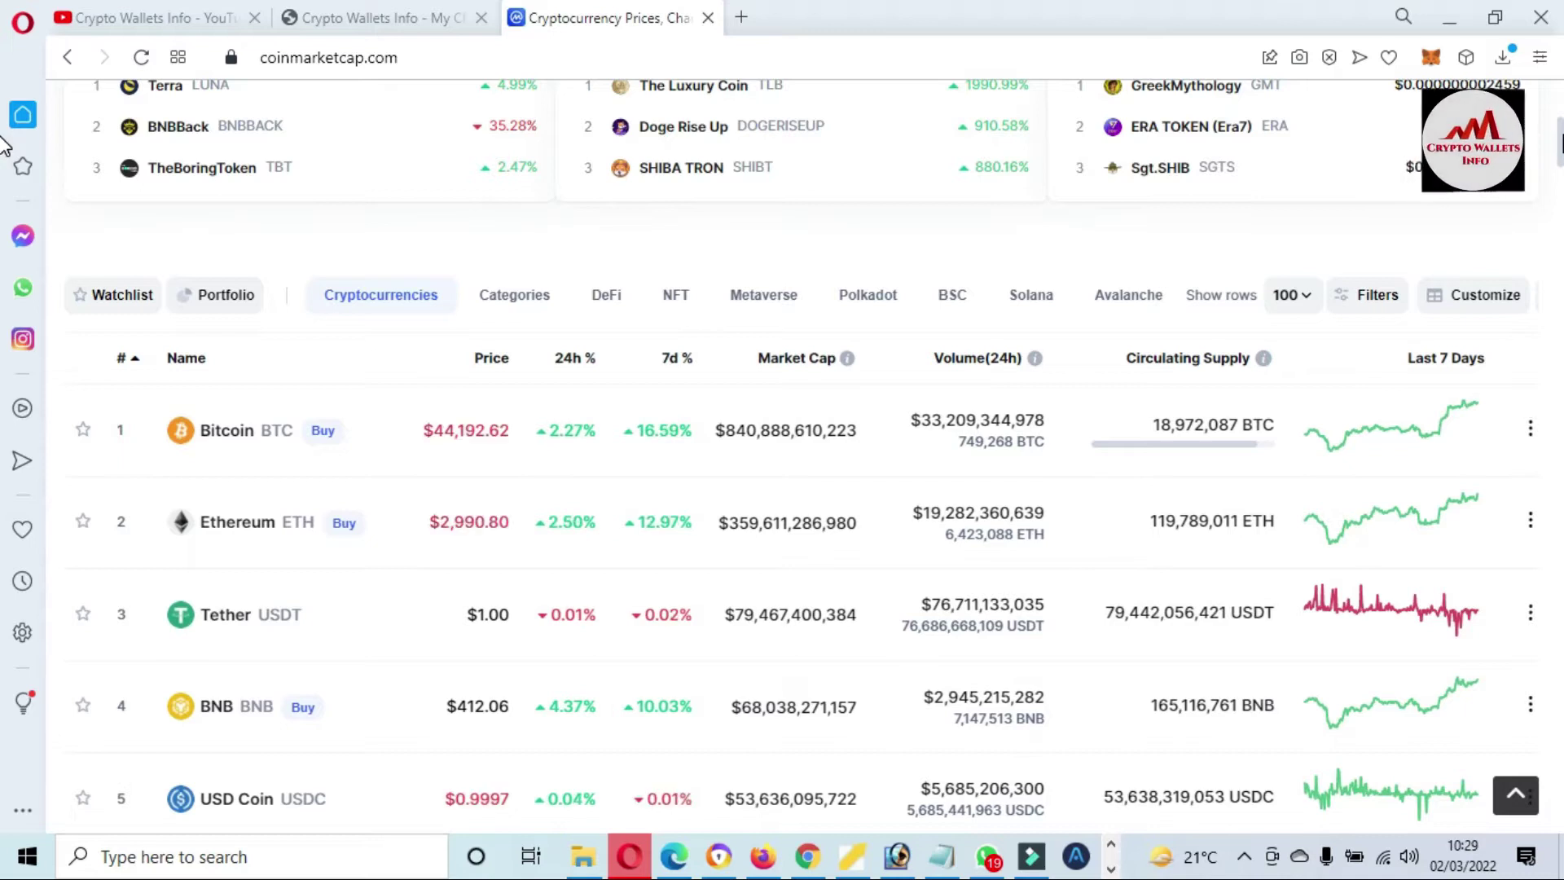
{"action": "scroll", "coordinate": [4, 144], "scroll_direction": "down", "scroll_amount": 2}
{"action": "scroll", "coordinate": [5, 161], "scroll_direction": "down", "scroll_amount": 1}
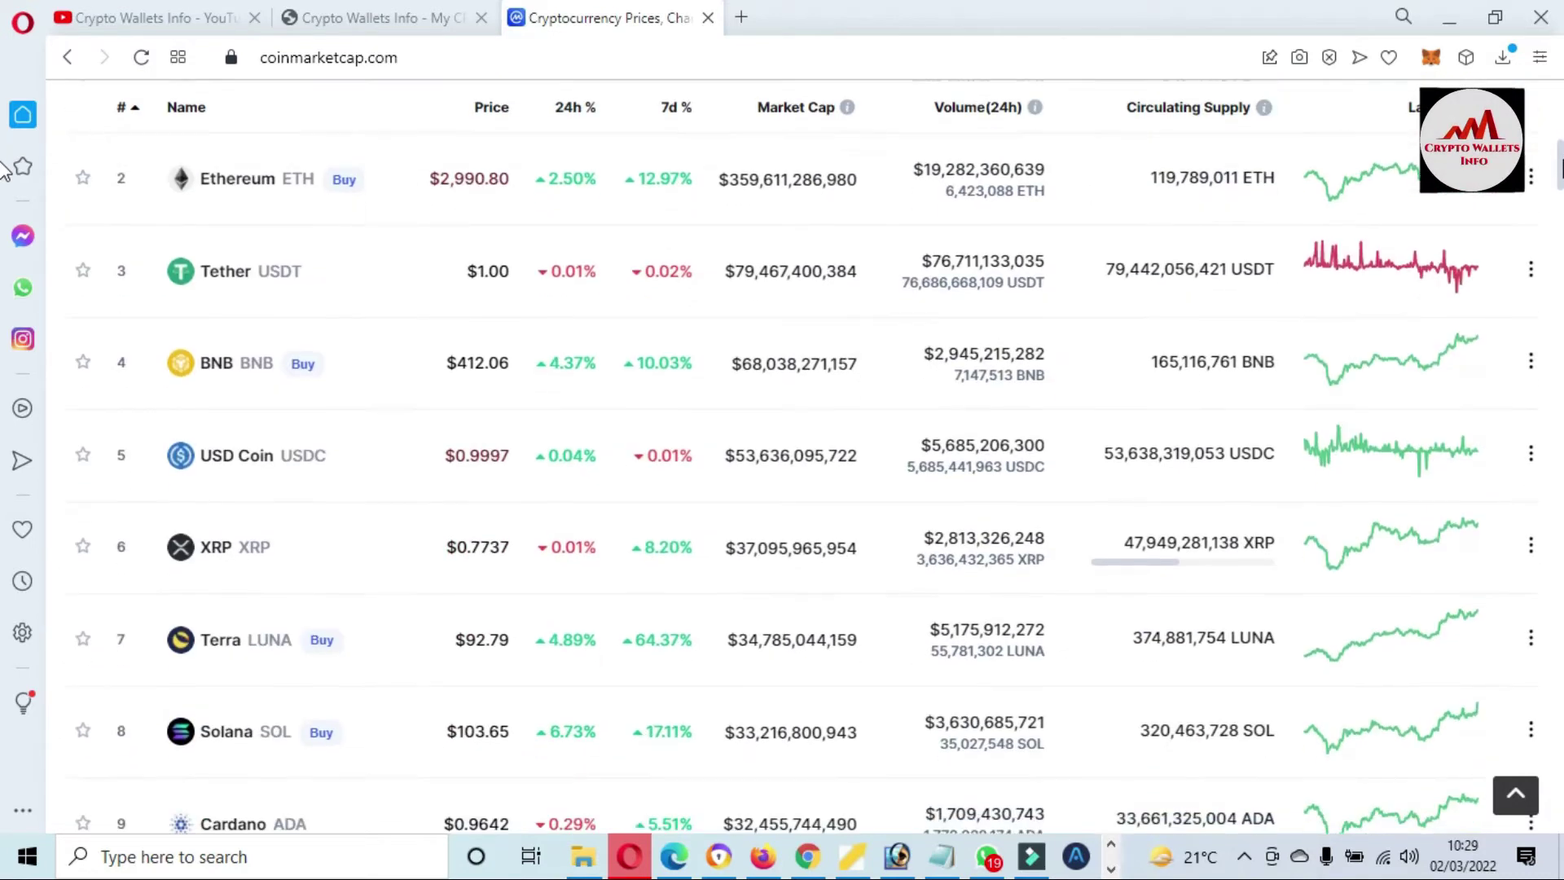
{"action": "scroll", "coordinate": [5, 172], "scroll_direction": "down", "scroll_amount": 2}
{"action": "scroll", "coordinate": [5, 202], "scroll_direction": "down", "scroll_amount": 2}
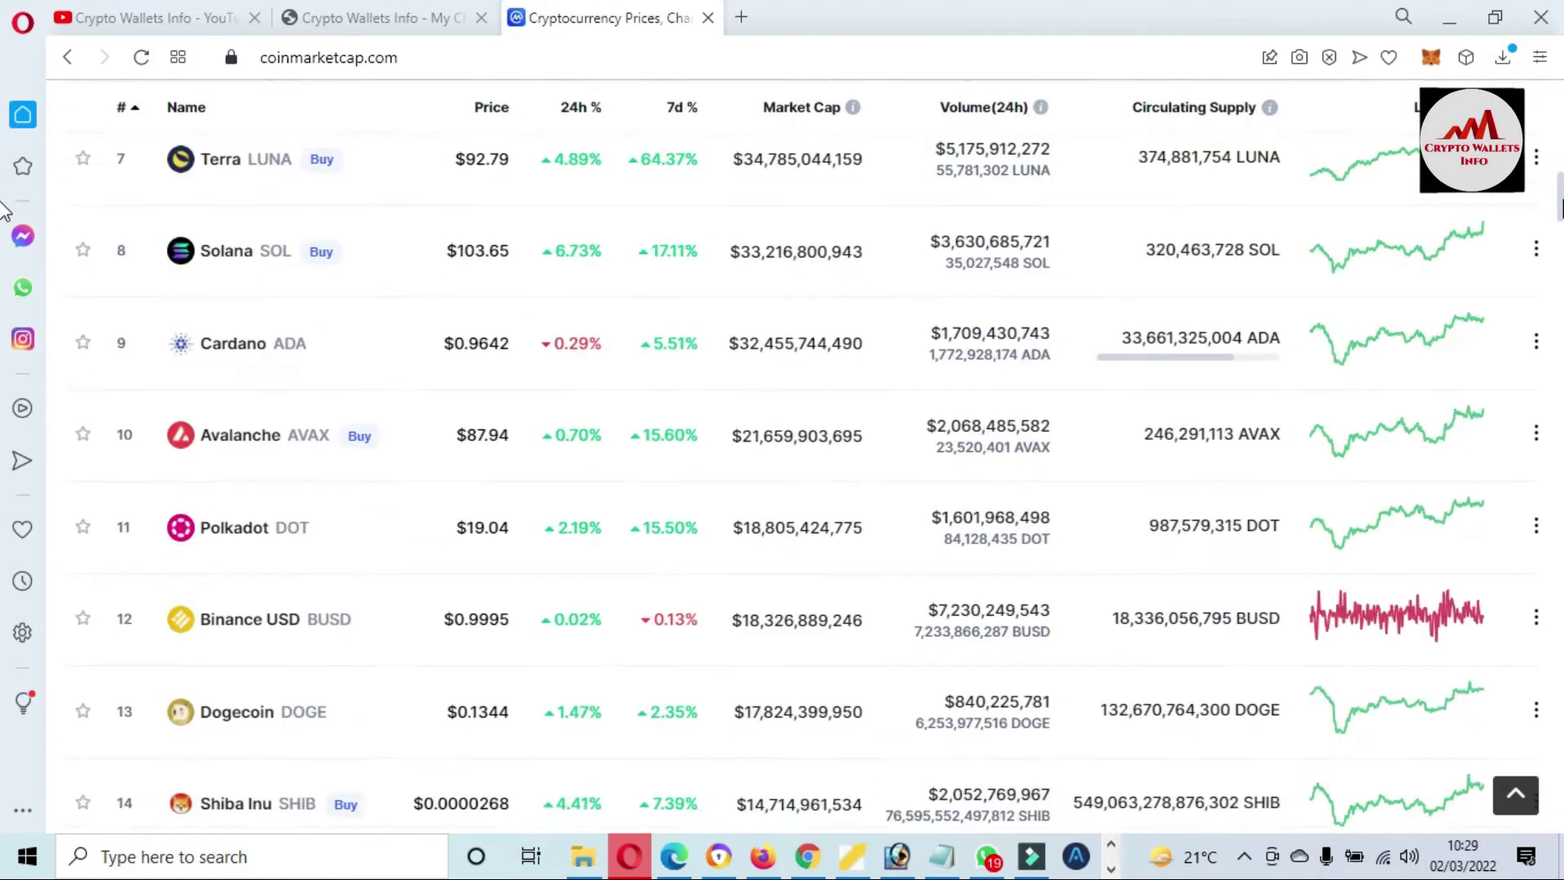
{"action": "scroll", "coordinate": [6, 214], "scroll_direction": "down", "scroll_amount": 3}
{"action": "scroll", "coordinate": [7, 233], "scroll_direction": "down", "scroll_amount": 2}
{"action": "scroll", "coordinate": [7, 239], "scroll_direction": "down", "scroll_amount": 2}
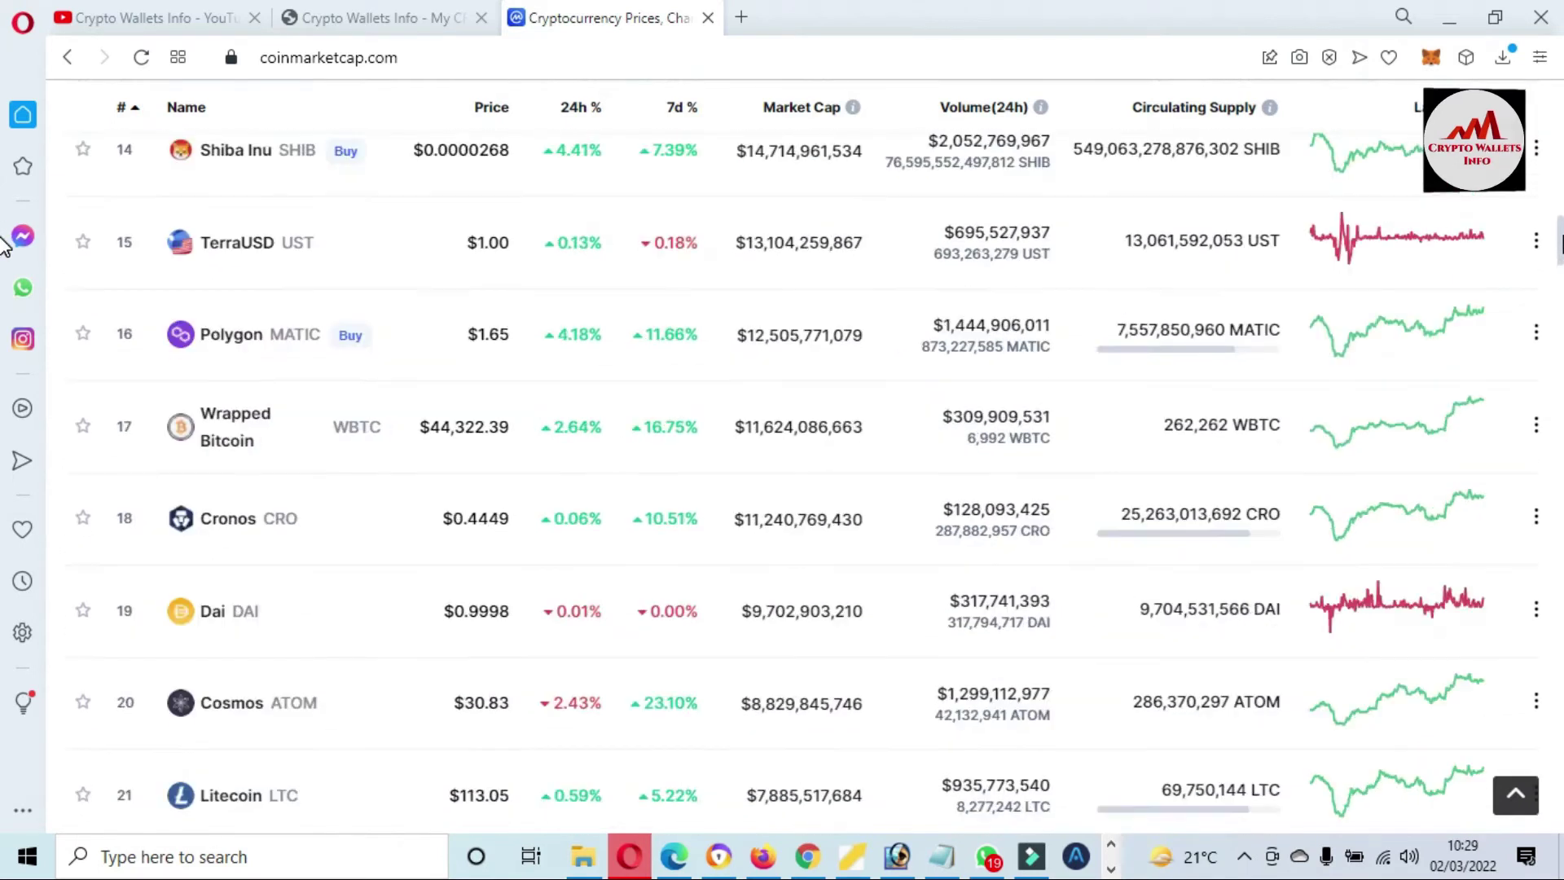
{"action": "scroll", "coordinate": [7, 251], "scroll_direction": "down", "scroll_amount": 2}
{"action": "scroll", "coordinate": [7, 282], "scroll_direction": "down", "scroll_amount": 3}
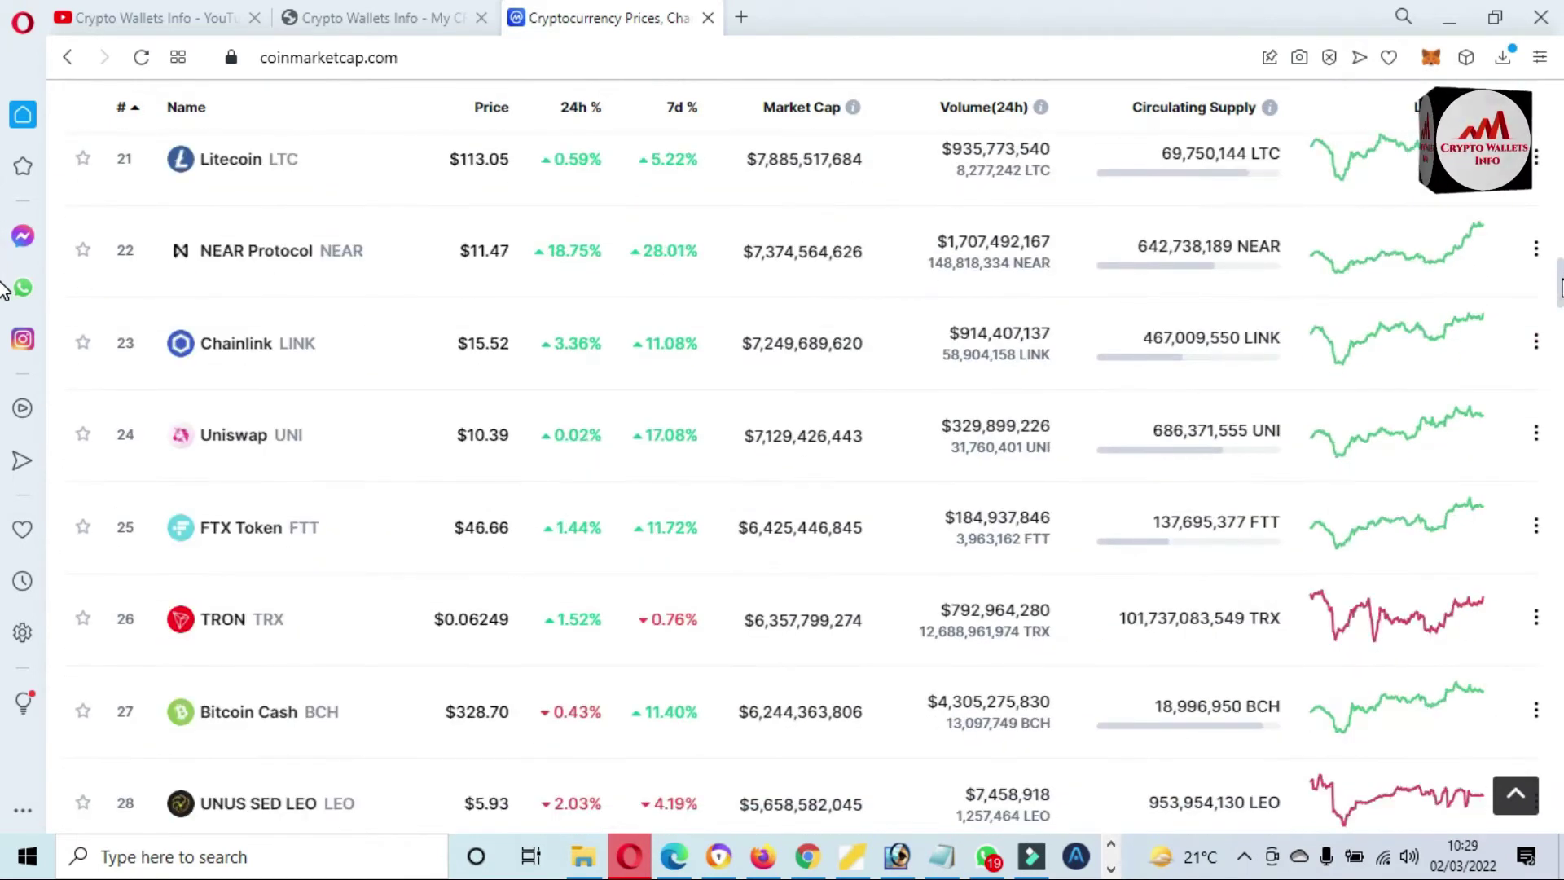
{"action": "scroll", "coordinate": [5, 293], "scroll_direction": "down", "scroll_amount": 2}
{"action": "scroll", "coordinate": [5, 305], "scroll_direction": "down", "scroll_amount": 3}
{"action": "scroll", "coordinate": [5, 317], "scroll_direction": "down", "scroll_amount": 1}
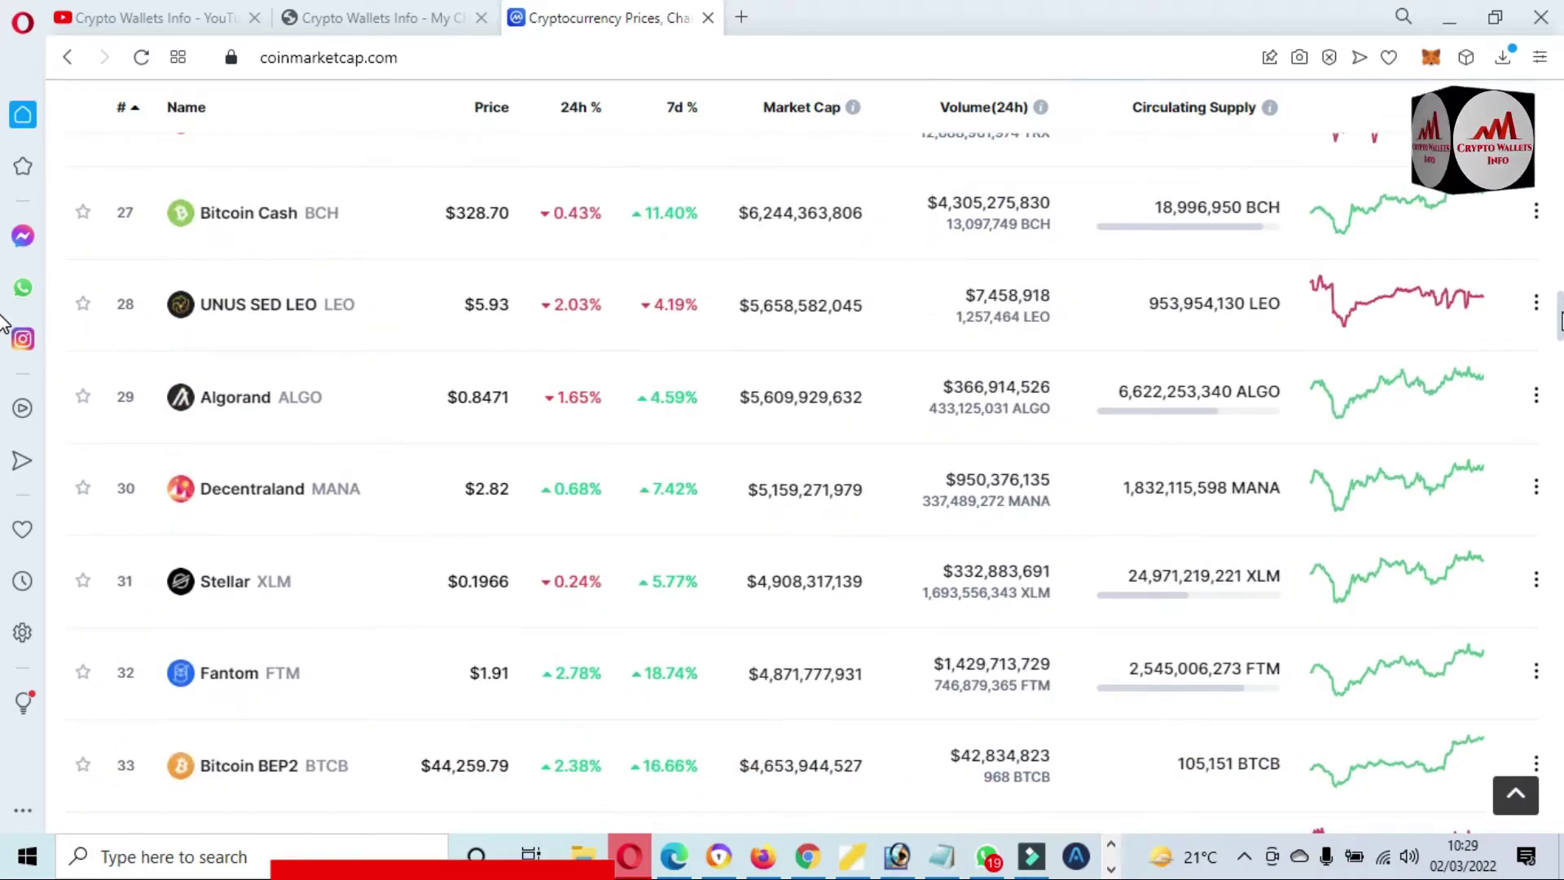
{"action": "scroll", "coordinate": [5, 330], "scroll_direction": "down", "scroll_amount": 1}
{"action": "scroll", "coordinate": [4, 342], "scroll_direction": "down", "scroll_amount": 3}
{"action": "scroll", "coordinate": [5, 349], "scroll_direction": "down", "scroll_amount": 2}
{"action": "scroll", "coordinate": [893, 407], "scroll_direction": "down", "scroll_amount": 1}
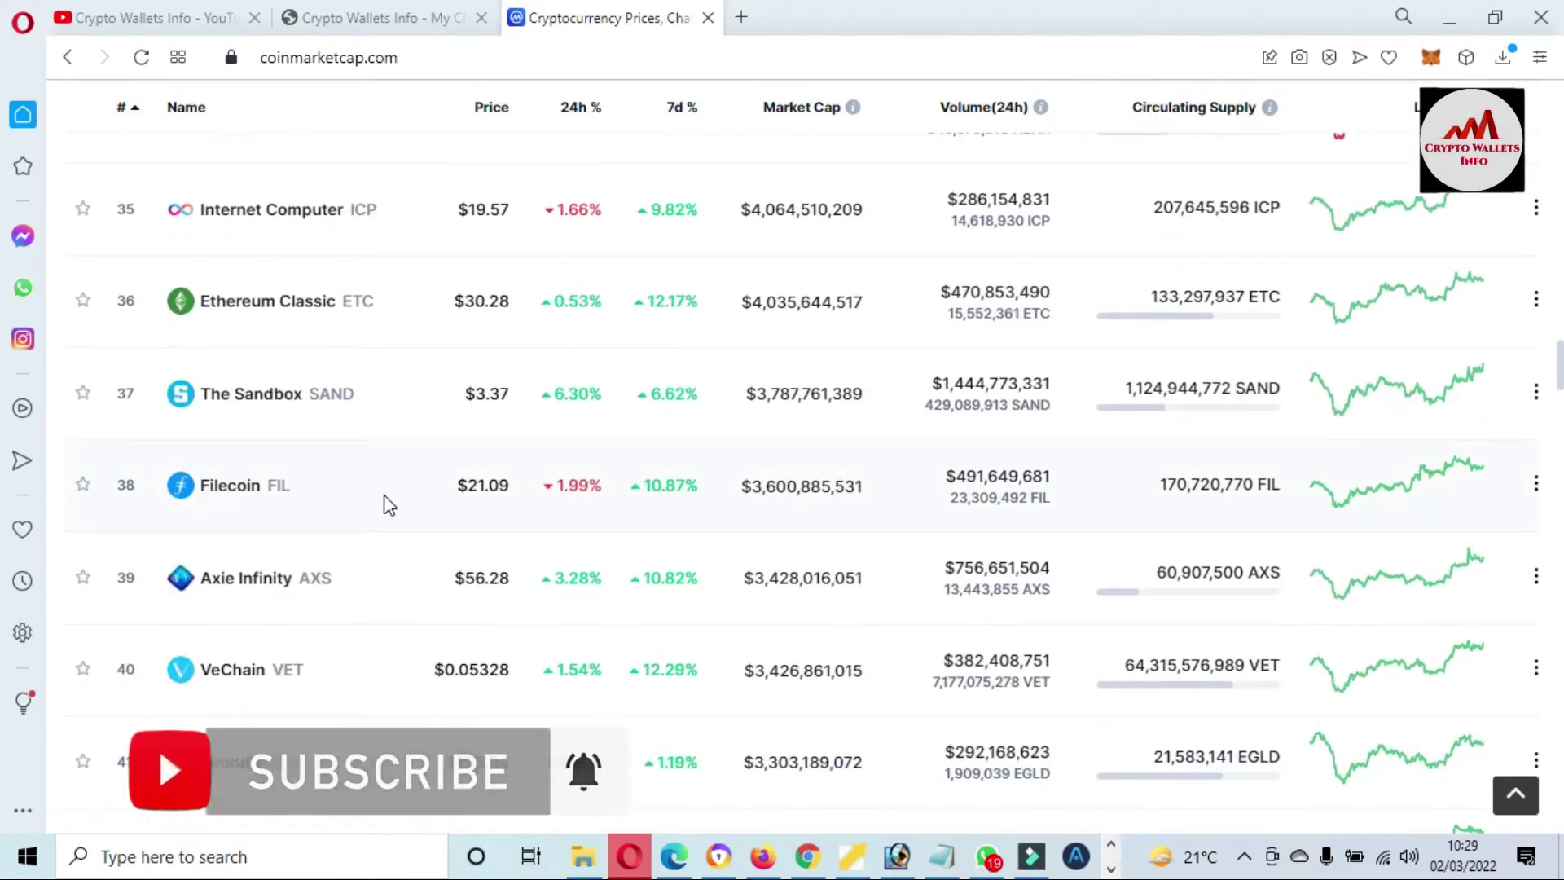
{"action": "left_click_drag", "start_coordinate": [290, 486], "coordinate": [199, 484]}
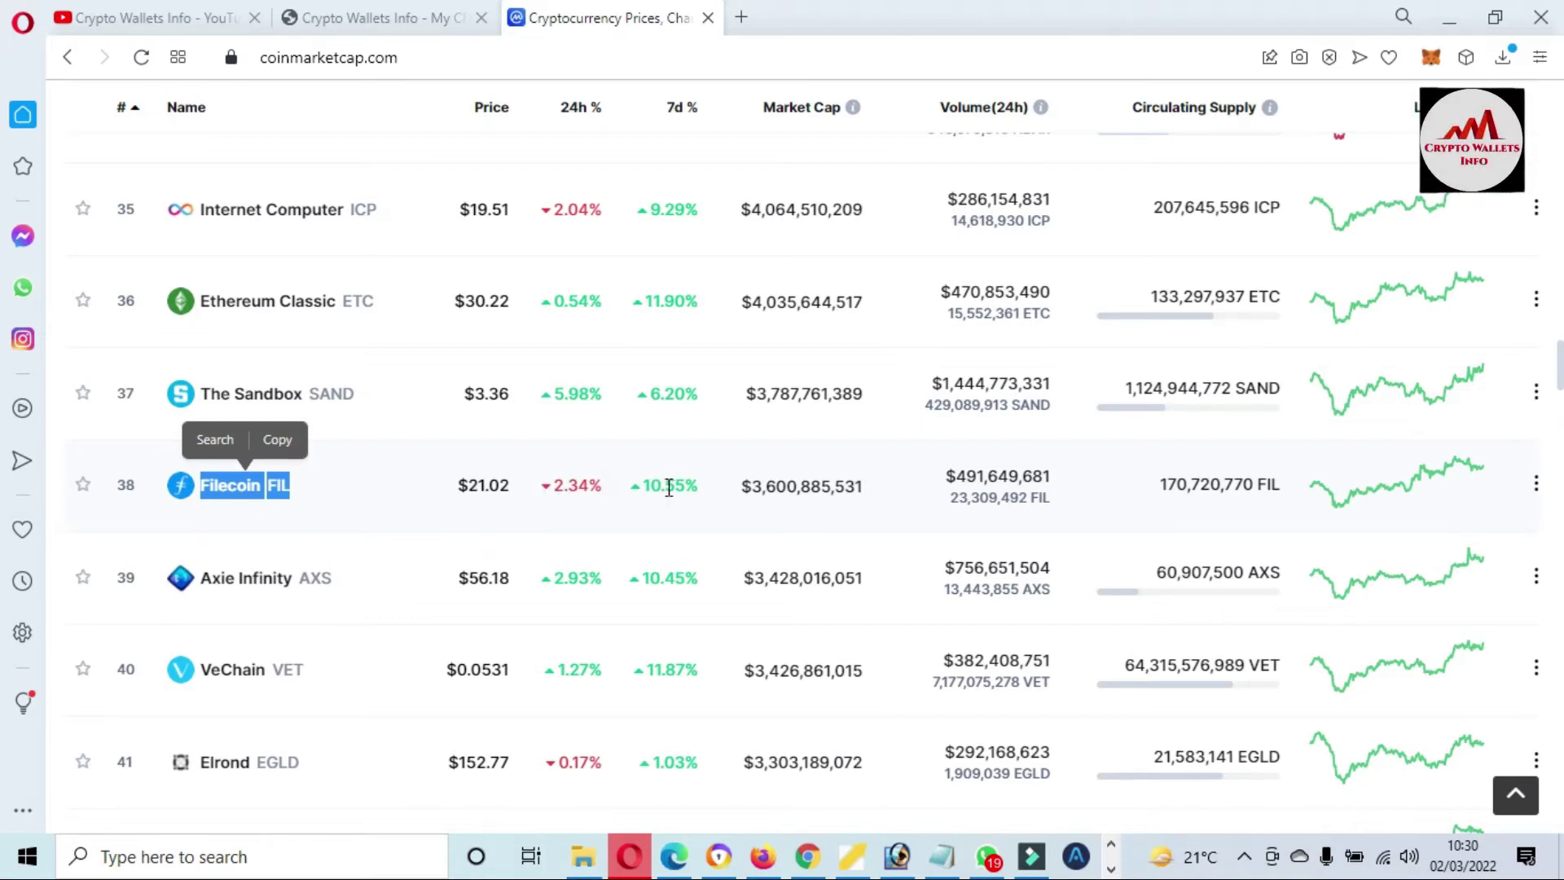
{"action": "left_click_drag", "start_coordinate": [737, 486], "coordinate": [855, 487]}
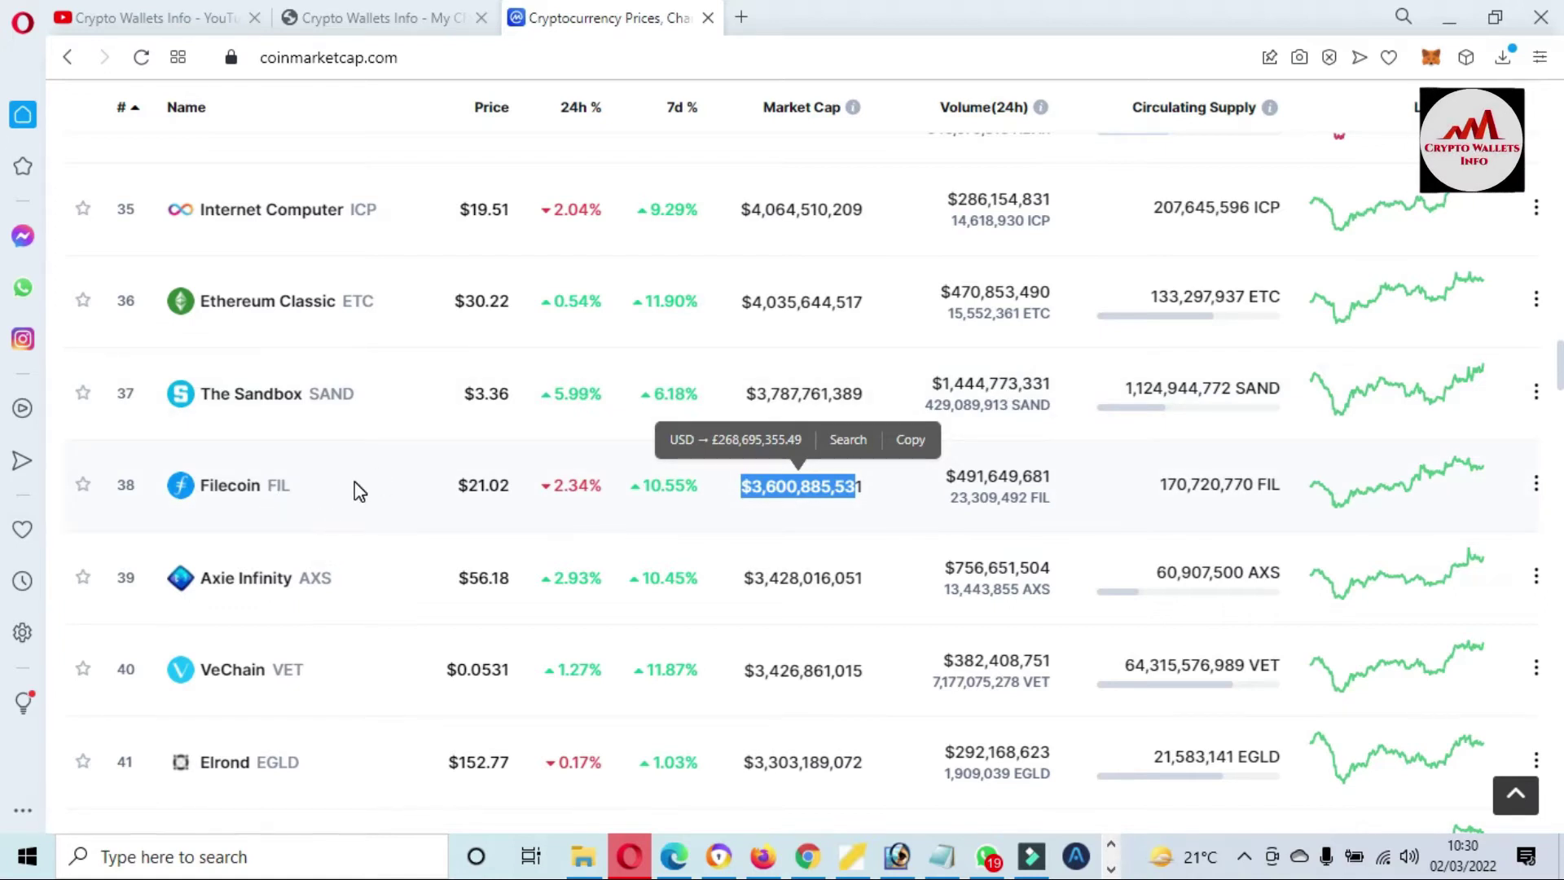
Open Filecoin's coin page, highlight its current price and show the ALL-time price chart
{"action": "left_click", "coordinate": [233, 489]}
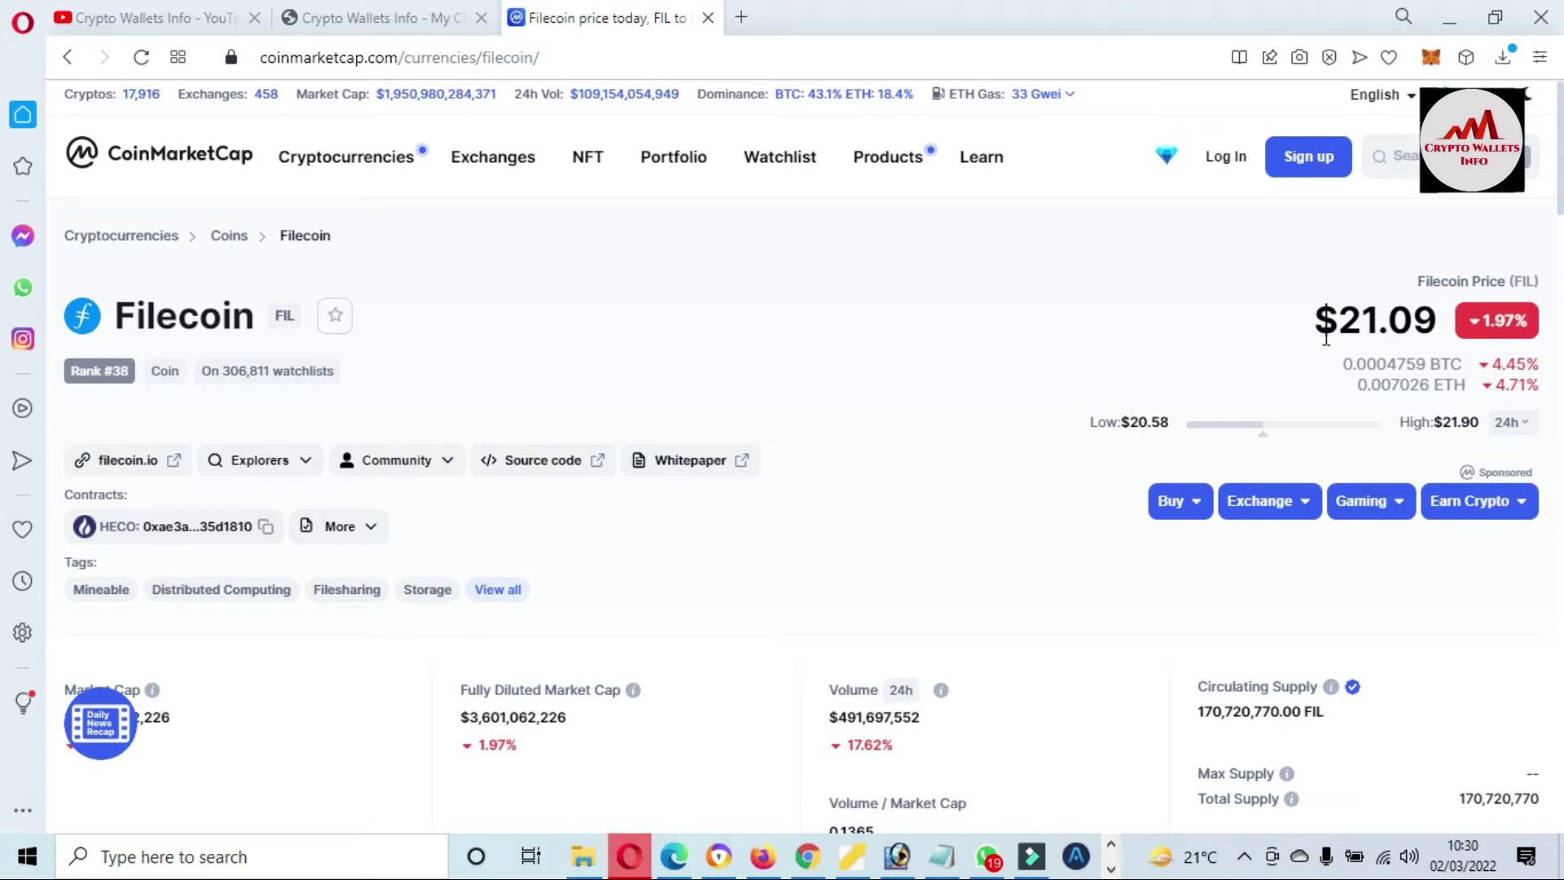
{"action": "left_click_drag", "start_coordinate": [1326, 338], "coordinate": [1409, 321]}
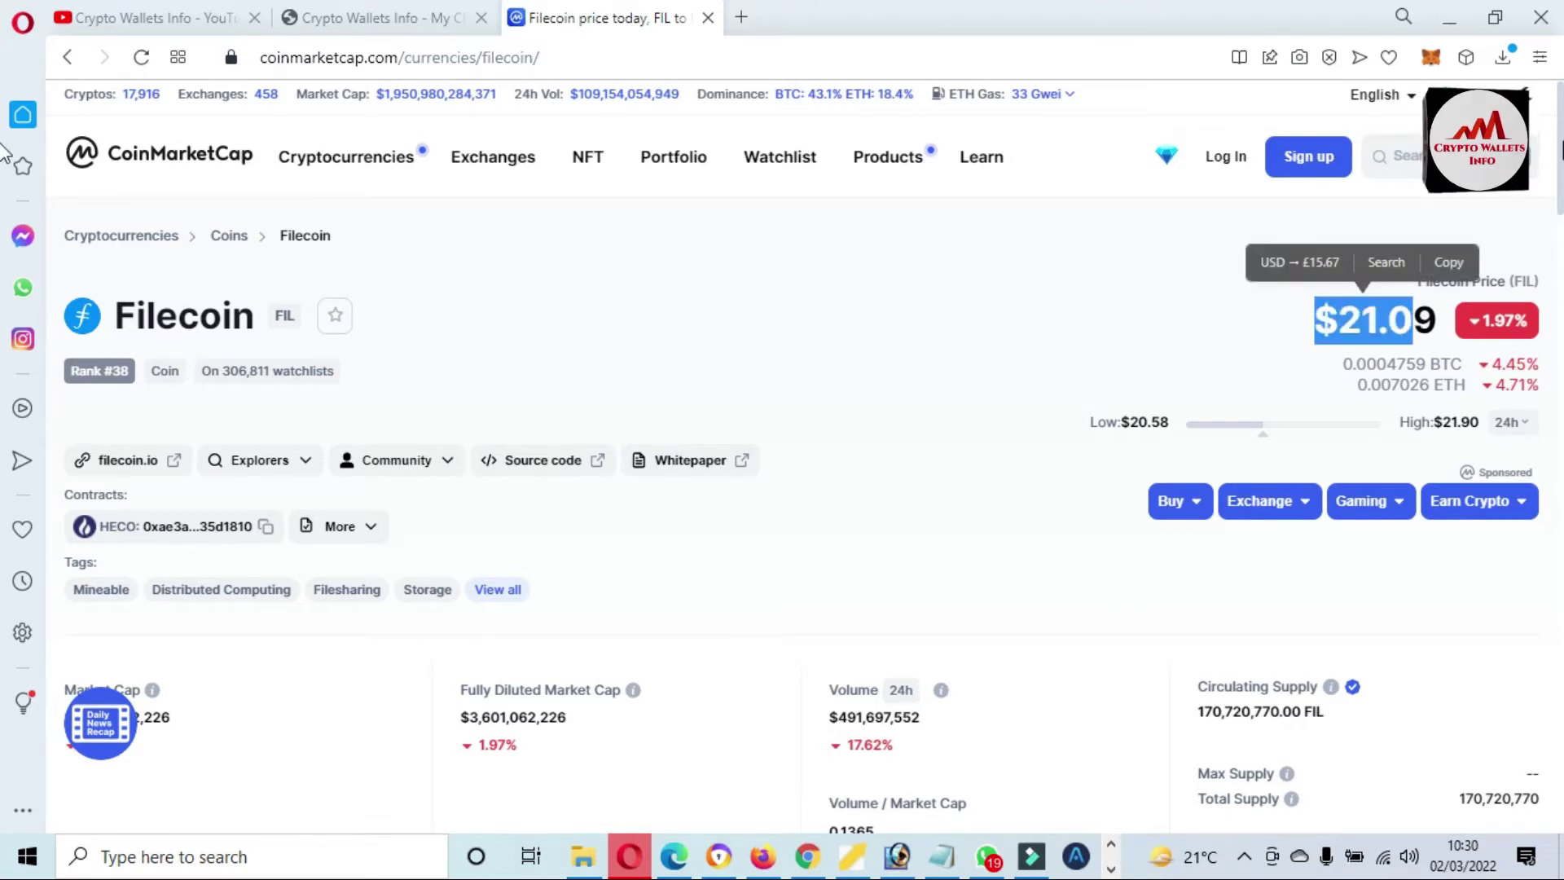
{"action": "scroll", "coordinate": [5, 251], "scroll_direction": "down", "scroll_amount": 5}
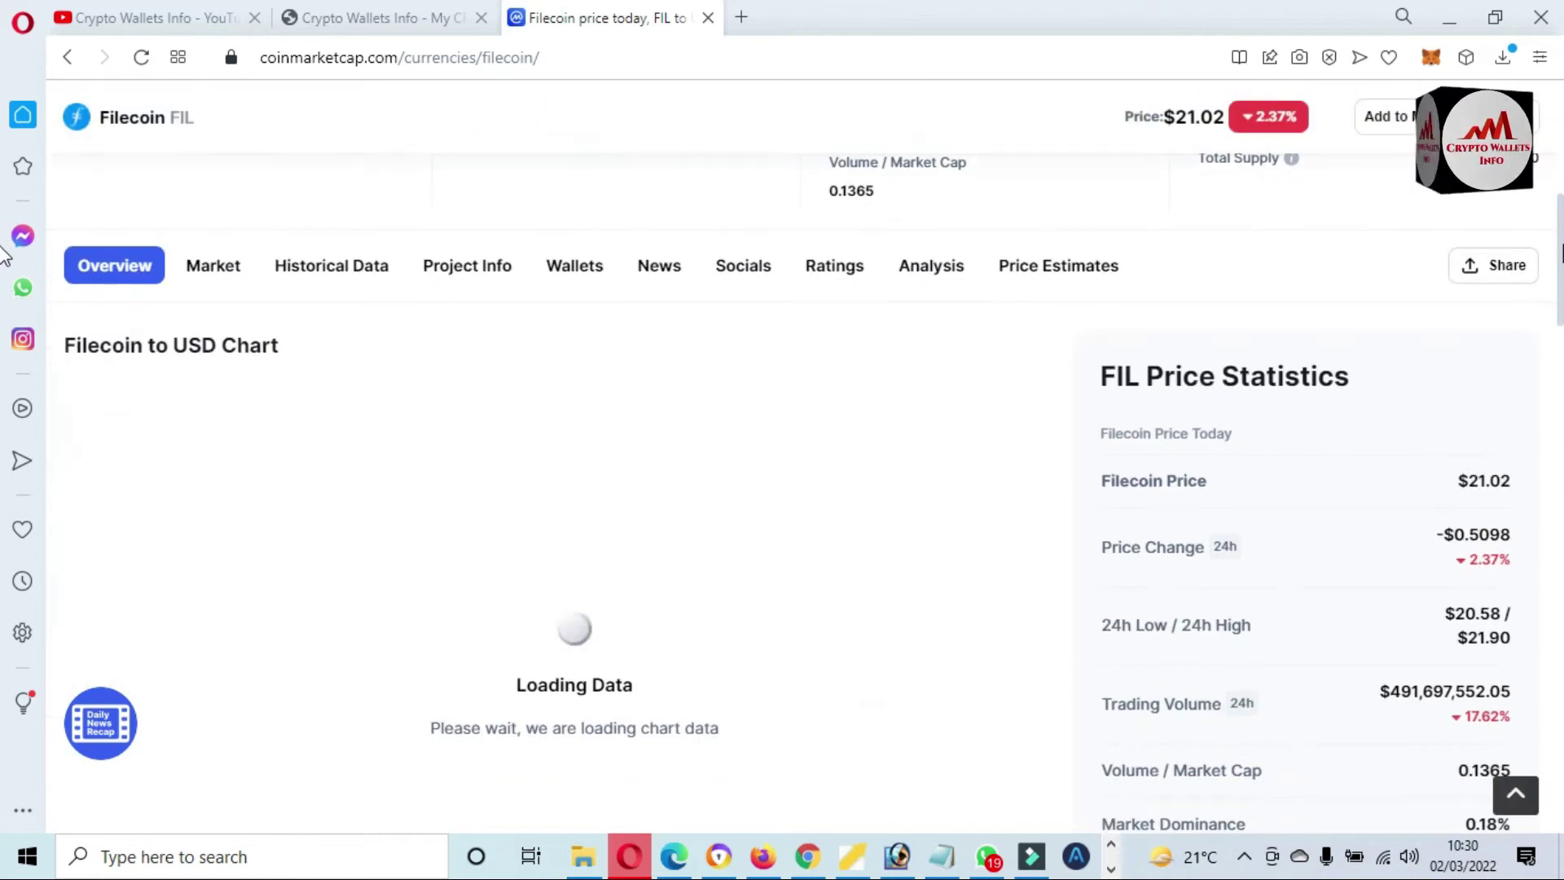
{"action": "scroll", "coordinate": [6, 262], "scroll_direction": "down", "scroll_amount": 2}
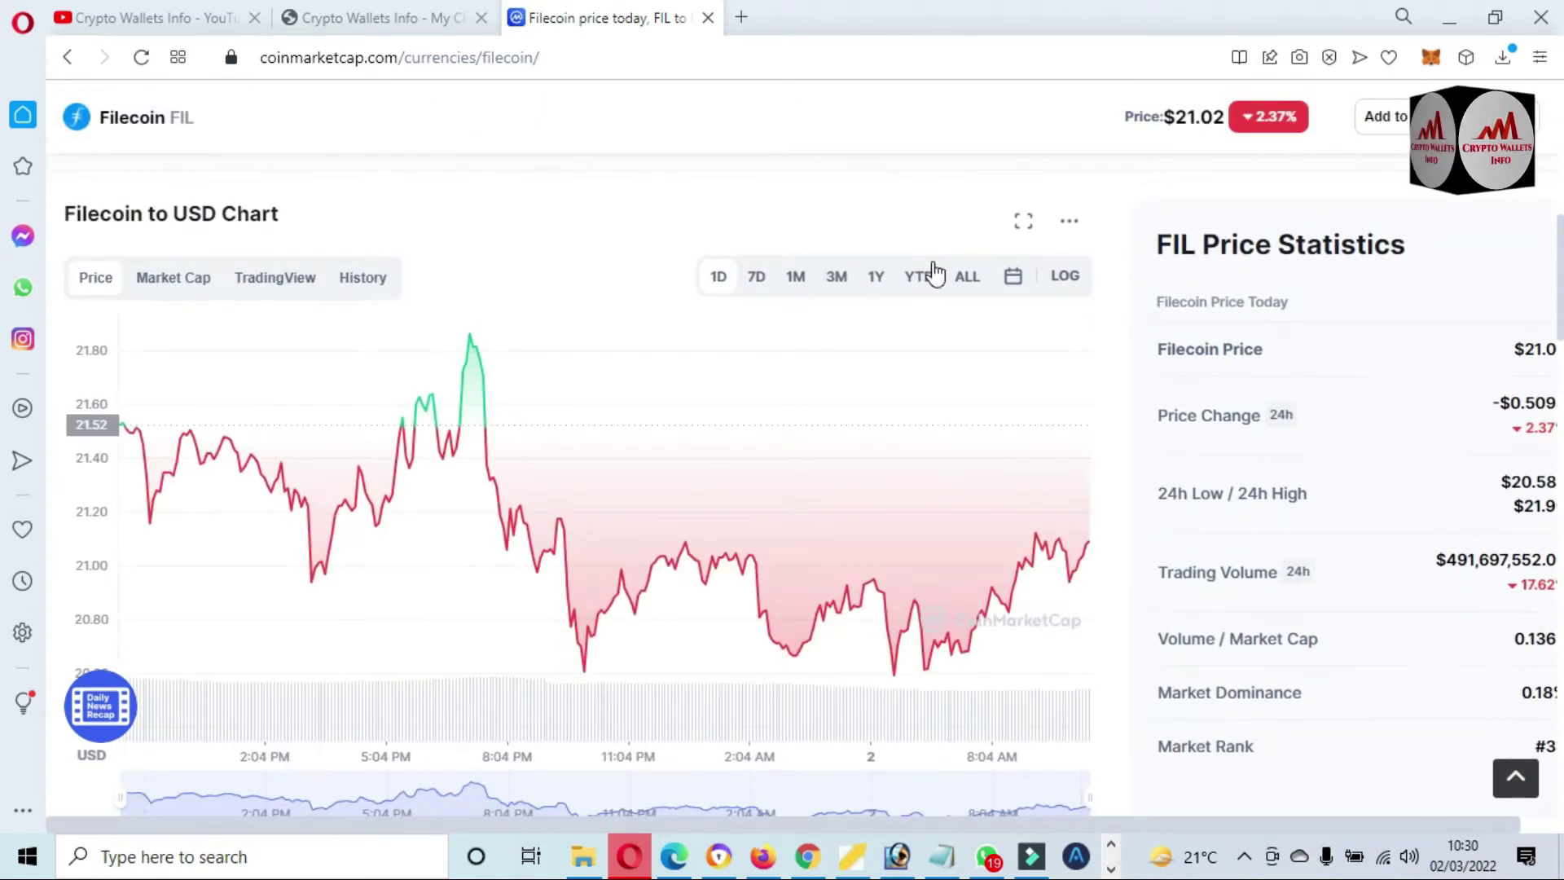
{"action": "left_click", "coordinate": [965, 288]}
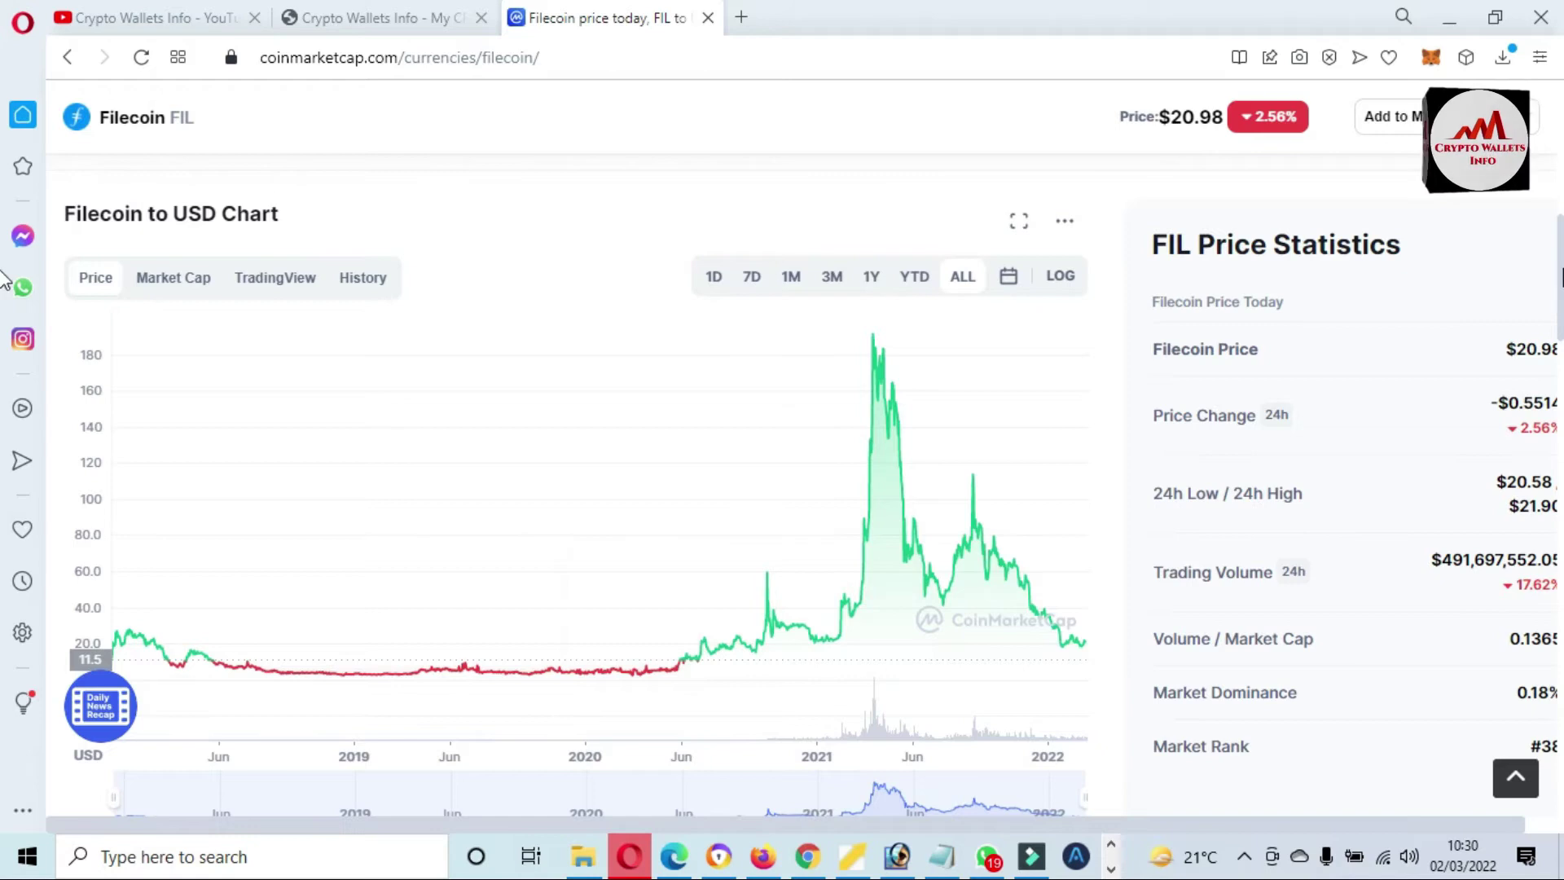
{"action": "scroll", "coordinate": [782, 489], "scroll_direction": "down", "scroll_amount": 10}
{"action": "scroll", "coordinate": [7, 426], "scroll_direction": "up", "scroll_amount": 3}
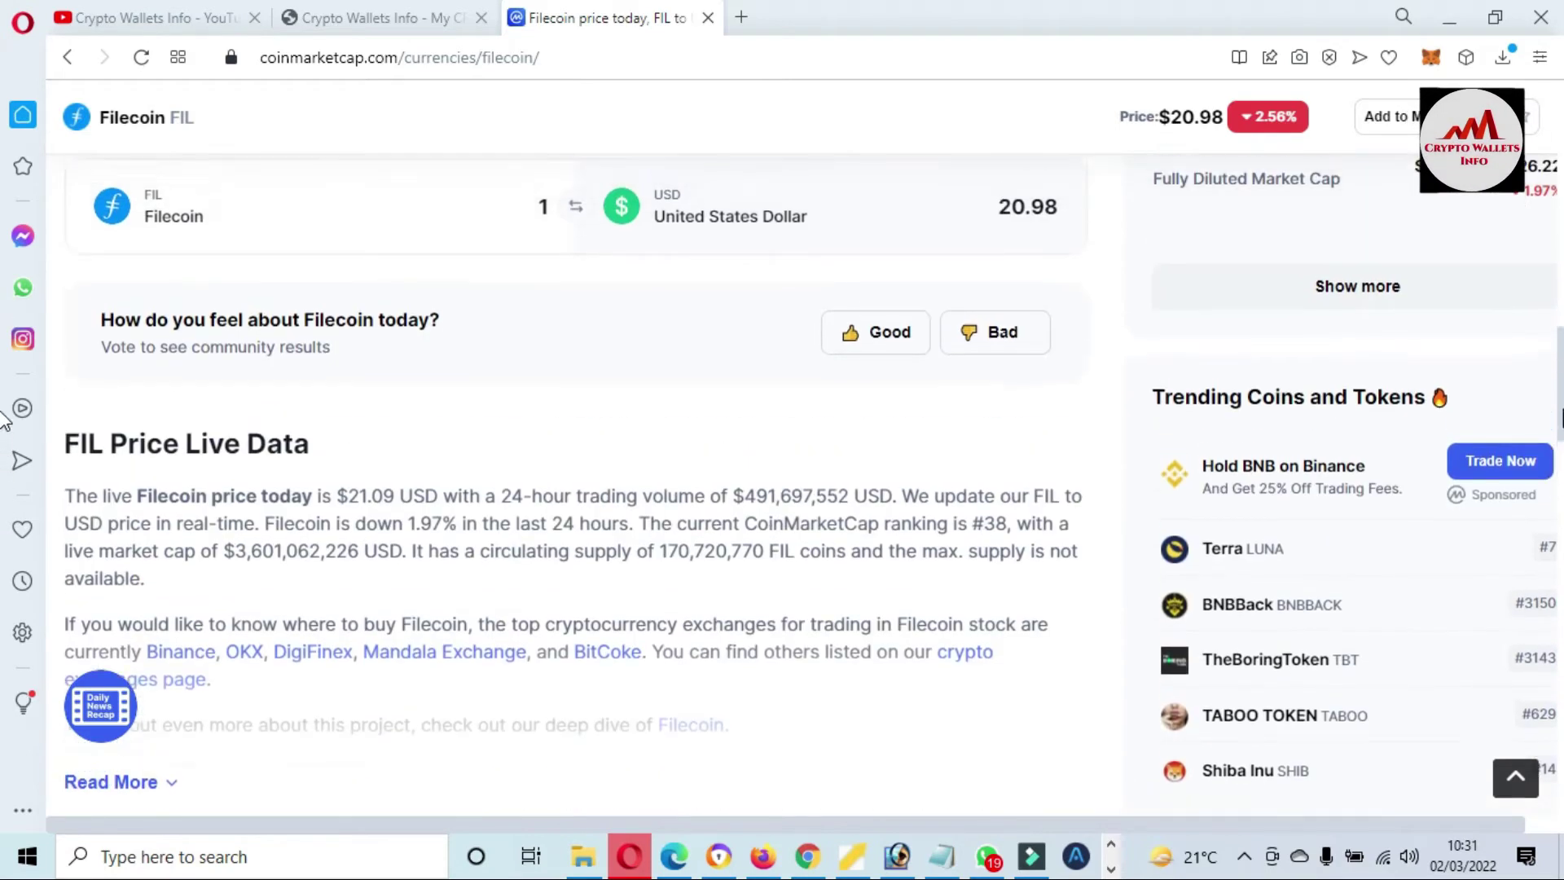
Expand Filecoin's price statistics and highlight its all-time high and low figures
{"action": "left_click", "coordinate": [1339, 599]}
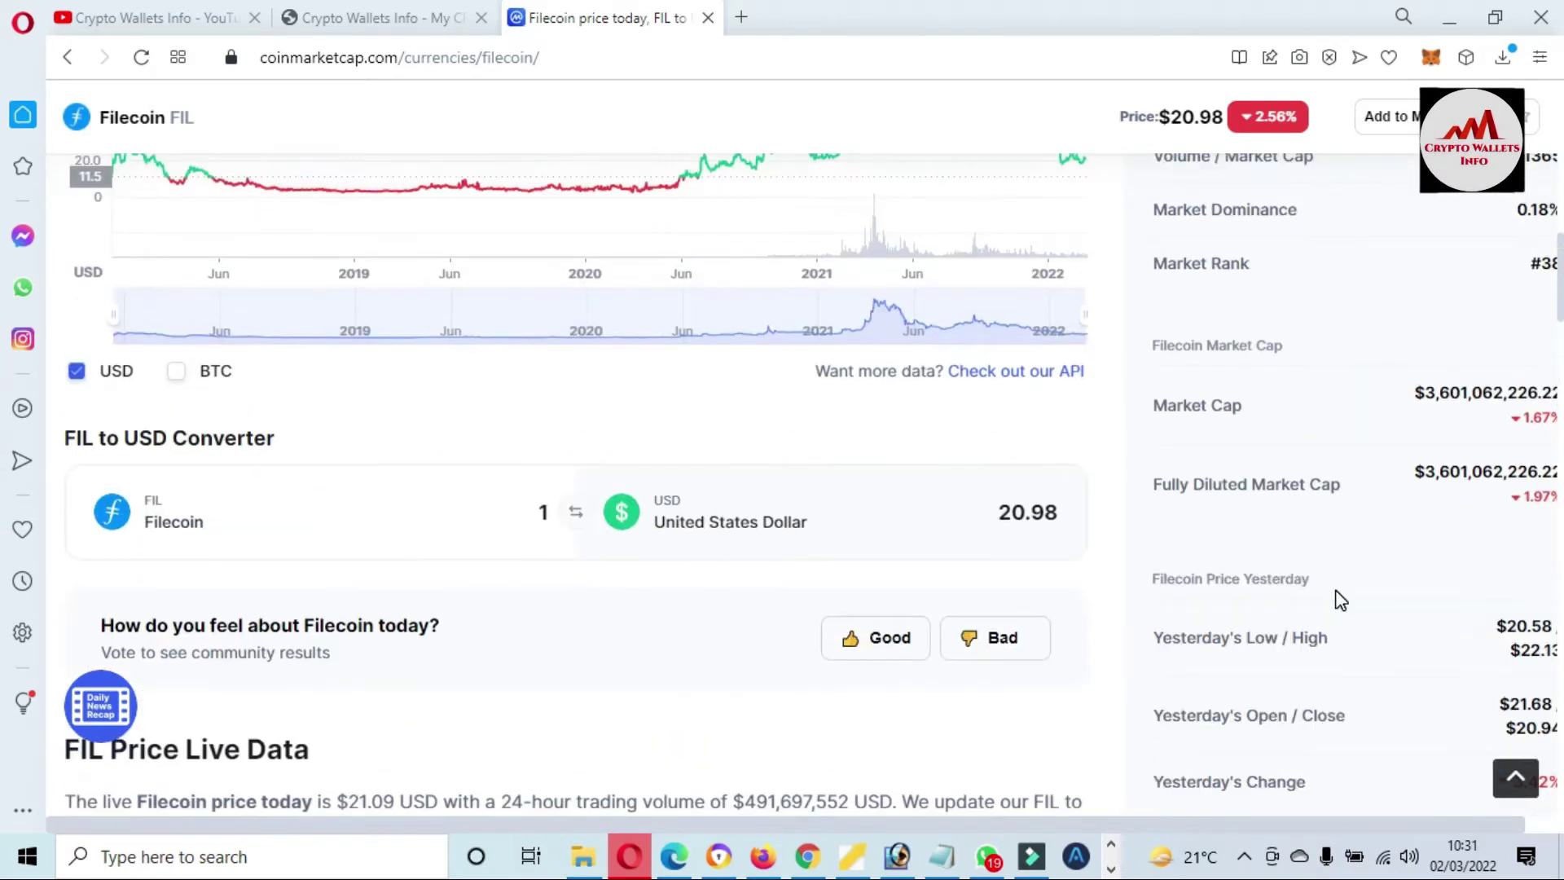
{"action": "scroll", "coordinate": [1031, 841], "scroll_direction": "right", "scroll_amount": 1}
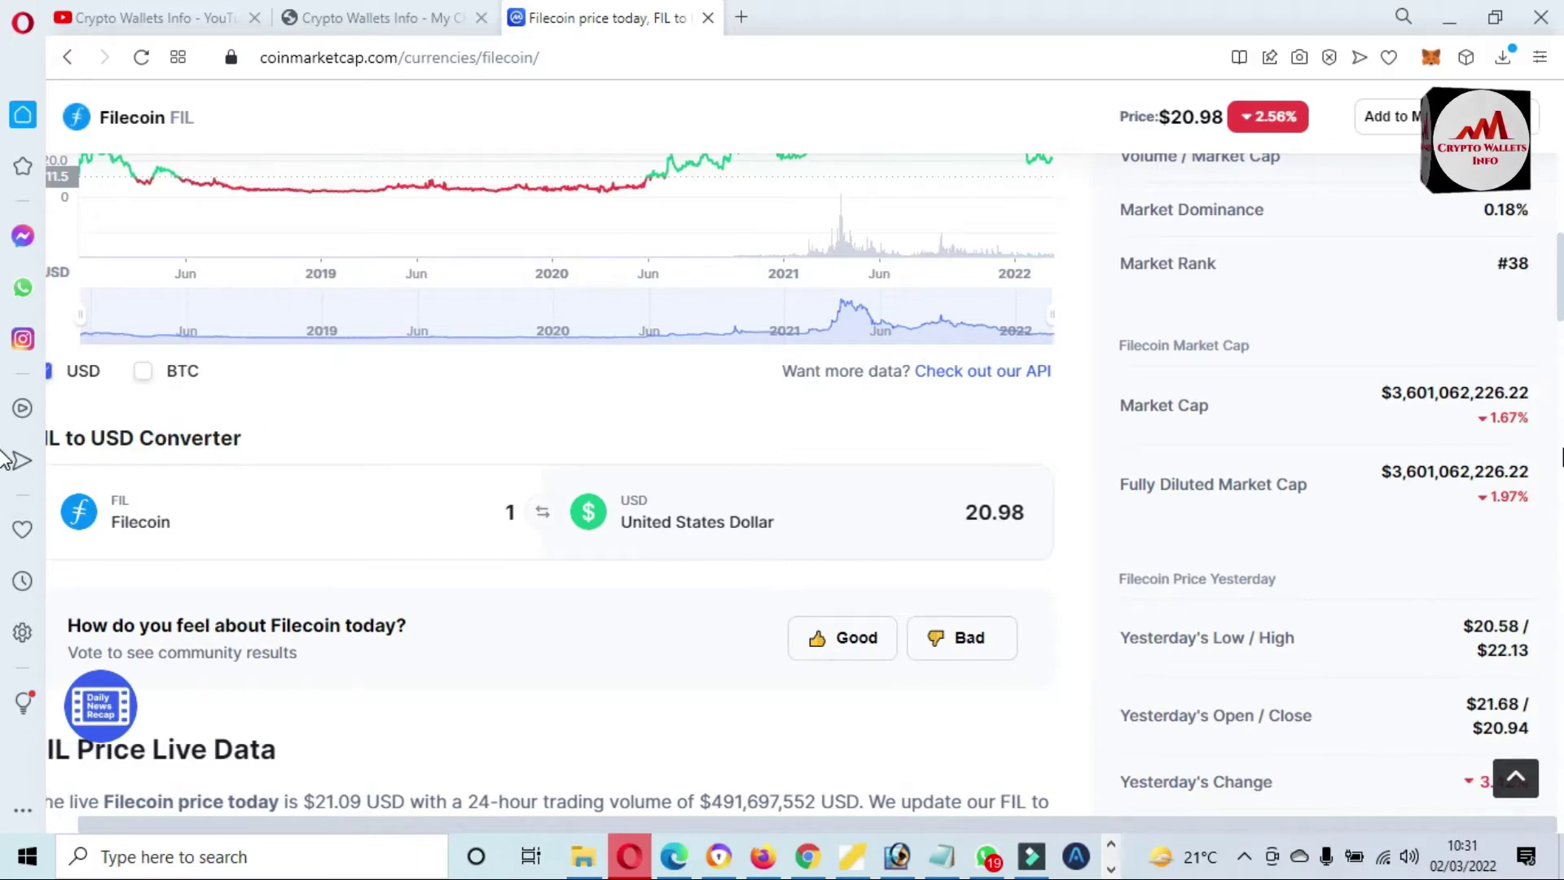
{"action": "scroll", "coordinate": [7, 270], "scroll_direction": "up", "scroll_amount": 1}
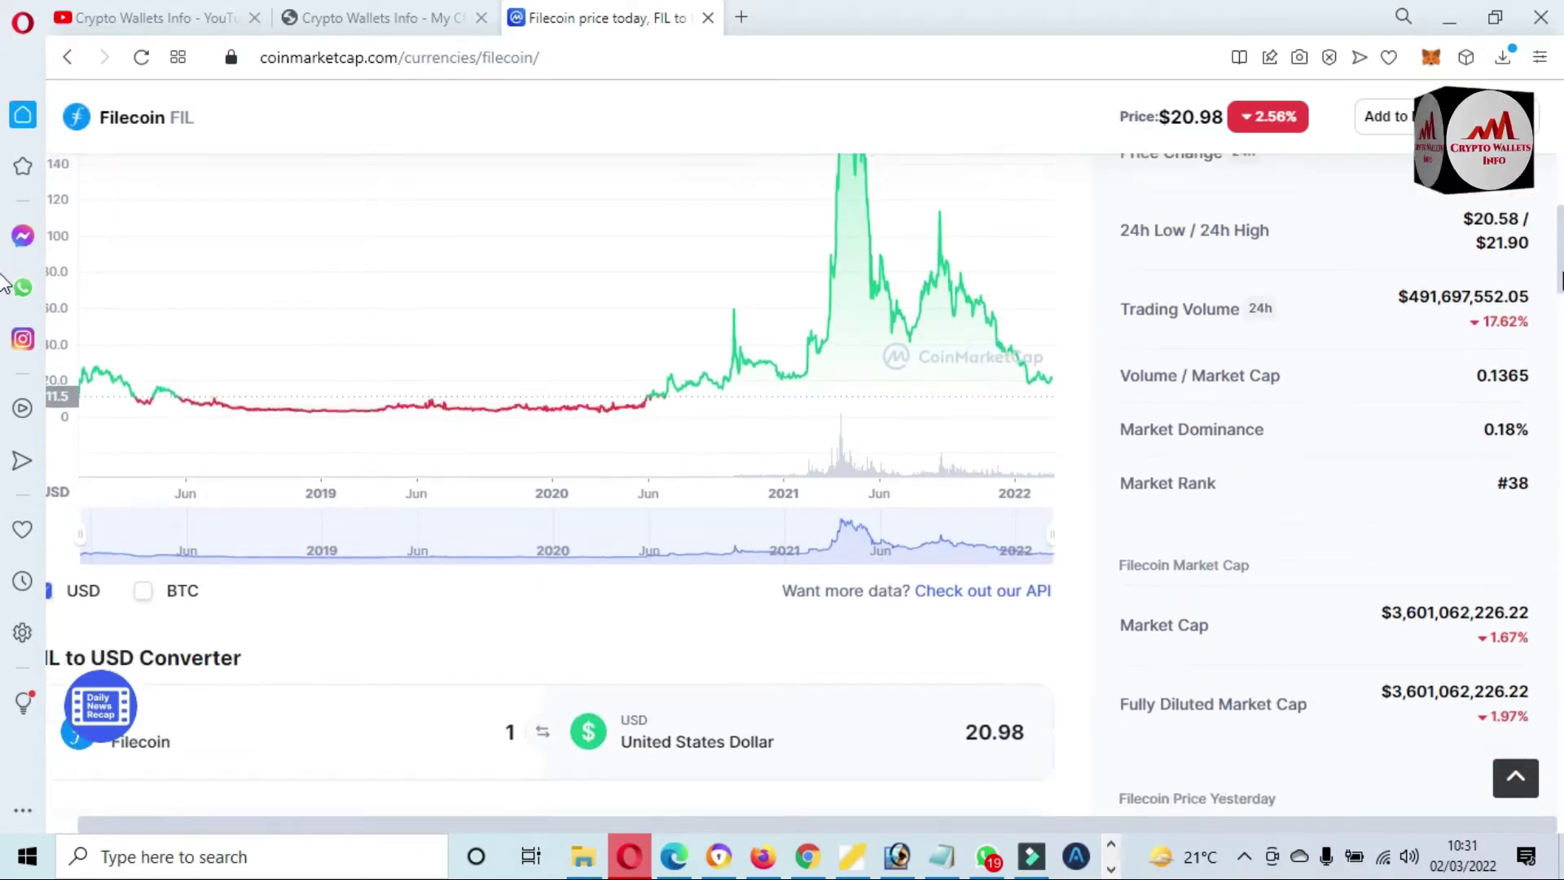
{"action": "scroll", "coordinate": [6, 317], "scroll_direction": "down", "scroll_amount": 3}
{"action": "scroll", "coordinate": [6, 415], "scroll_direction": "down", "scroll_amount": 5}
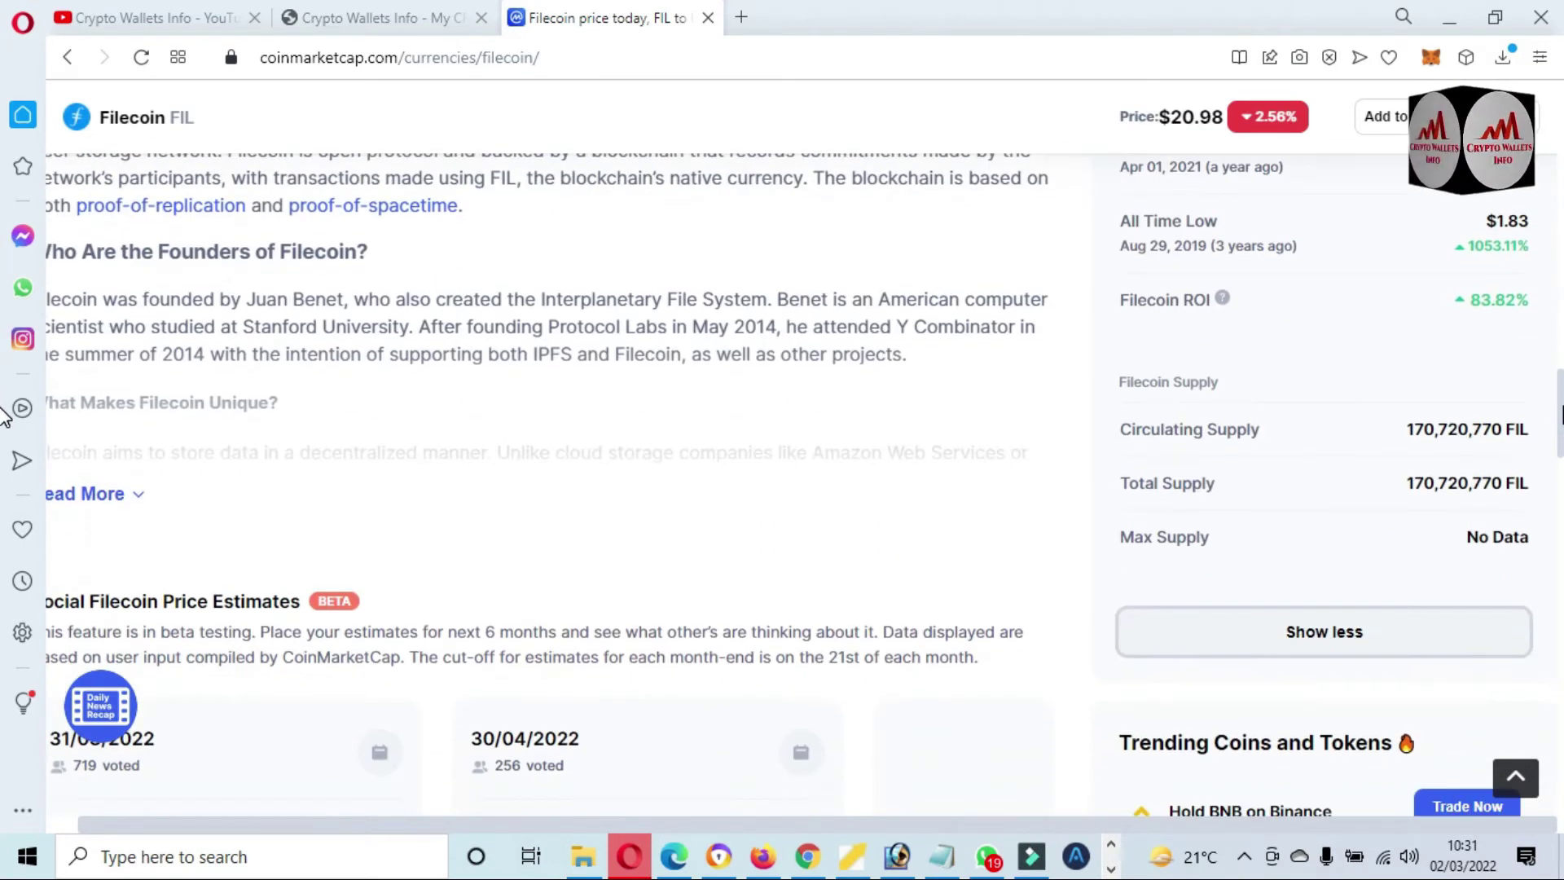
{"action": "scroll", "coordinate": [7, 415], "scroll_direction": "up", "scroll_amount": 1}
{"action": "scroll", "coordinate": [7, 404], "scroll_direction": "up", "scroll_amount": 1}
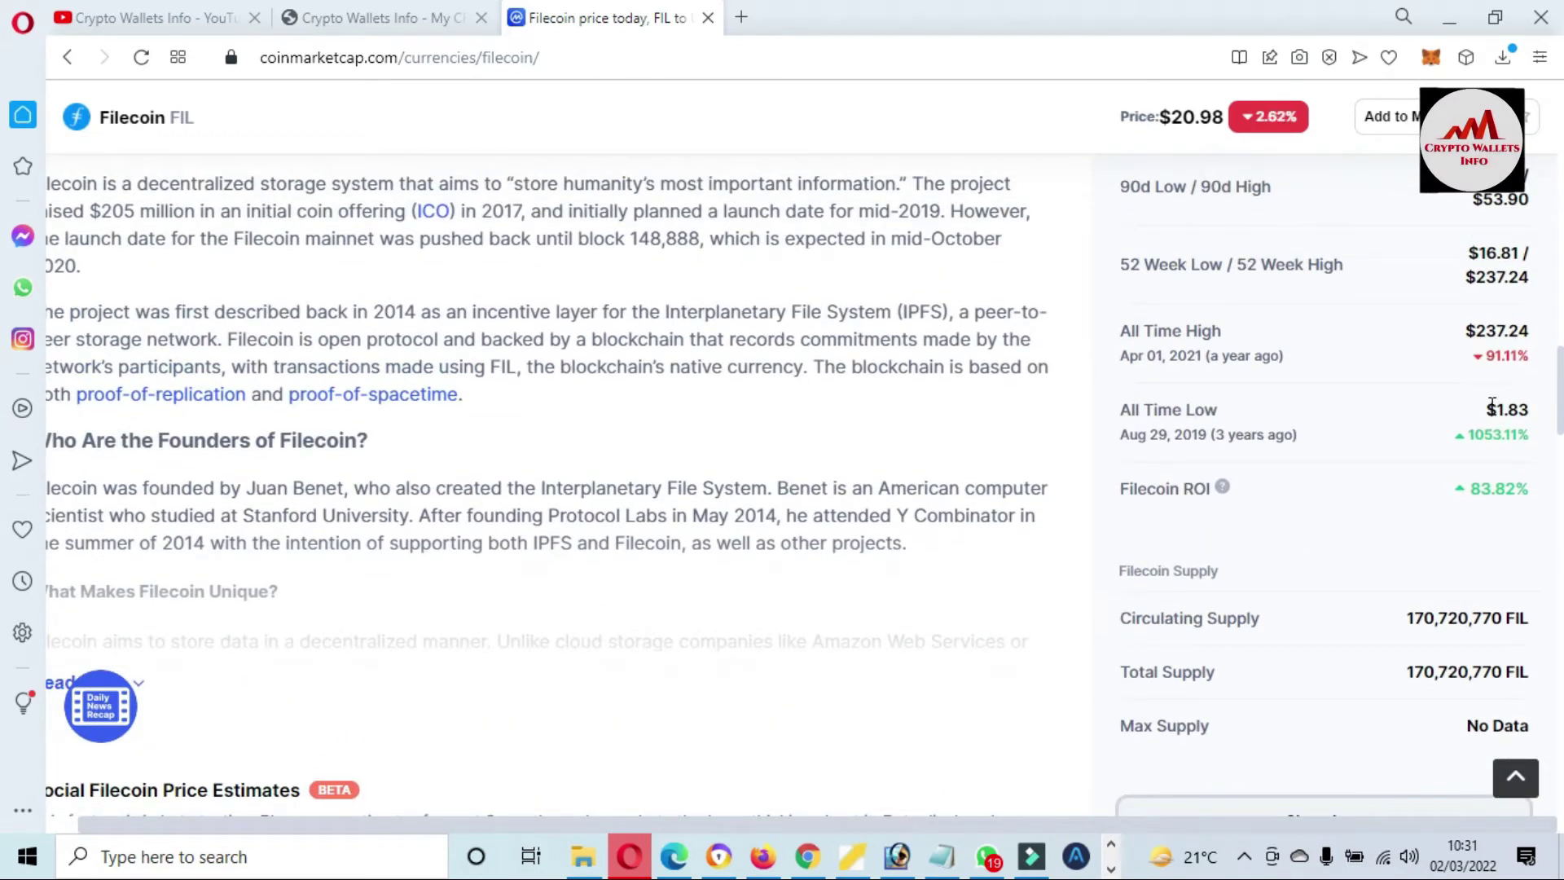
{"action": "mouse_move", "coordinate": [1488, 413]}
{"action": "left_mouse_down"}
{"action": "mouse_move", "coordinate": [1511, 412]}
{"action": "mouse_move", "coordinate": [1527, 492]}
{"action": "left_mouse_up"}
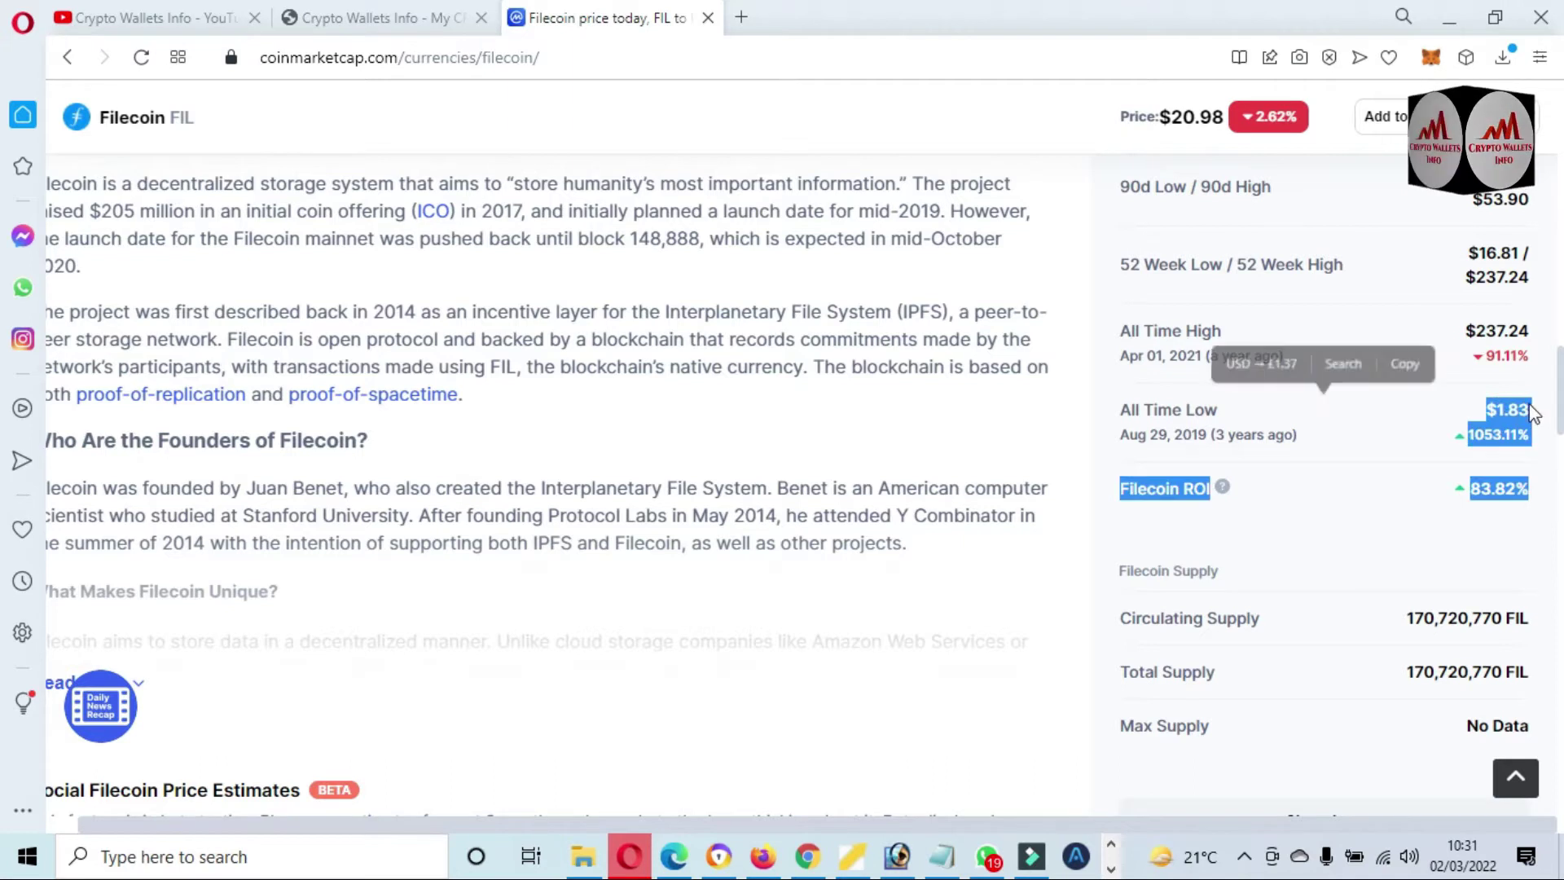
{"action": "mouse_move", "coordinate": [1466, 331]}
{"action": "left_mouse_down"}
{"action": "mouse_move", "coordinate": [1524, 331]}
{"action": "mouse_move", "coordinate": [1528, 489]}
{"action": "left_mouse_up"}
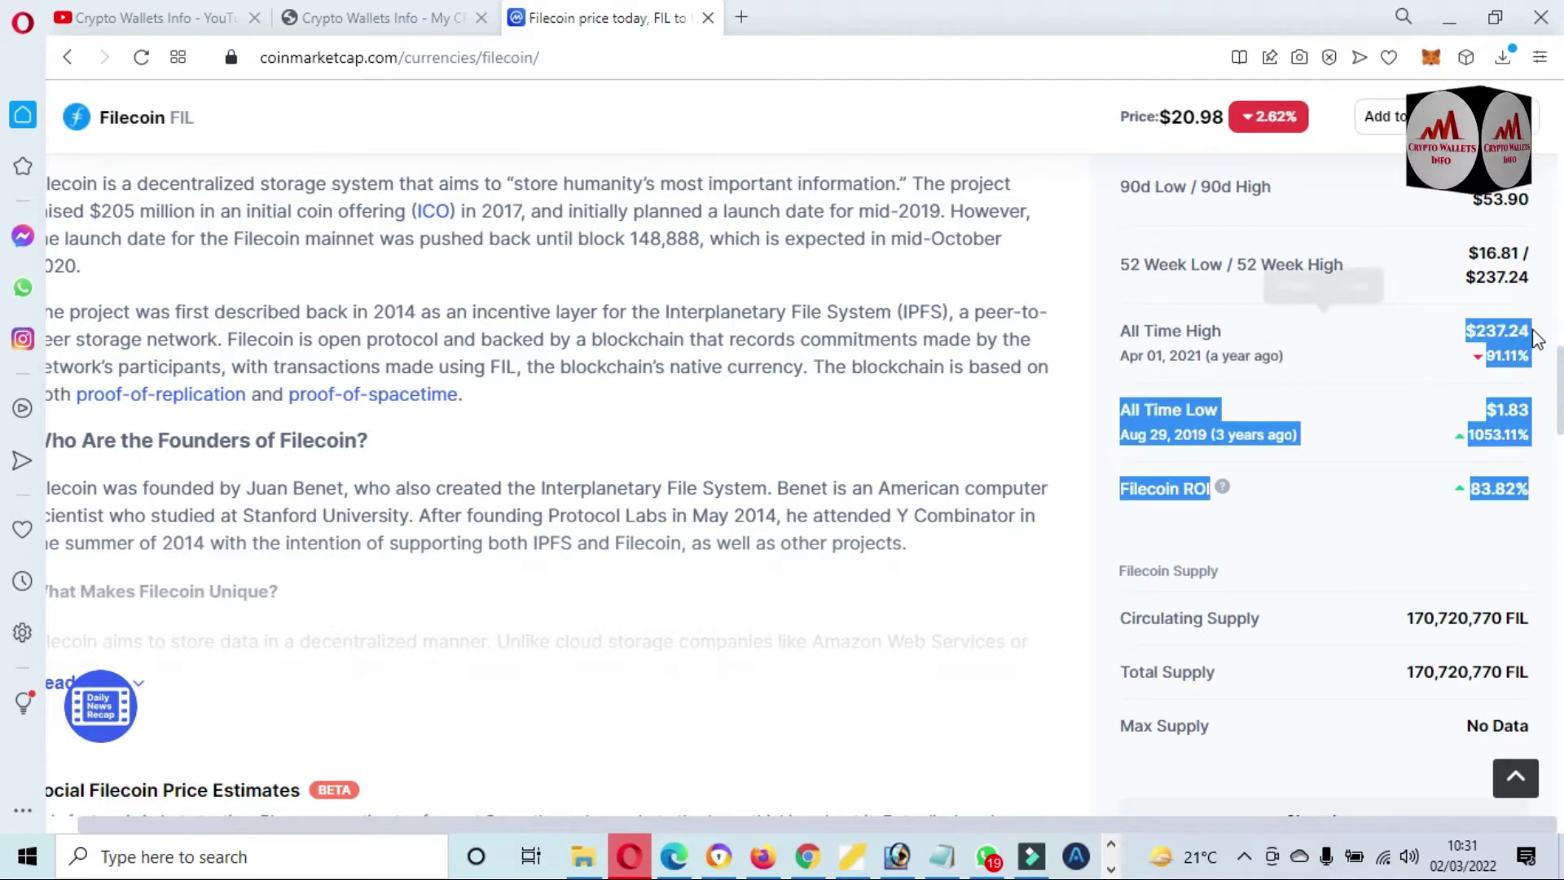
{"action": "left_click", "coordinate": [1409, 391]}
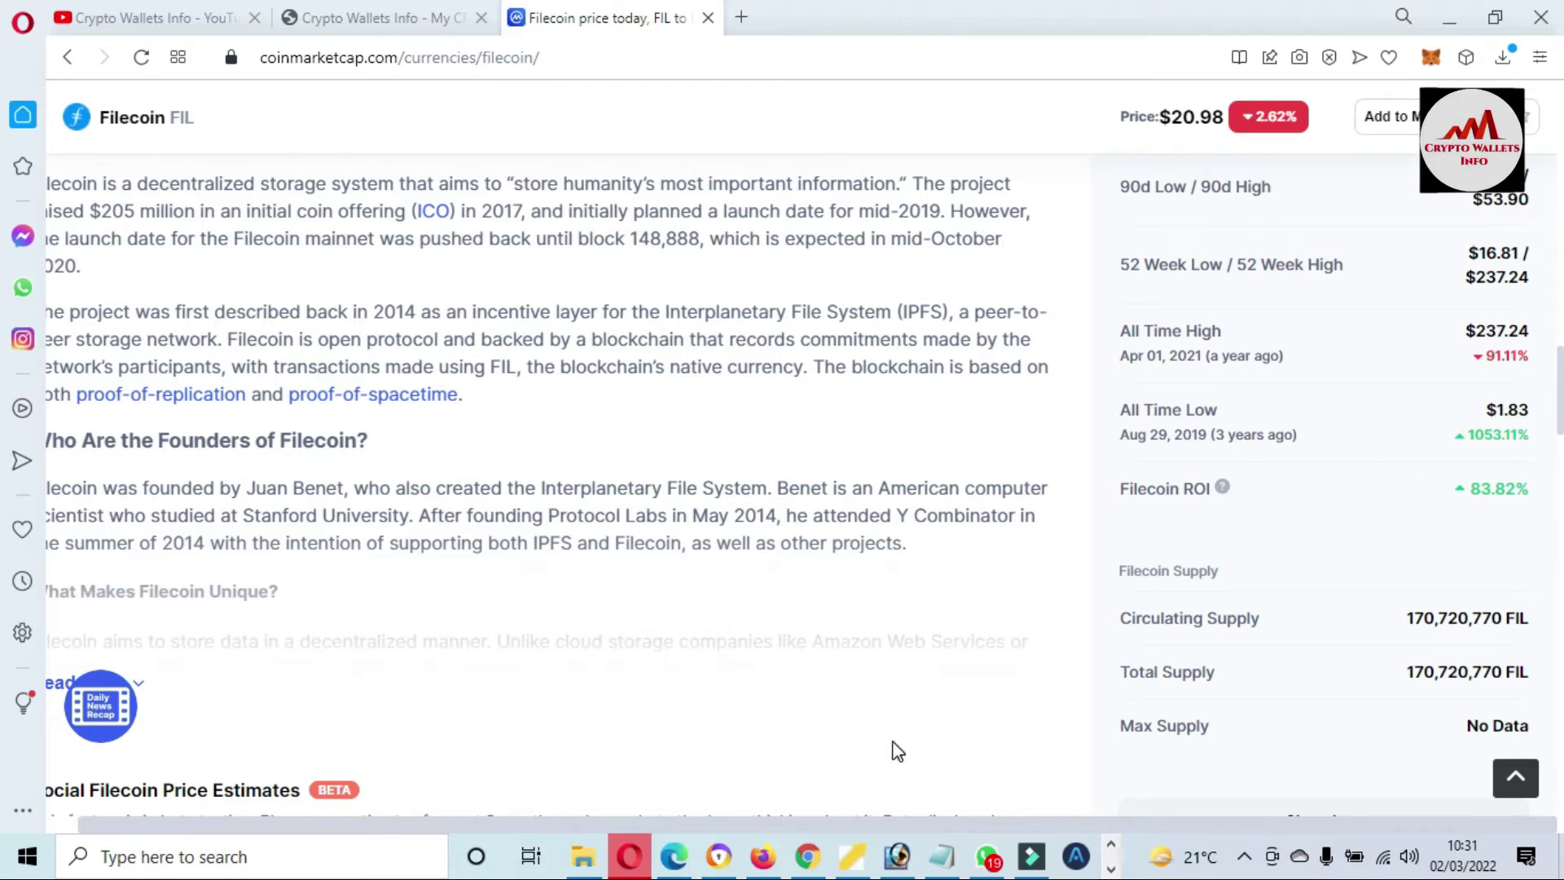
{"action": "left_click_drag", "start_coordinate": [795, 828], "coordinate": [688, 831]}
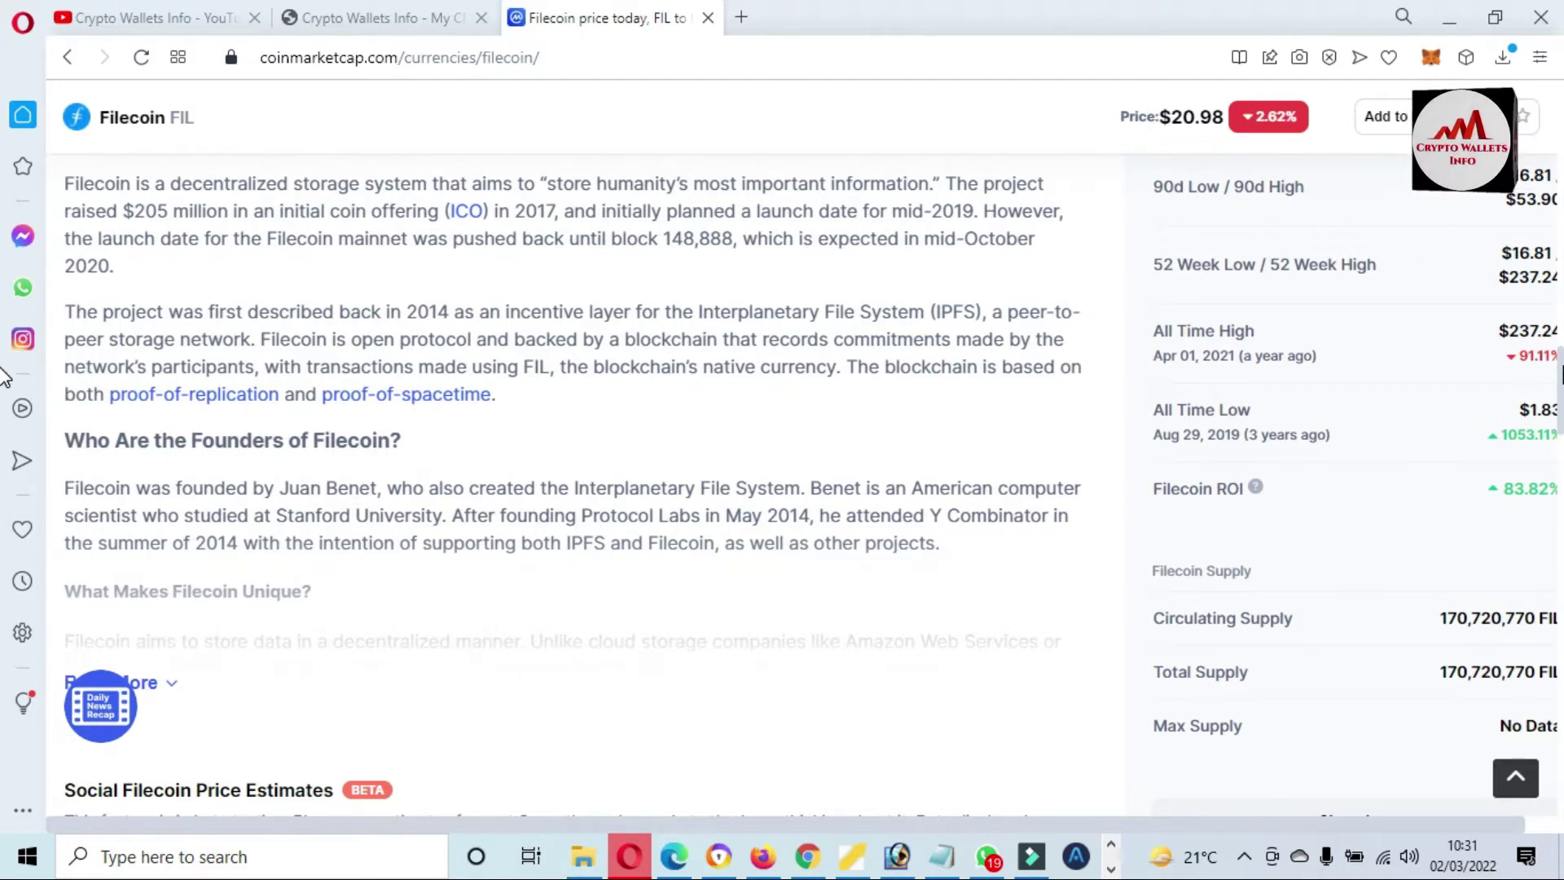
{"action": "scroll", "coordinate": [4, 371], "scroll_direction": "up", "scroll_amount": 1}
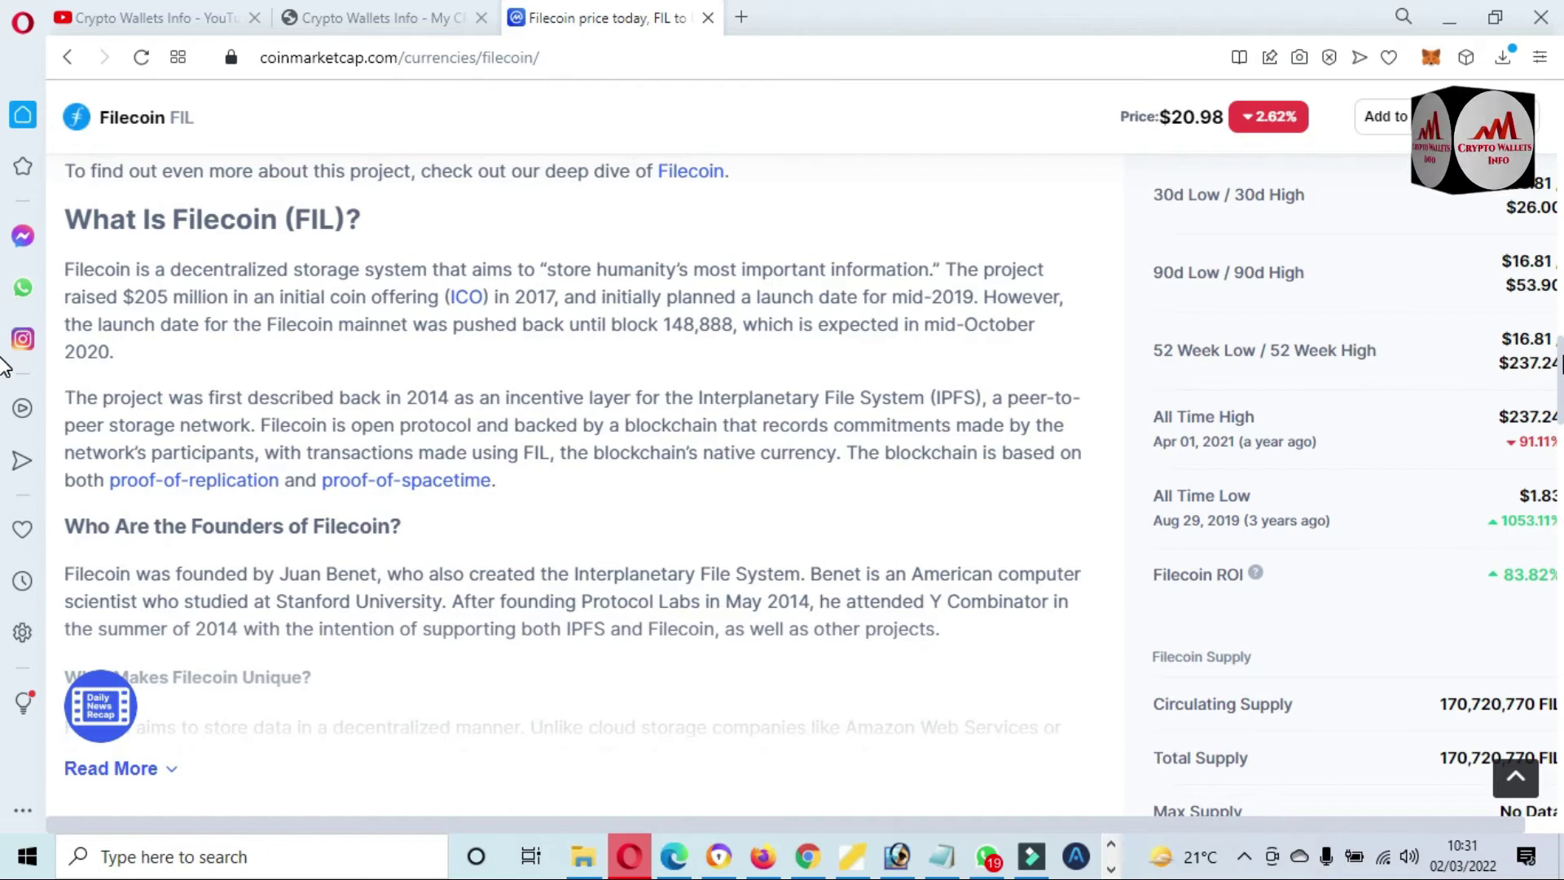
{"action": "scroll", "coordinate": [7, 379], "scroll_direction": "down", "scroll_amount": 2}
{"action": "scroll", "coordinate": [7, 415], "scroll_direction": "down", "scroll_amount": 3}
{"action": "scroll", "coordinate": [5, 452], "scroll_direction": "down", "scroll_amount": 1}
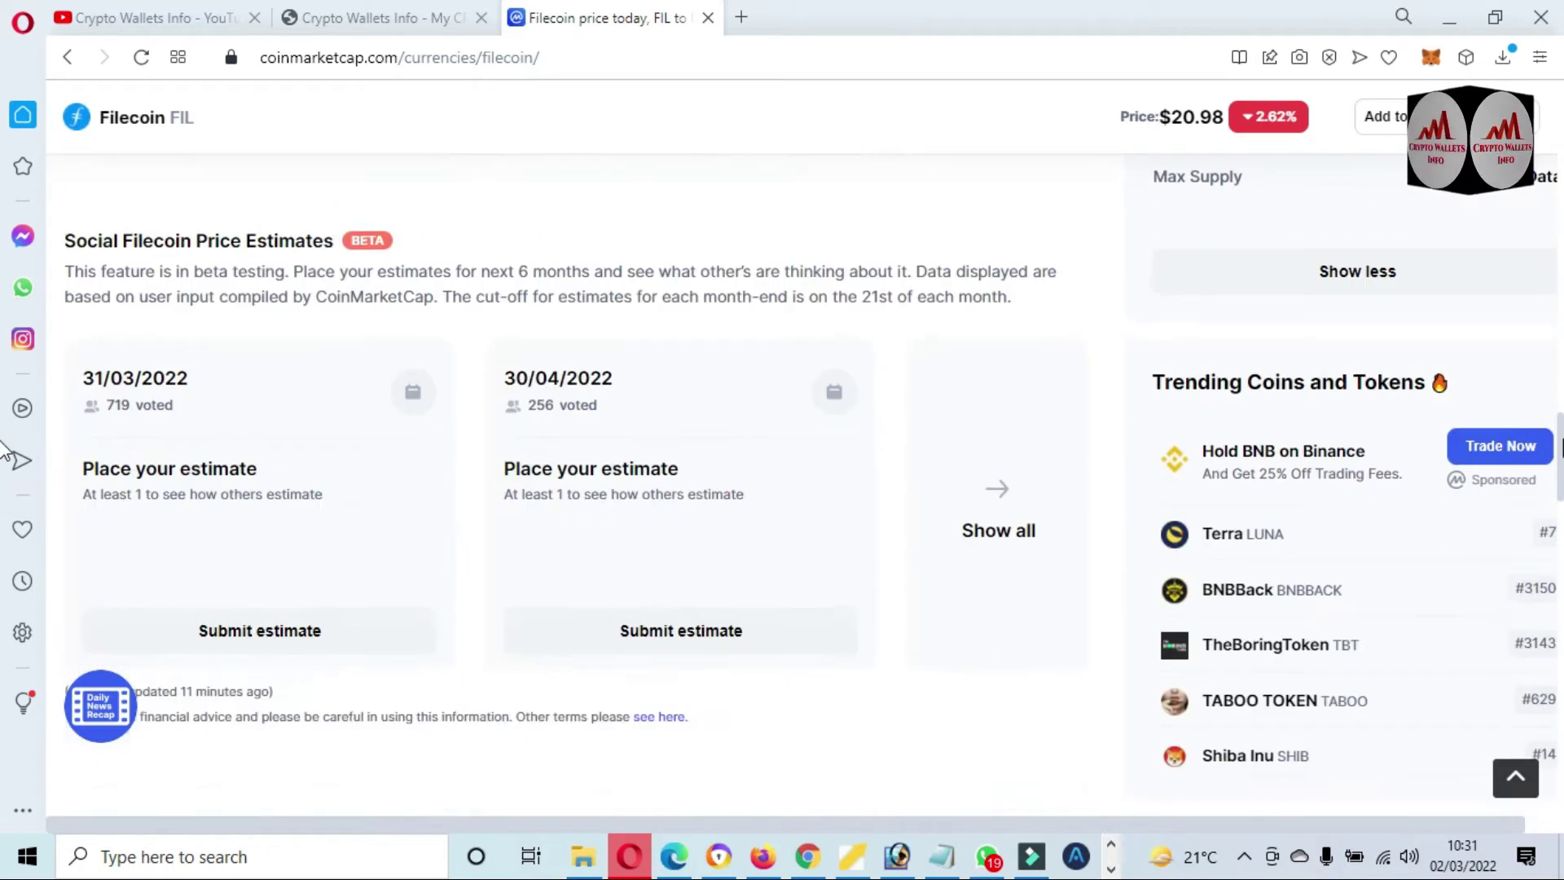
{"action": "scroll", "coordinate": [7, 458], "scroll_direction": "down", "scroll_amount": 1}
{"action": "scroll", "coordinate": [7, 494], "scroll_direction": "down", "scroll_amount": 3}
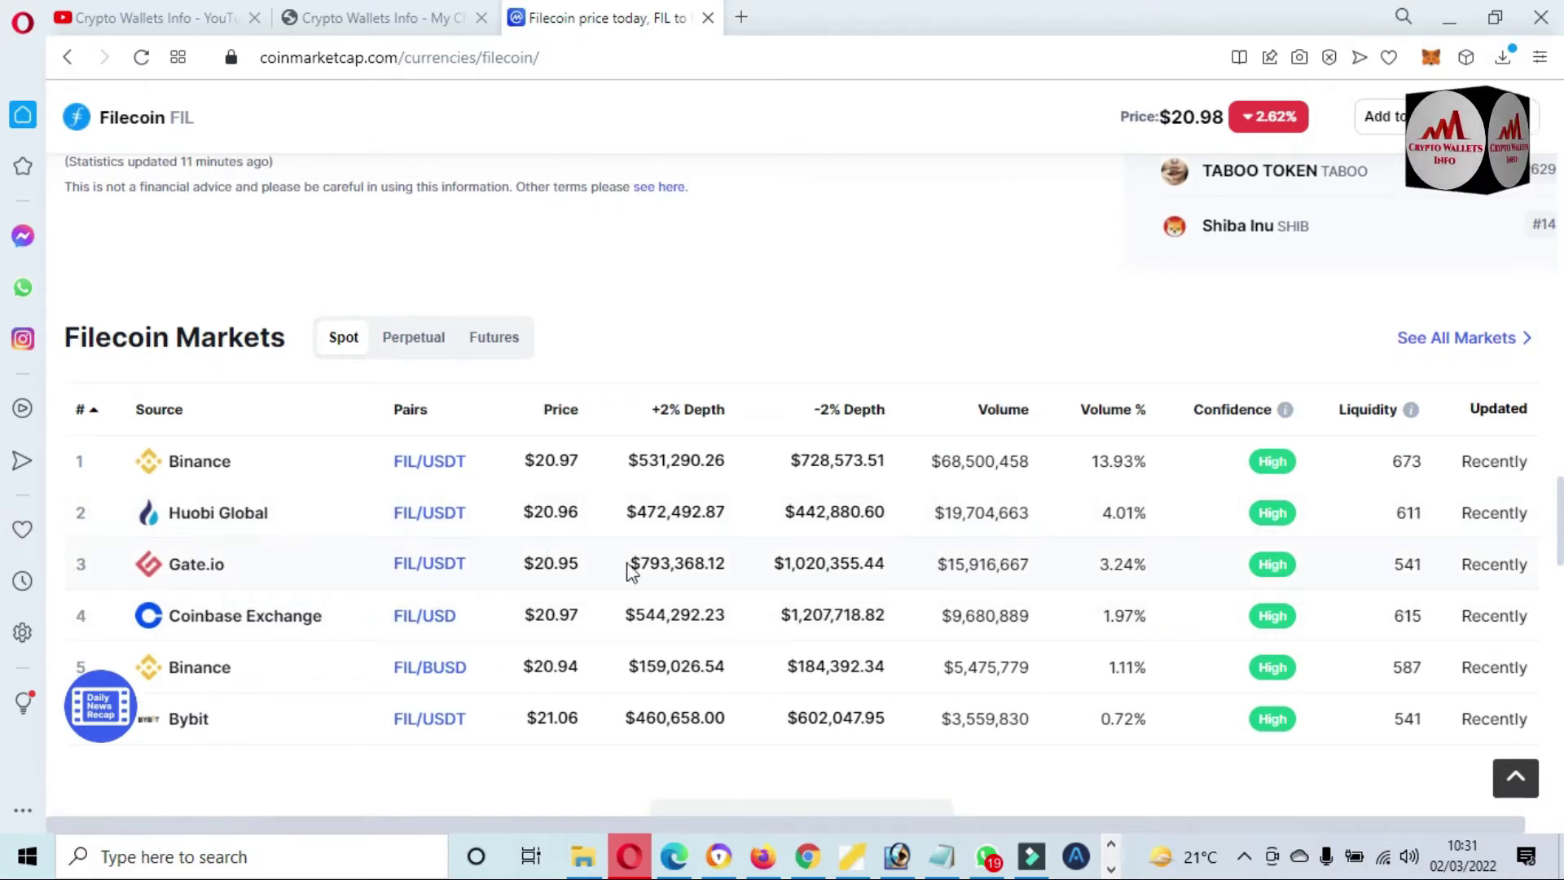
Return to the top of the Filecoin page and open the MetaMask wallet extension
{"action": "key", "text": "Home"}
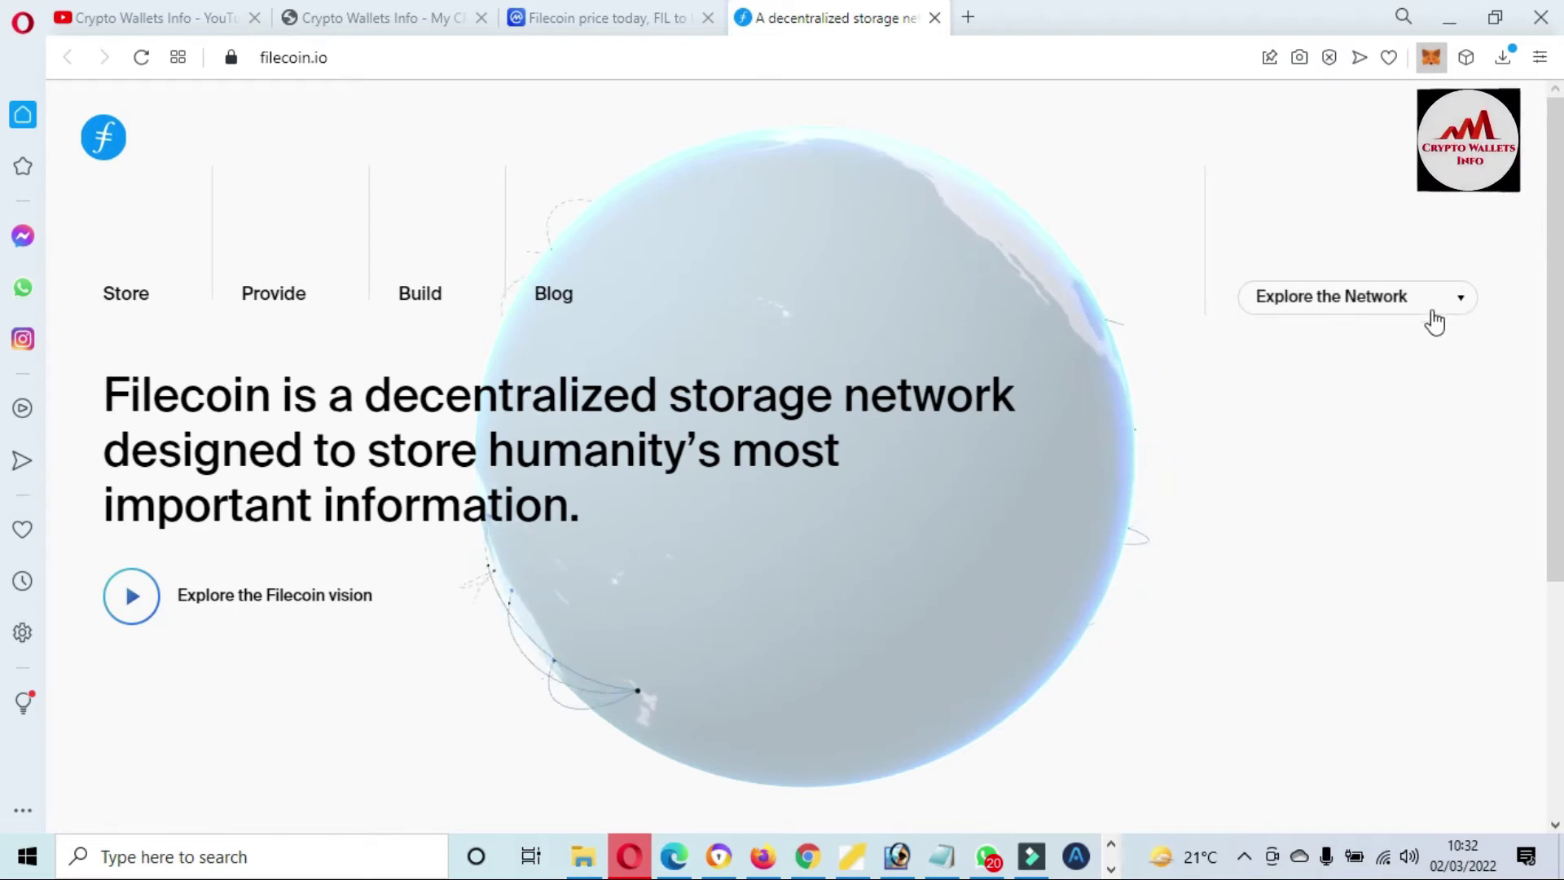
{"action": "left_click", "coordinate": [1431, 56]}
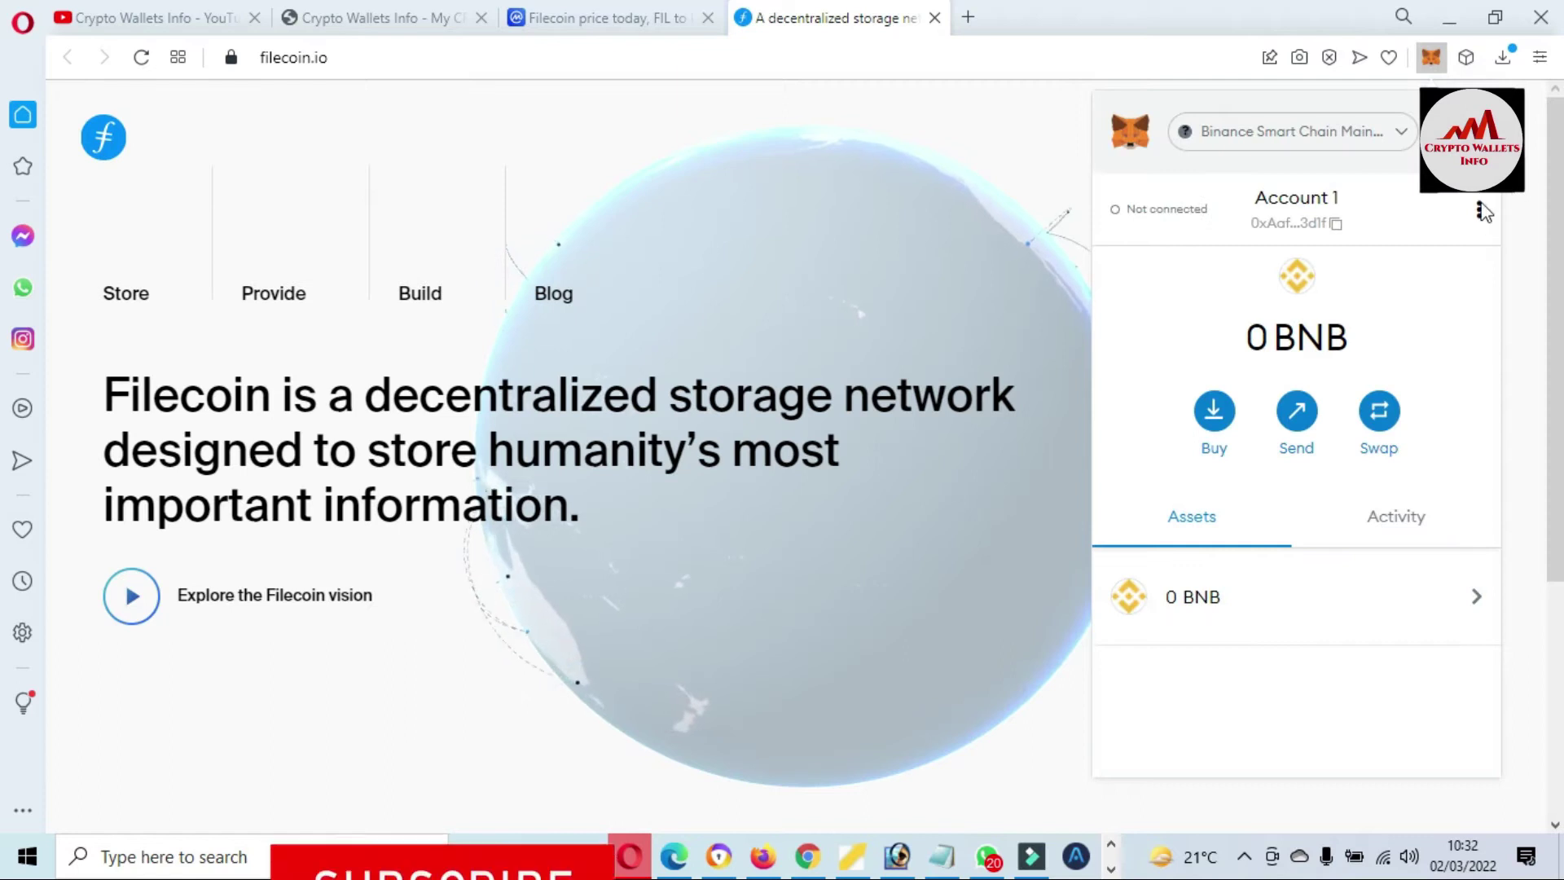
Expand MetaMask into a full tab, check the Crypto Wallets Info and CoinMarketCap tabs, then return
{"action": "left_click", "coordinate": [1478, 210]}
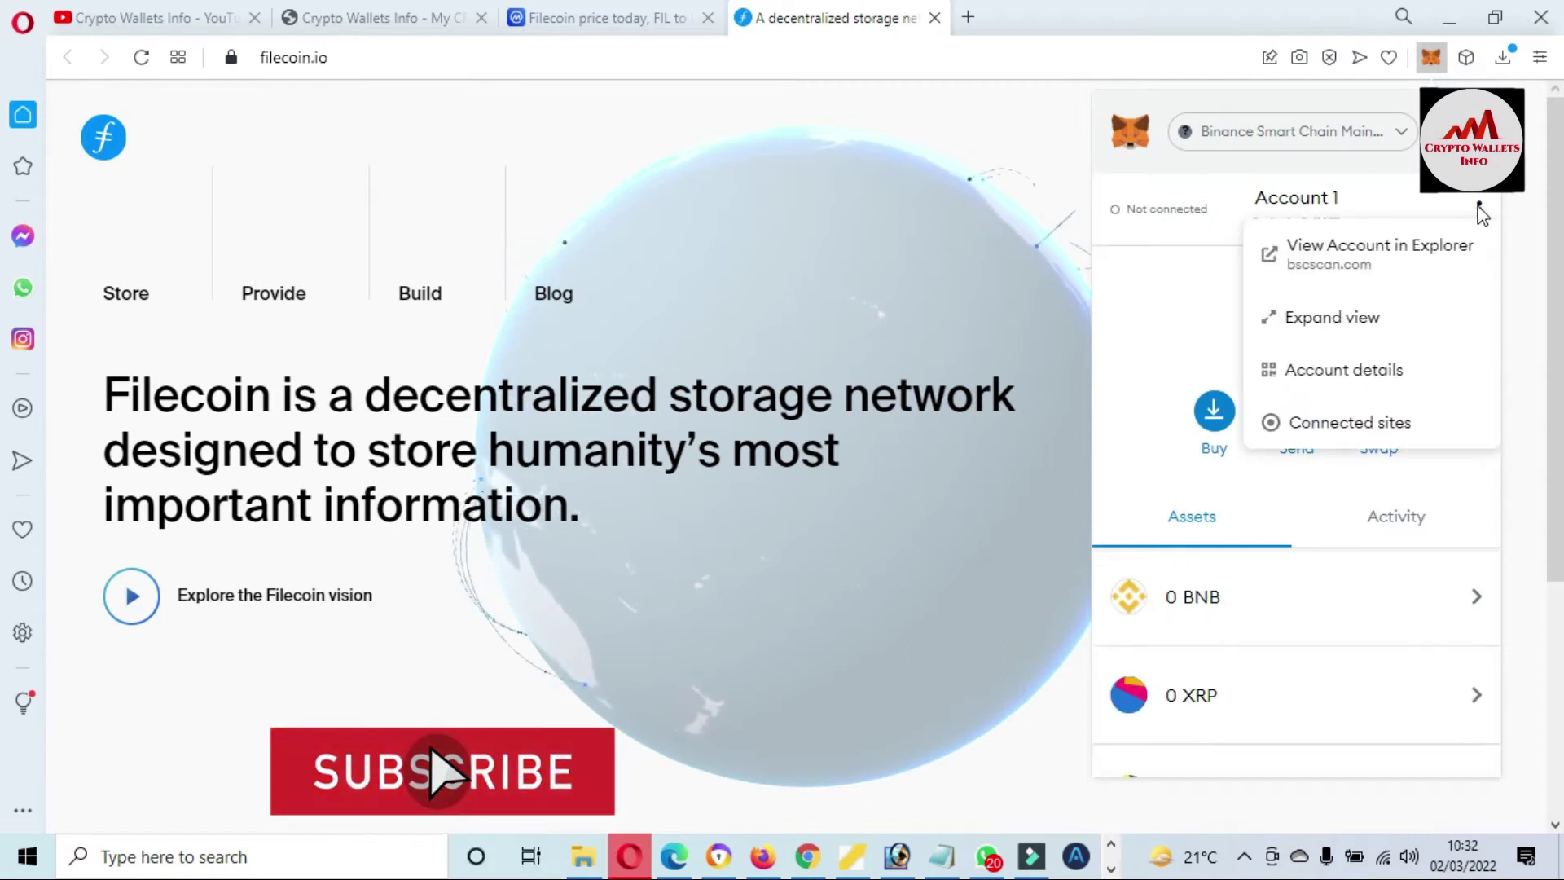
{"action": "left_click", "coordinate": [1310, 321]}
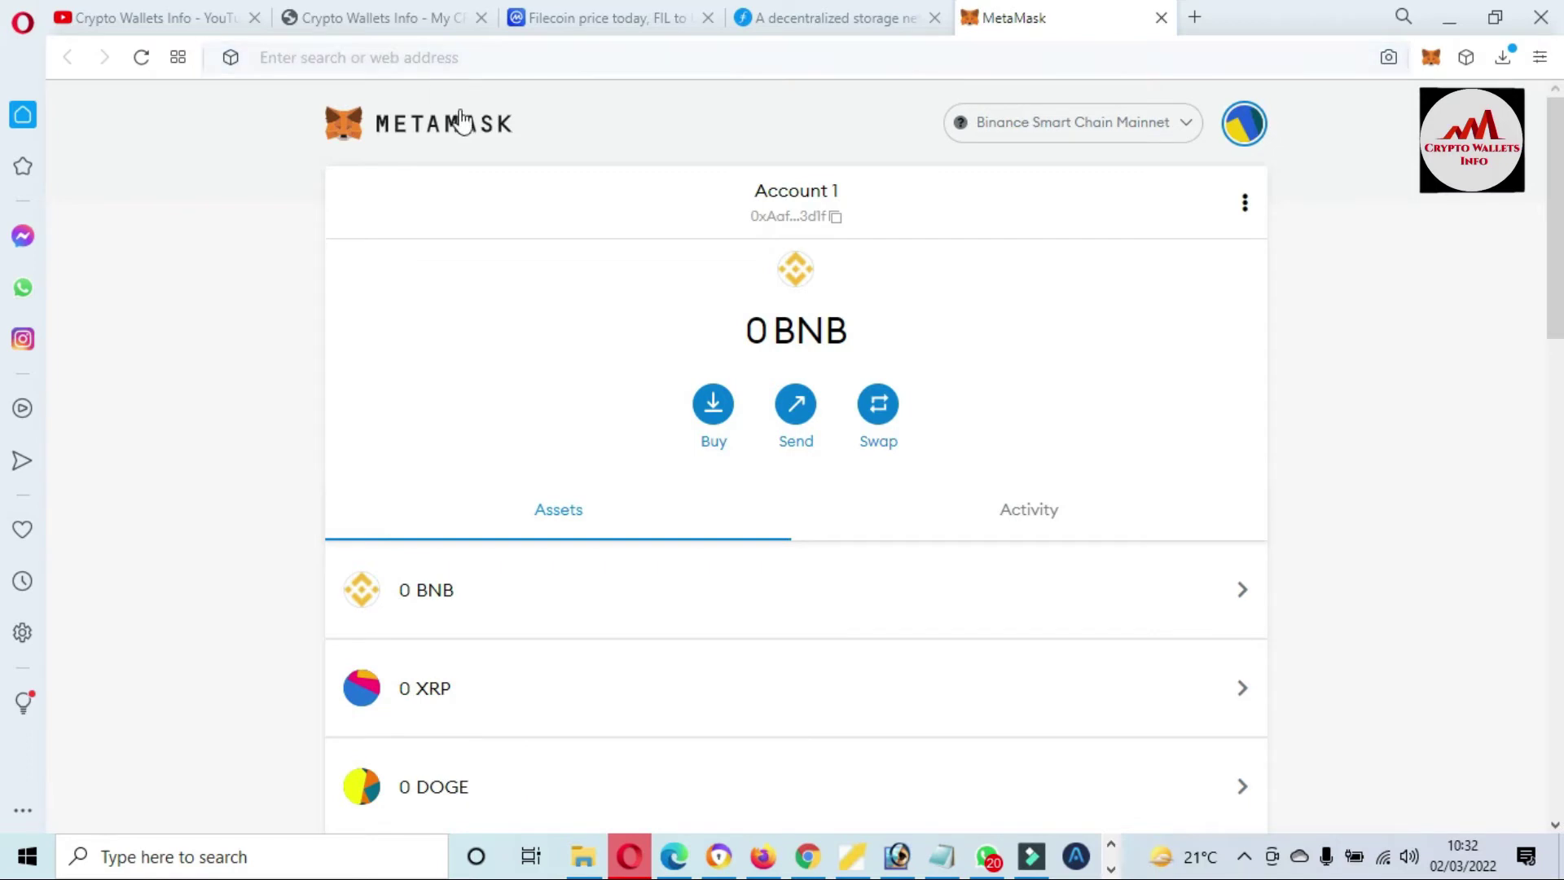
{"action": "left_click", "coordinate": [388, 22]}
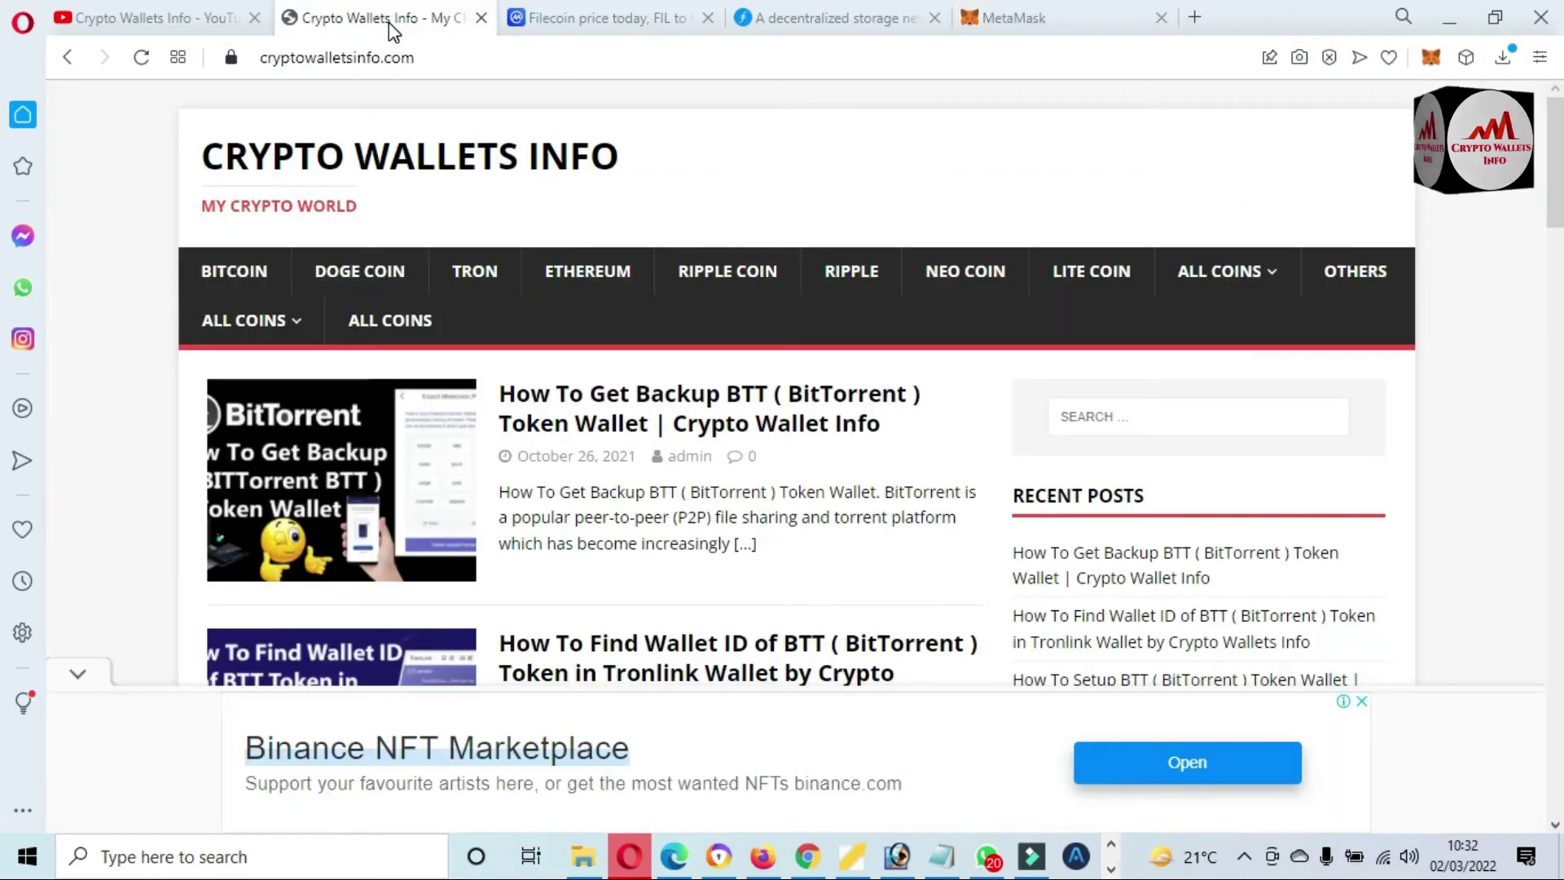
{"action": "left_click", "coordinate": [611, 13]}
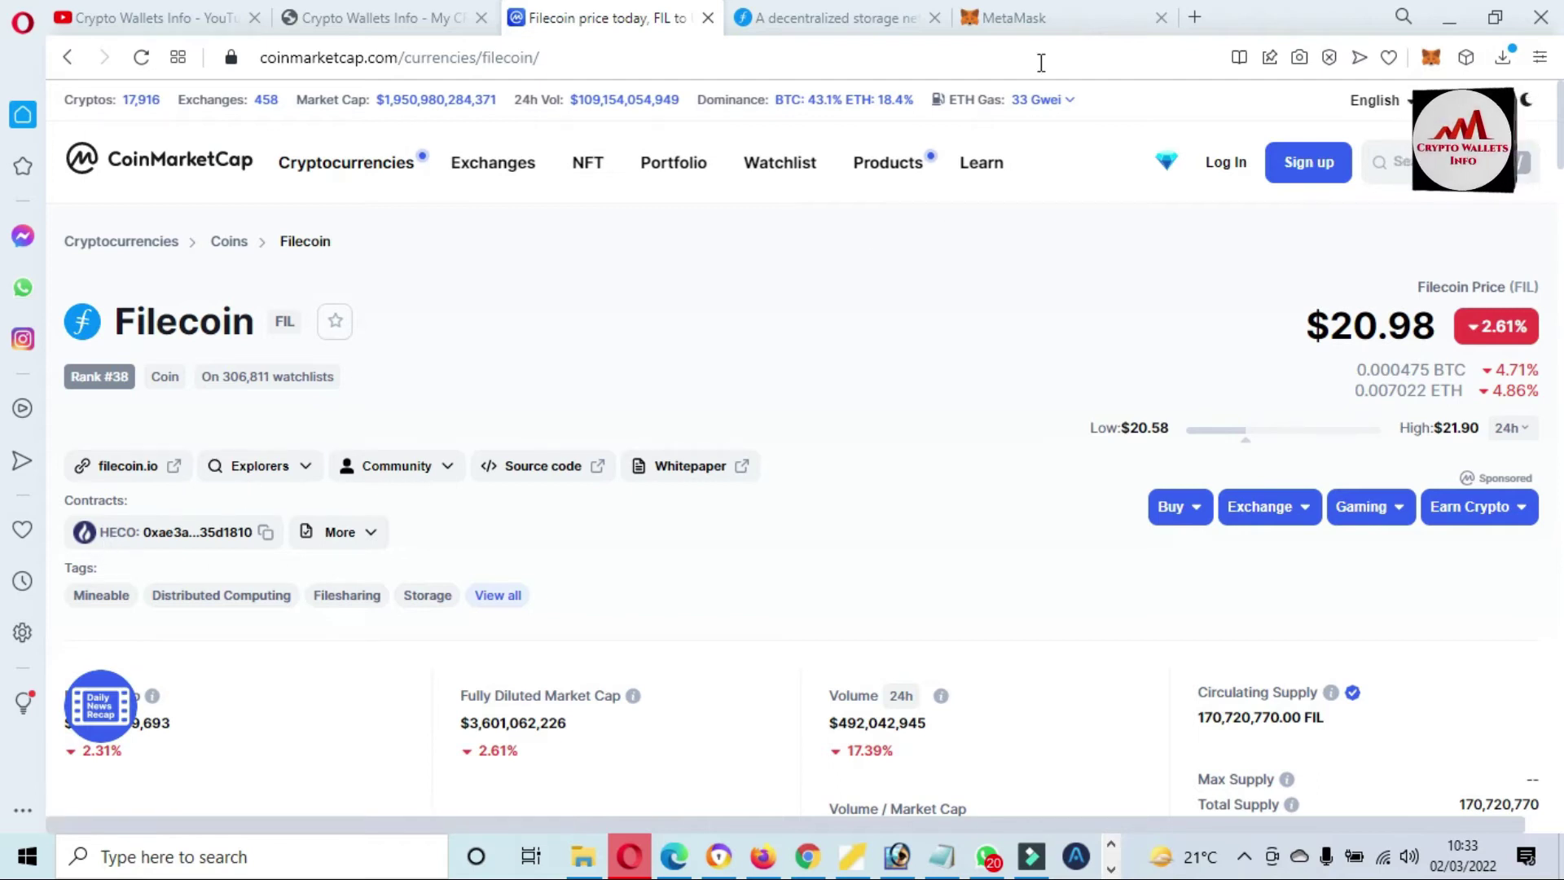
{"action": "left_click", "coordinate": [1052, 18]}
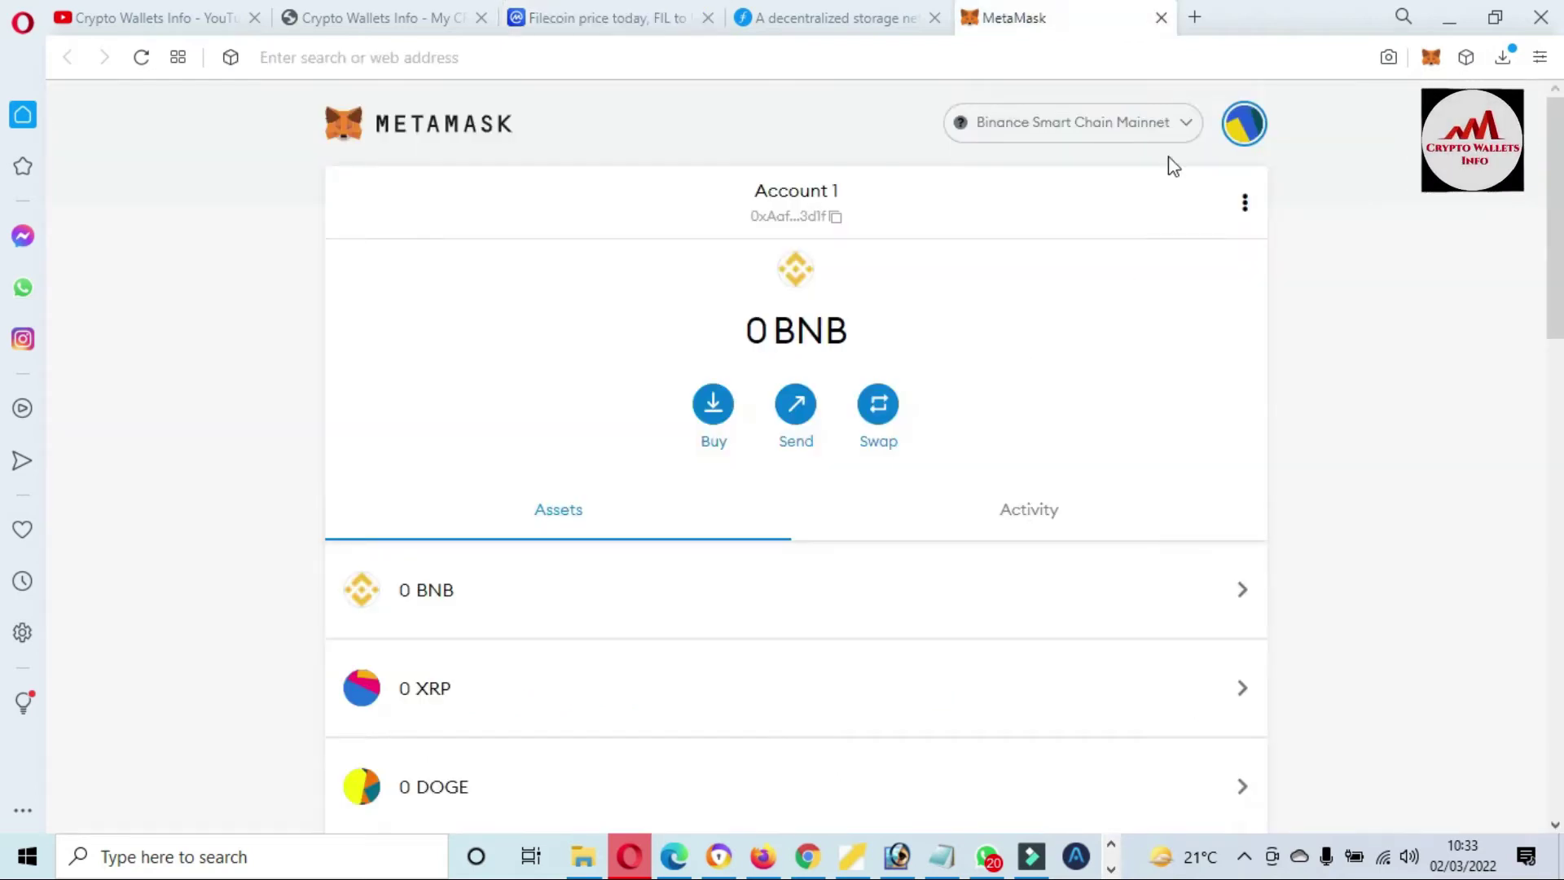
Start a custom network and paste 'Heco-Mainnet' from Notepad as its name
{"action": "left_click", "coordinate": [1180, 137]}
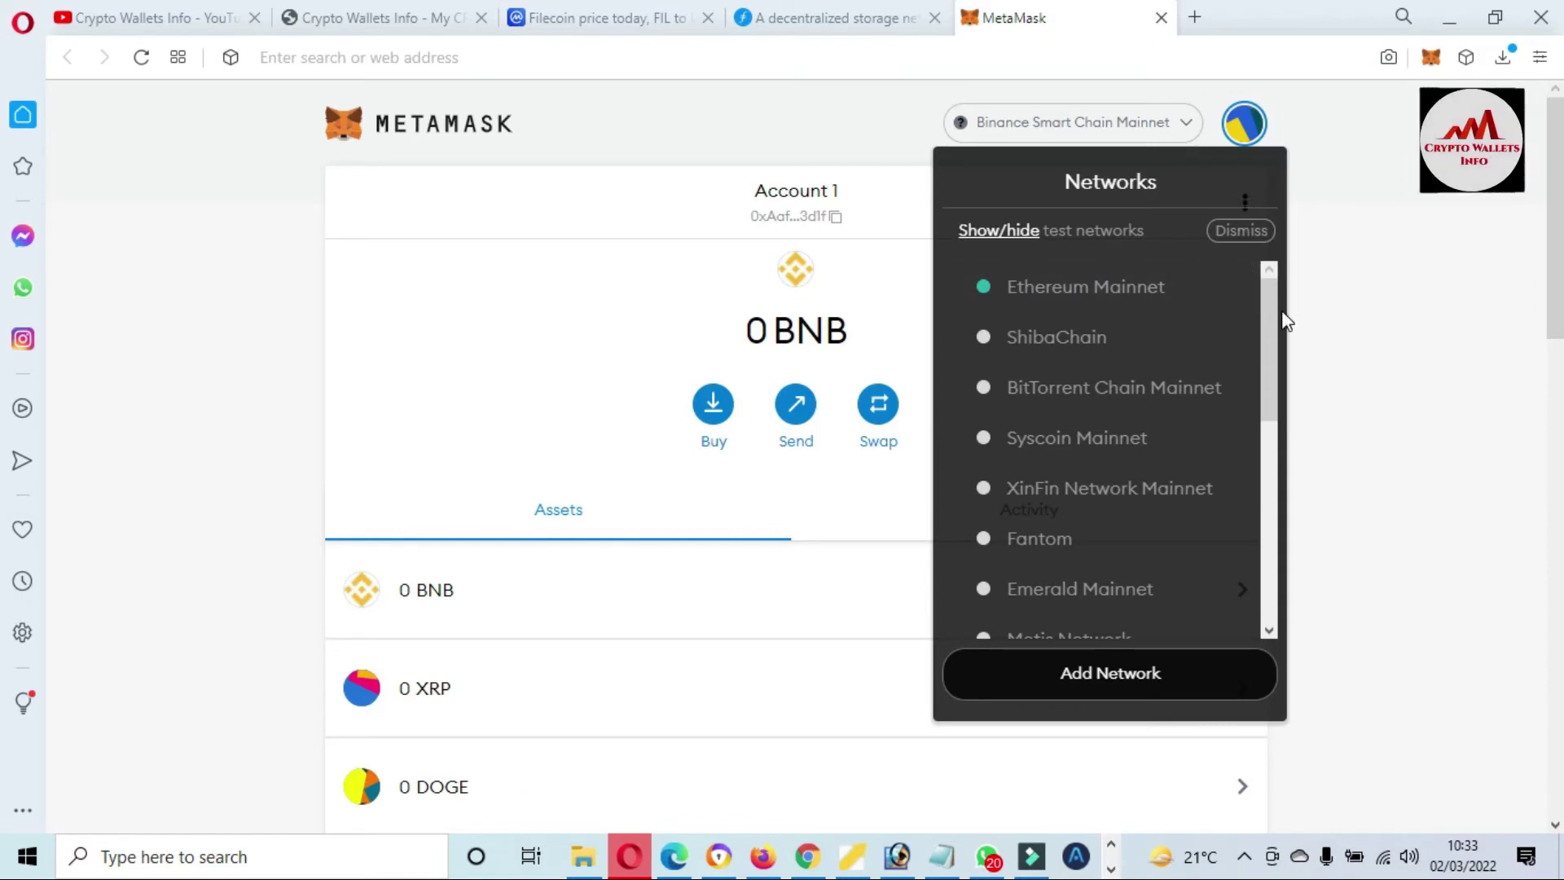
{"action": "mouse_move", "coordinate": [1269, 328]}
{"action": "left_mouse_down"}
{"action": "mouse_move", "coordinate": [1289, 556]}
{"action": "mouse_move", "coordinate": [1286, 459]}
{"action": "mouse_move", "coordinate": [1265, 616]}
{"action": "left_mouse_up"}
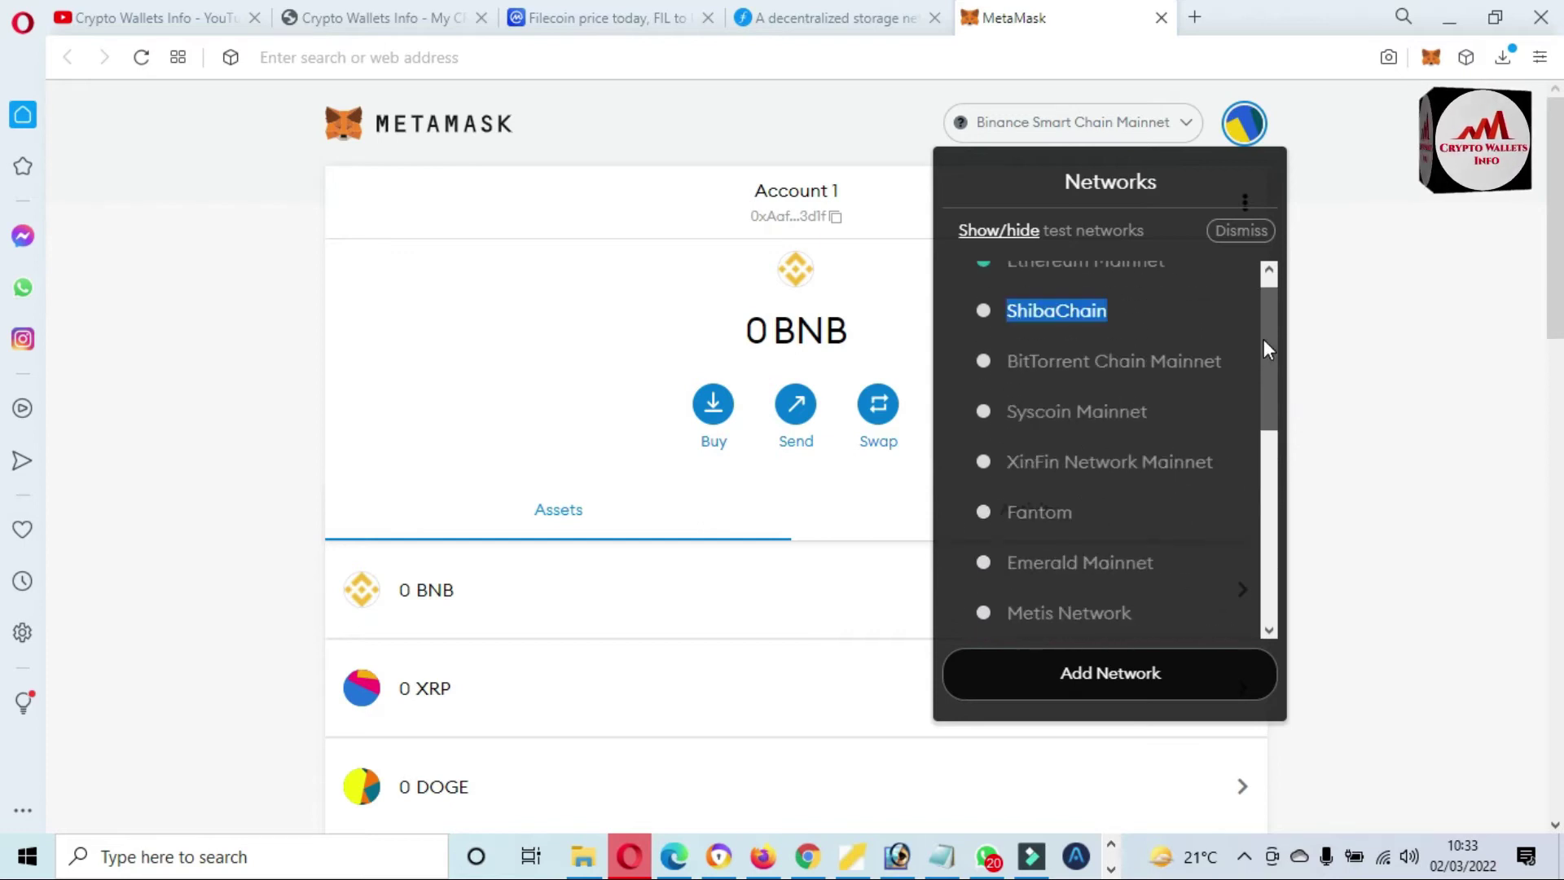
{"action": "left_click", "coordinate": [1103, 690]}
{"action": "scroll", "coordinate": [1552, 489], "scroll_direction": "down", "scroll_amount": 2}
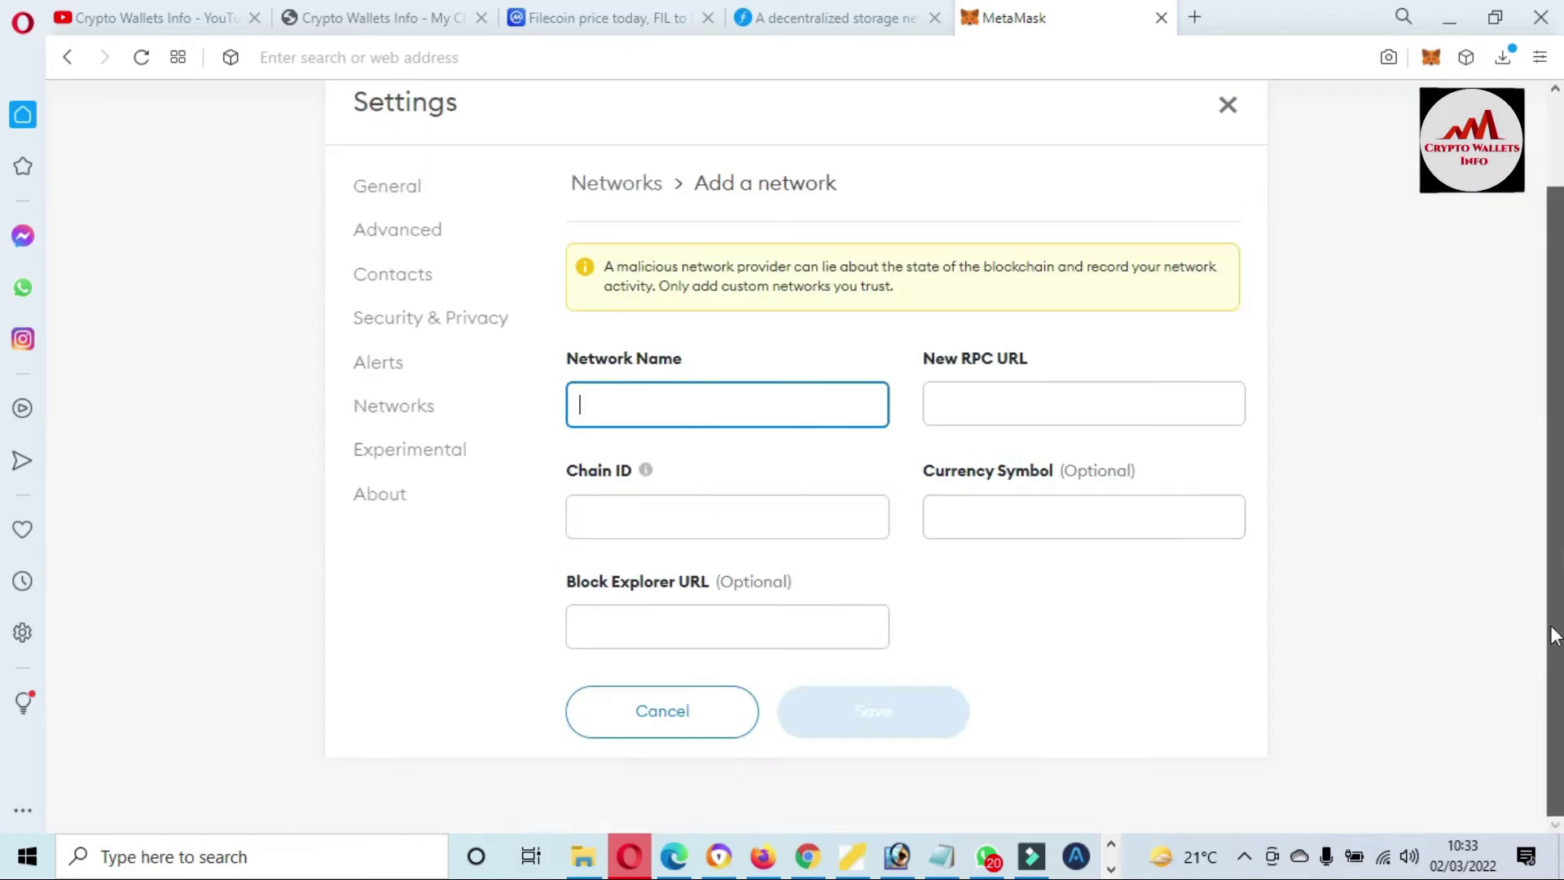
{"action": "left_click", "coordinate": [944, 857]}
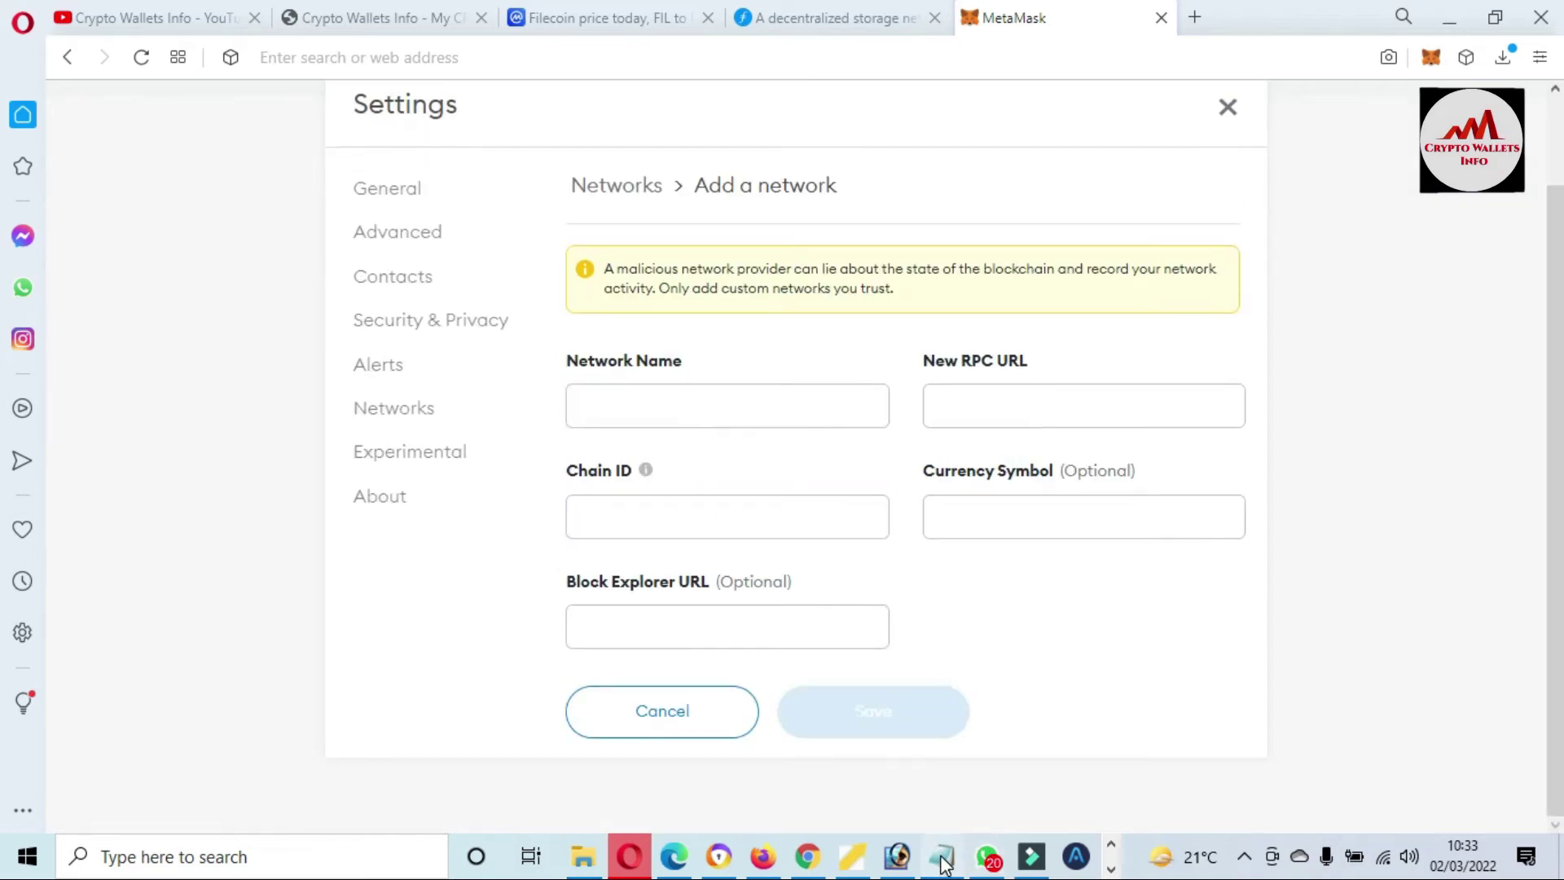
{"action": "left_click_drag", "start_coordinate": [430, 242], "coordinate": [549, 243]}
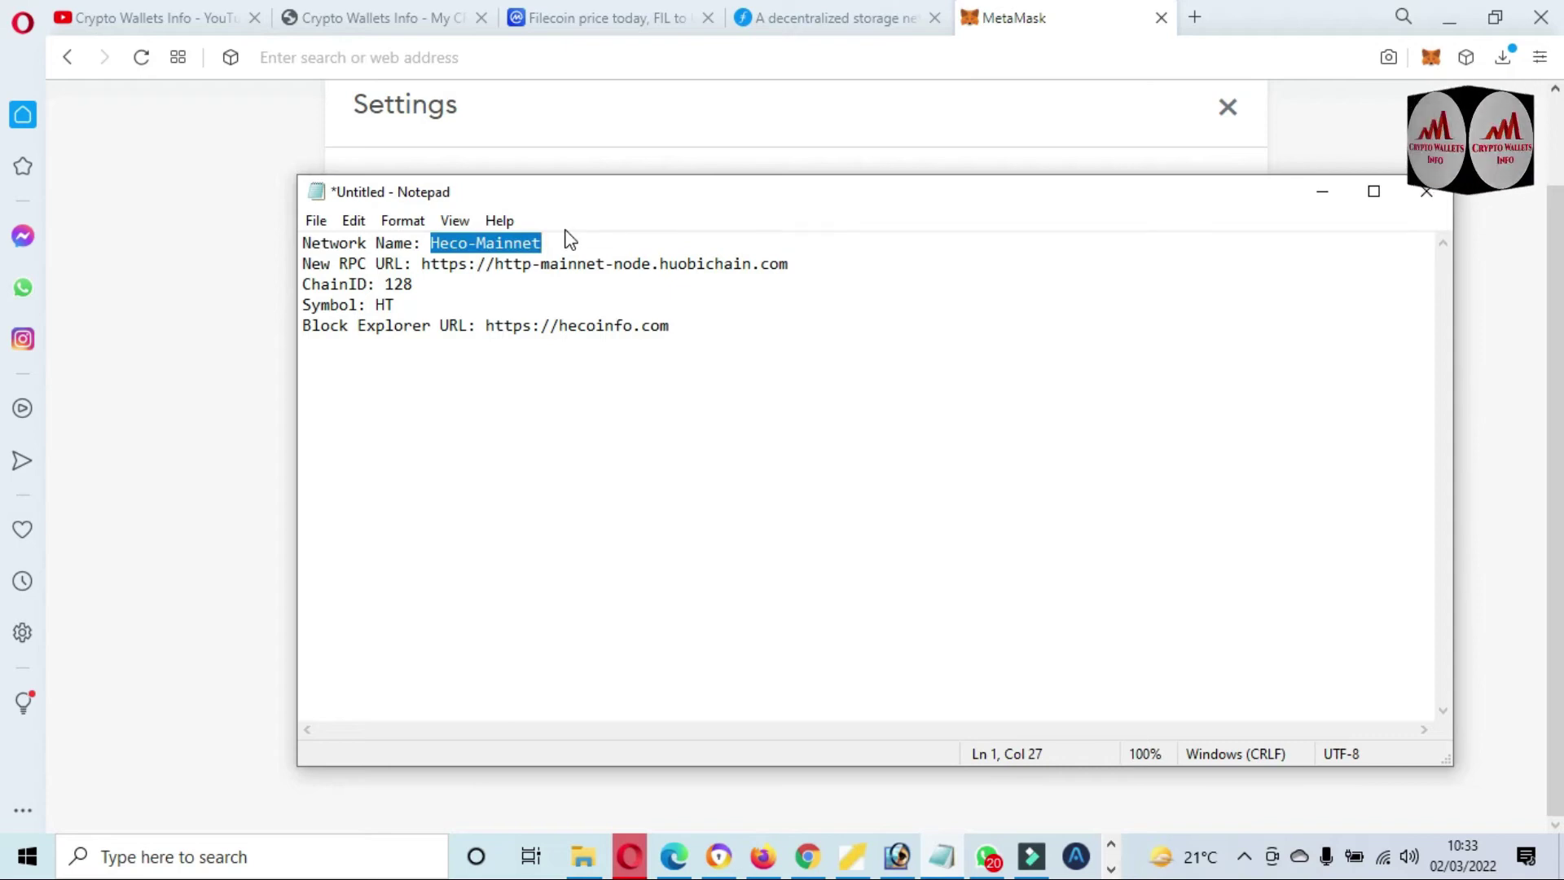
{"action": "left_click", "coordinate": [197, 338]}
{"action": "left_click", "coordinate": [713, 406]}
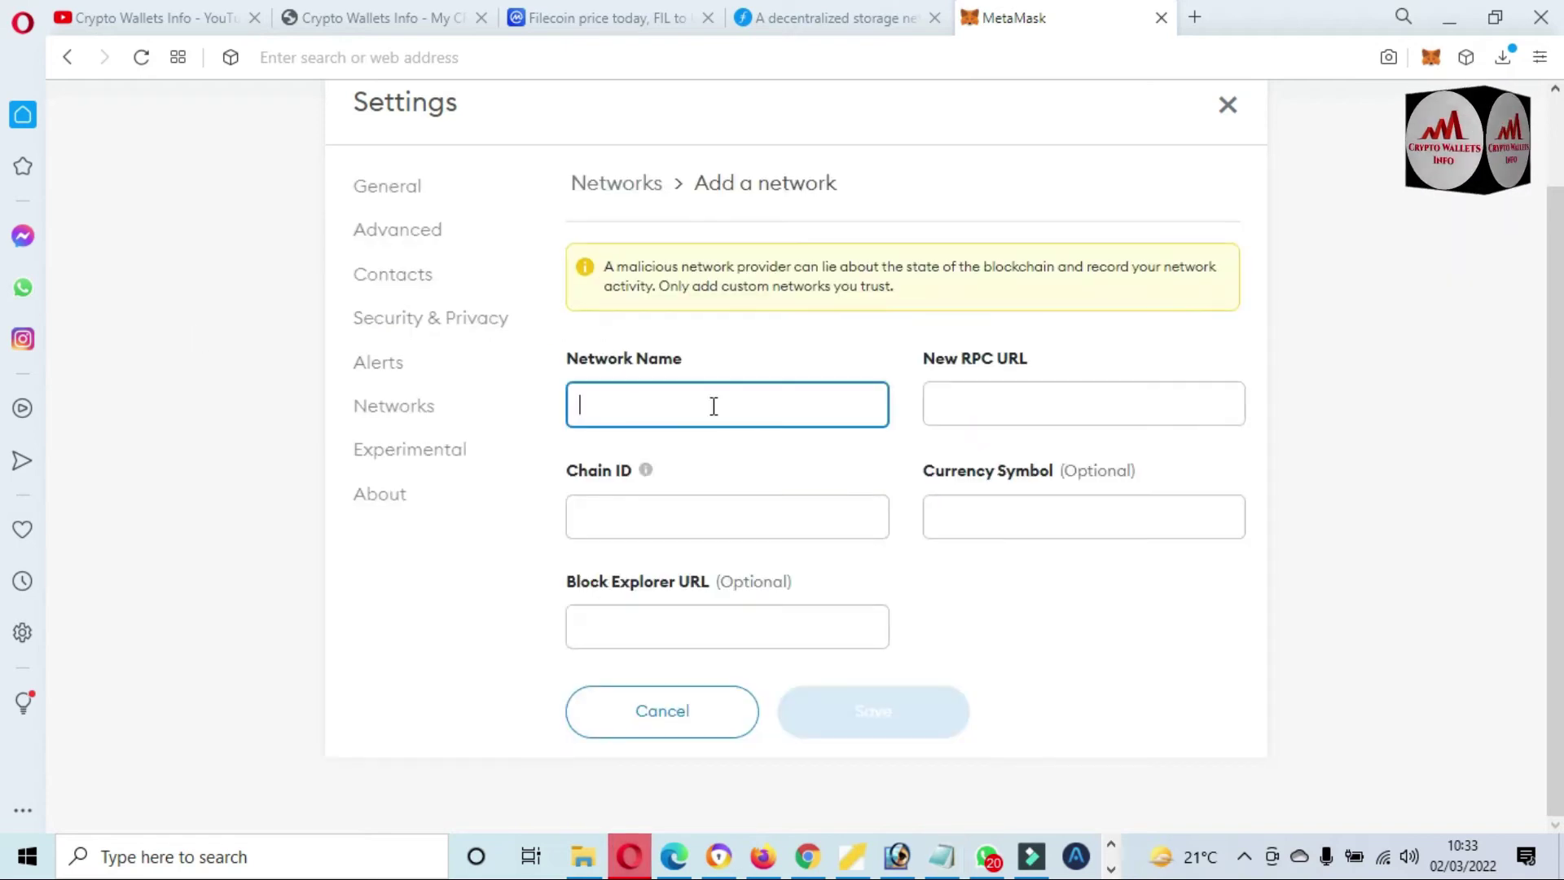
{"action": "type", "text": "Heco-Mainnet"}
Paste the huobichain RPC URL from Notepad into the network form
{"action": "left_click", "coordinate": [1007, 404]}
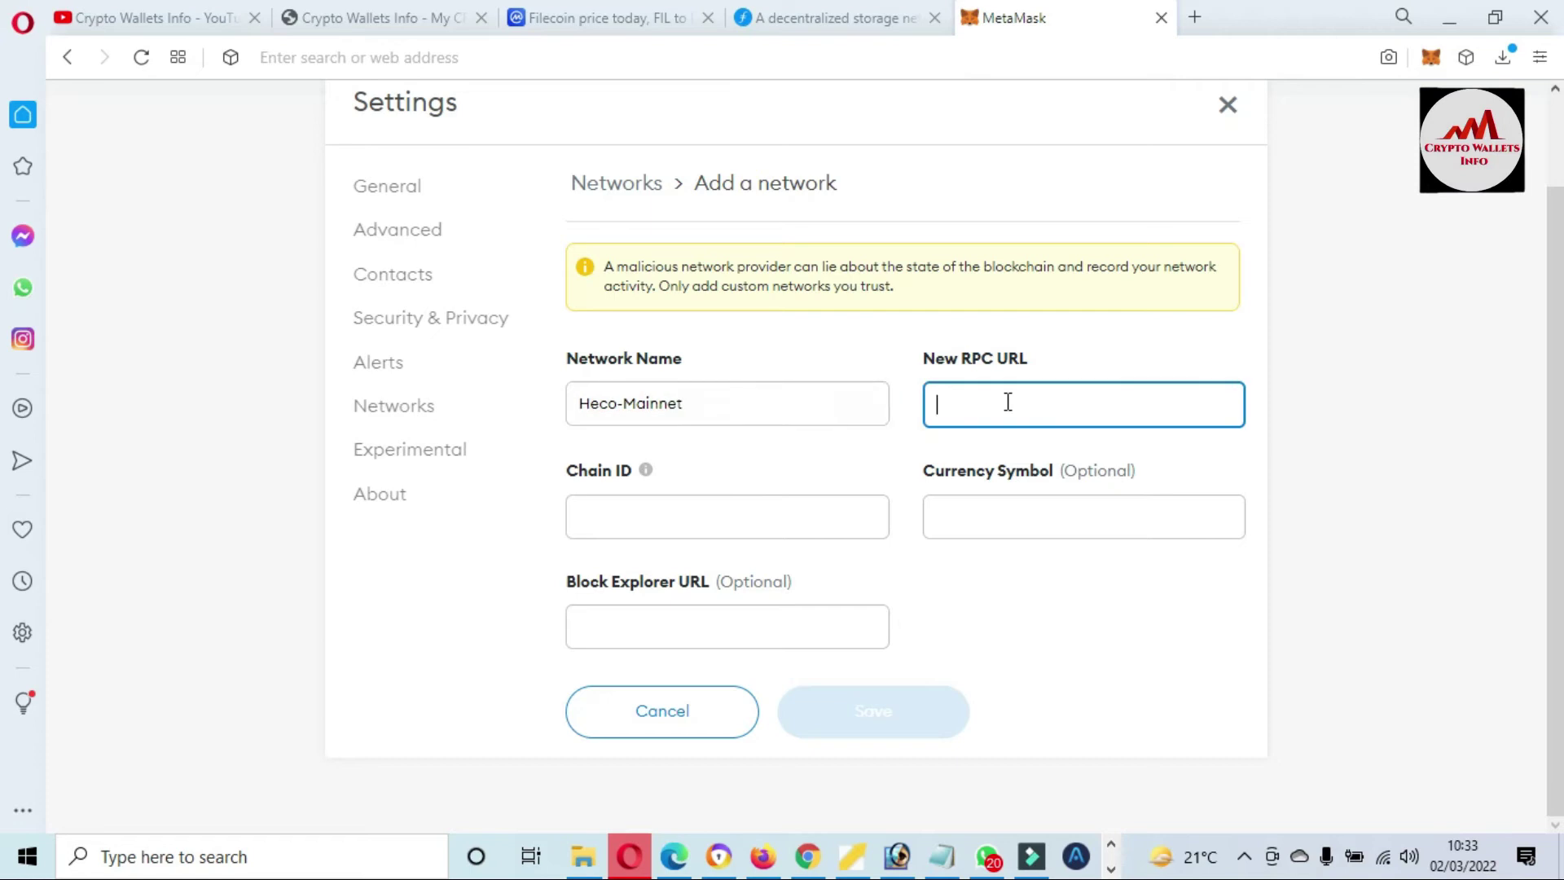
{"action": "left_click", "coordinate": [941, 855]}
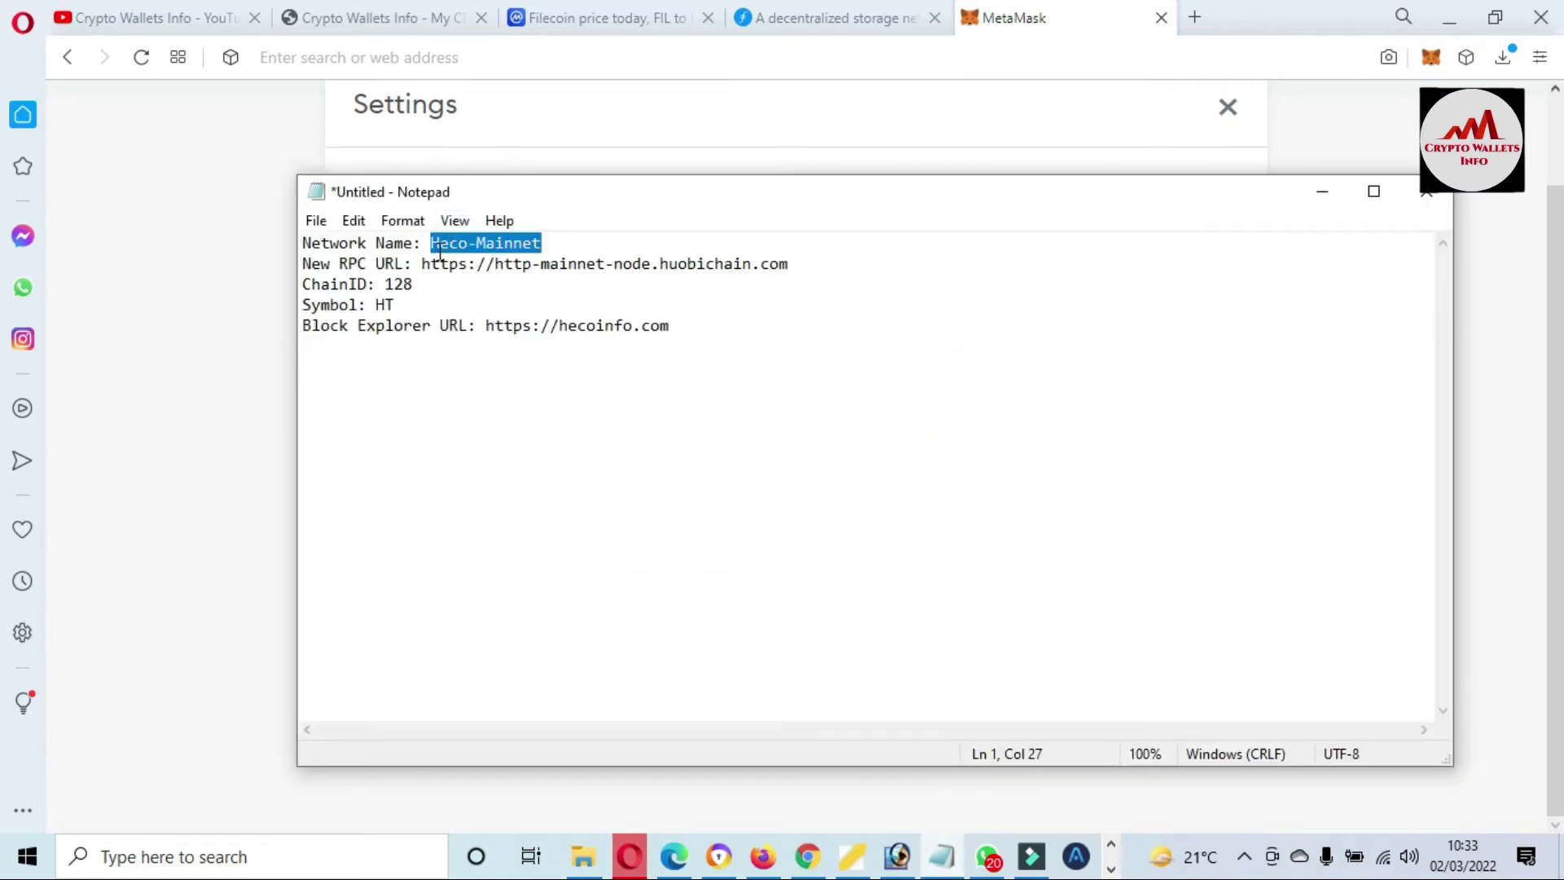
{"action": "left_click_drag", "start_coordinate": [423, 268], "coordinate": [790, 271]}
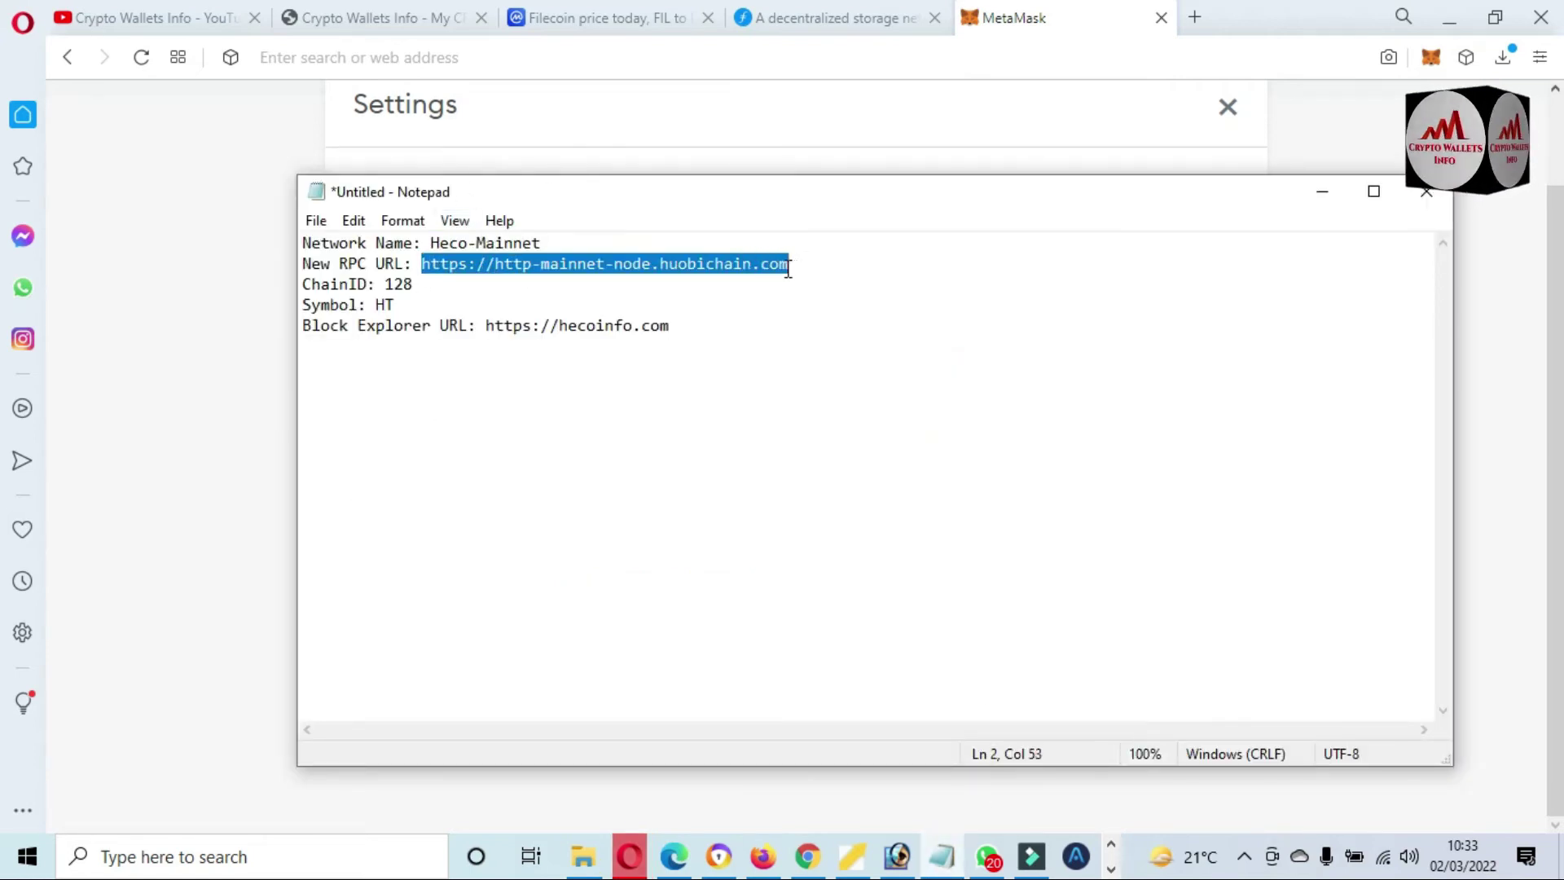
{"action": "left_click", "coordinate": [214, 423]}
{"action": "left_click", "coordinate": [976, 408]}
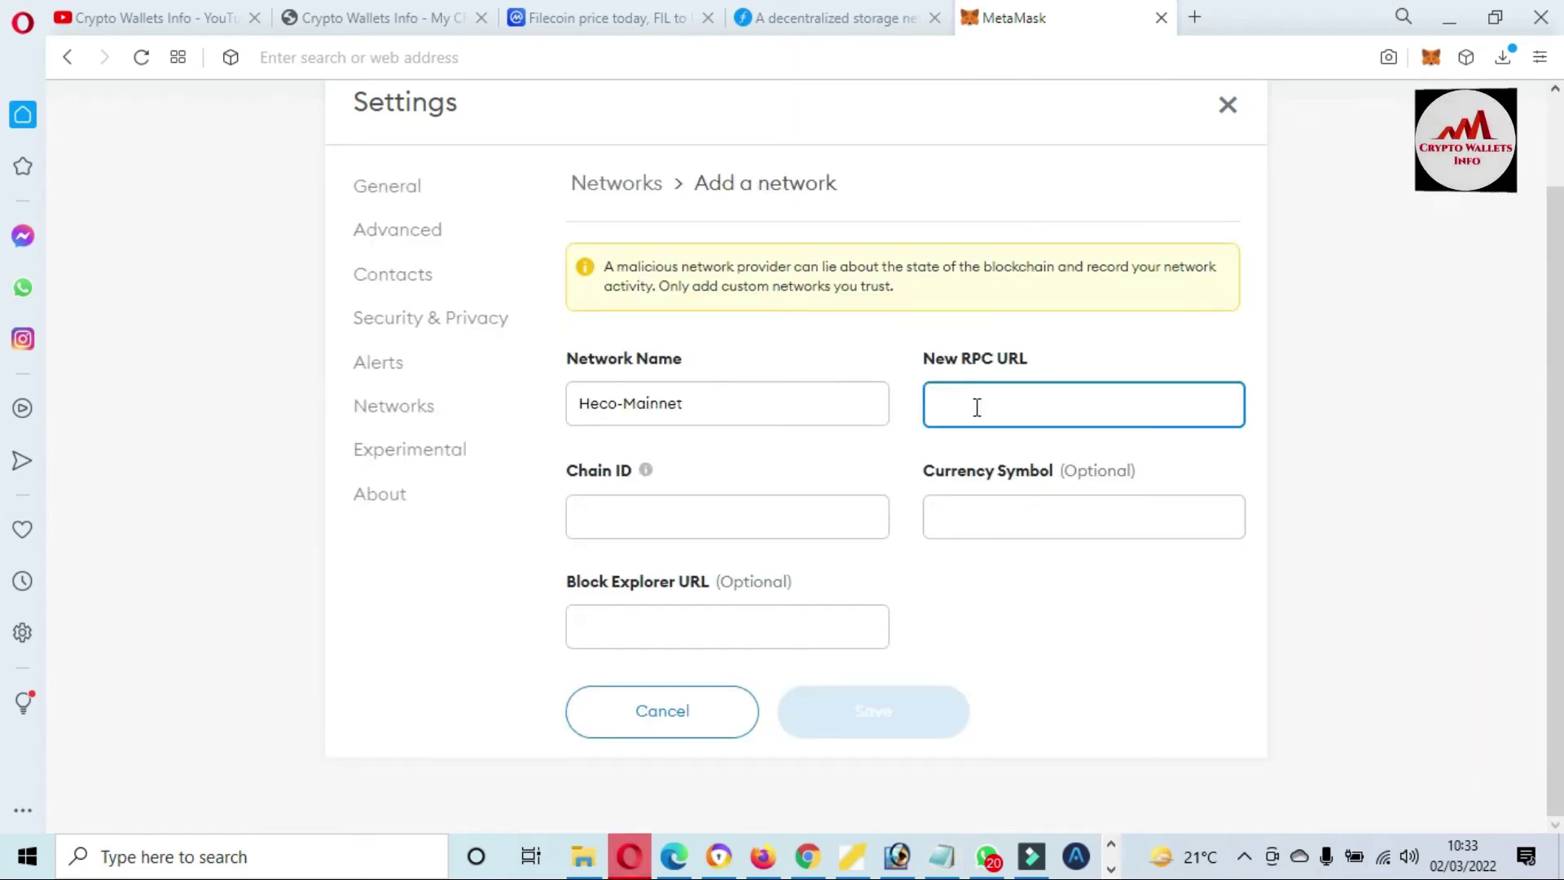
{"action": "type", "text": "https://http-mainnet-node.huobichain.com"}
Enter chain ID 128 and currency symbol HT copied from Notepad
{"action": "left_click", "coordinate": [764, 513]}
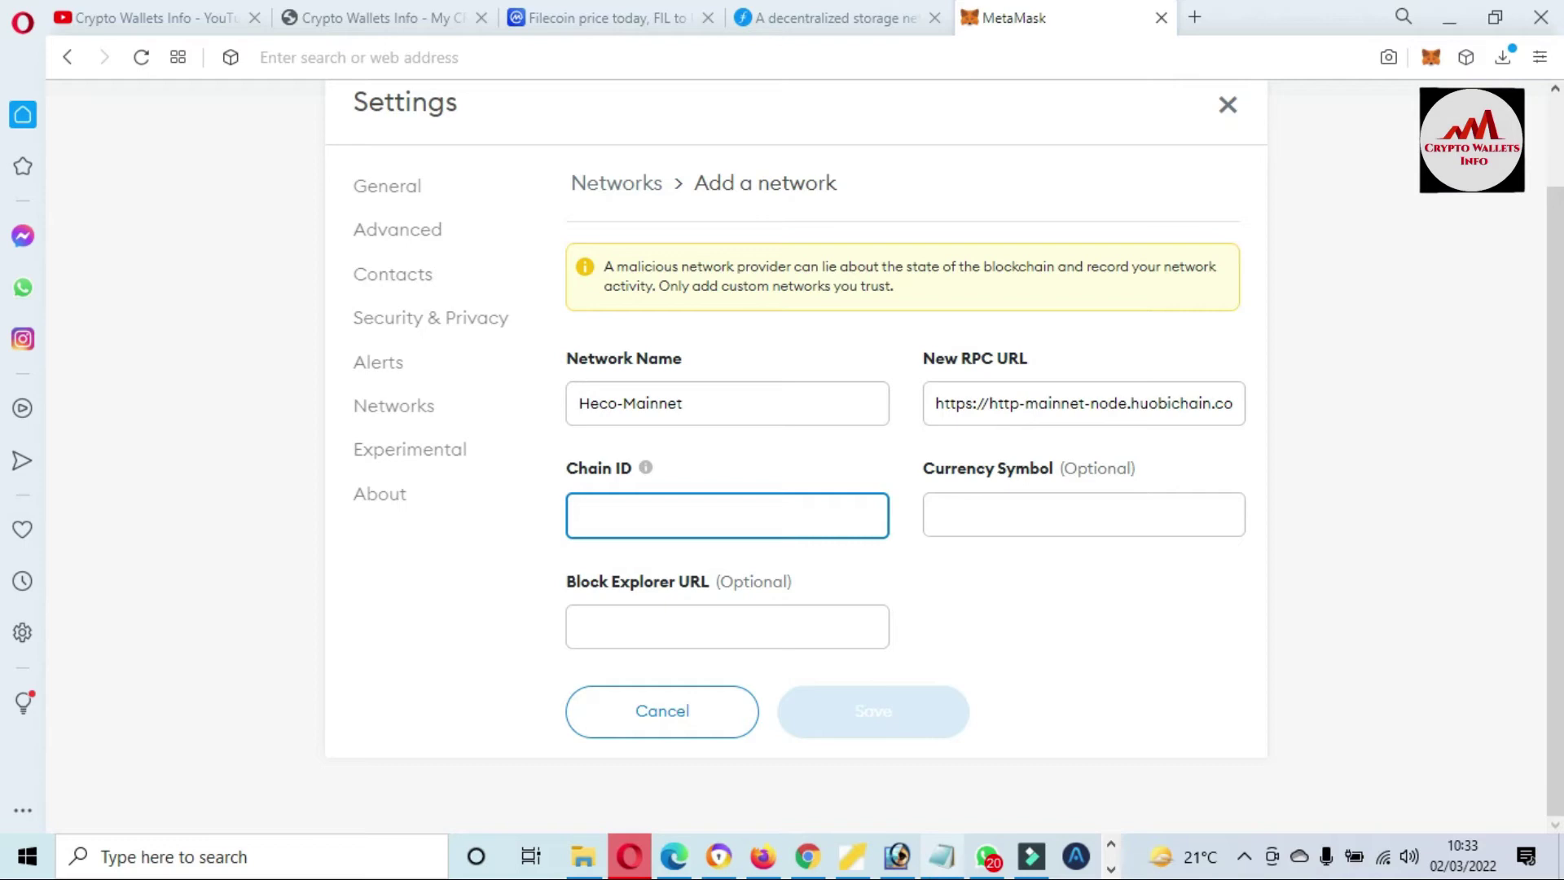
{"action": "left_click", "coordinate": [941, 855]}
{"action": "left_click", "coordinate": [385, 285]}
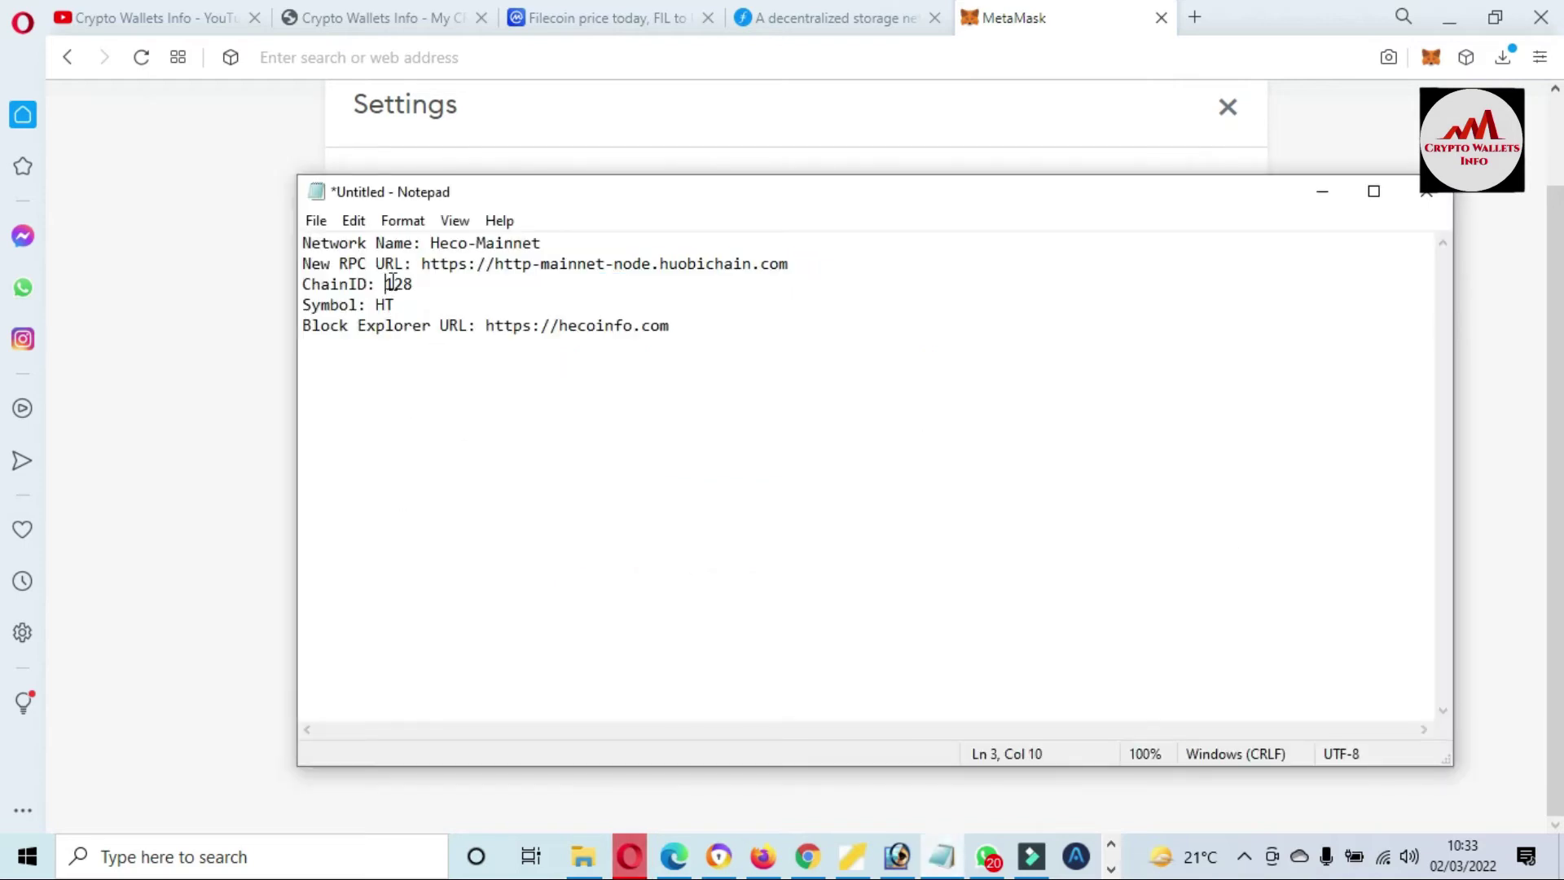
{"action": "left_click", "coordinate": [203, 351]}
{"action": "left_click", "coordinate": [741, 517]}
{"action": "type", "text": "128"}
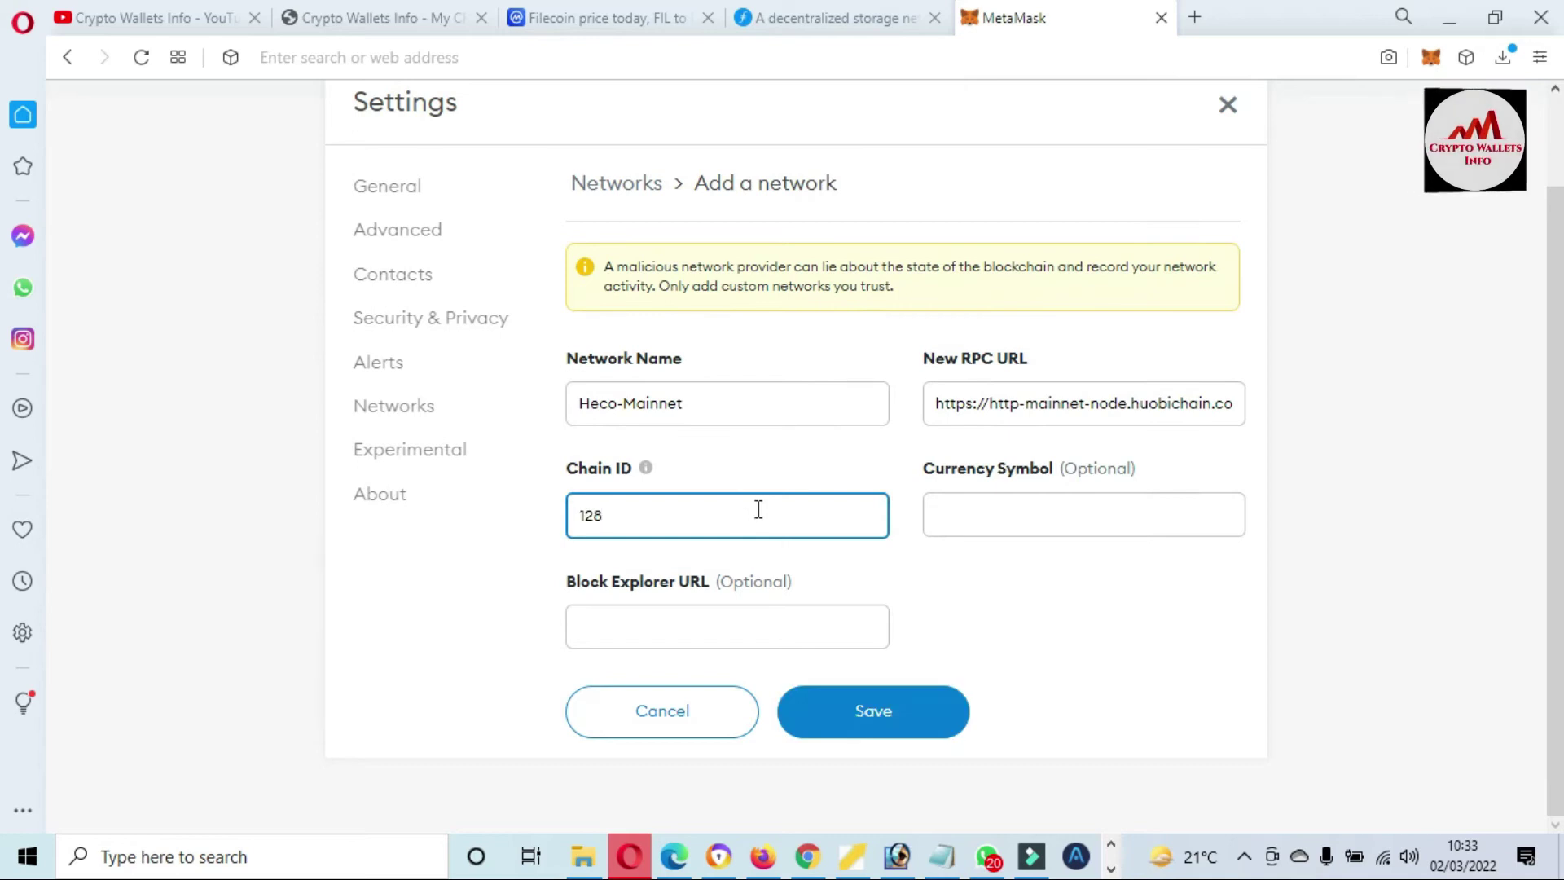
{"action": "left_click", "coordinate": [1018, 514]}
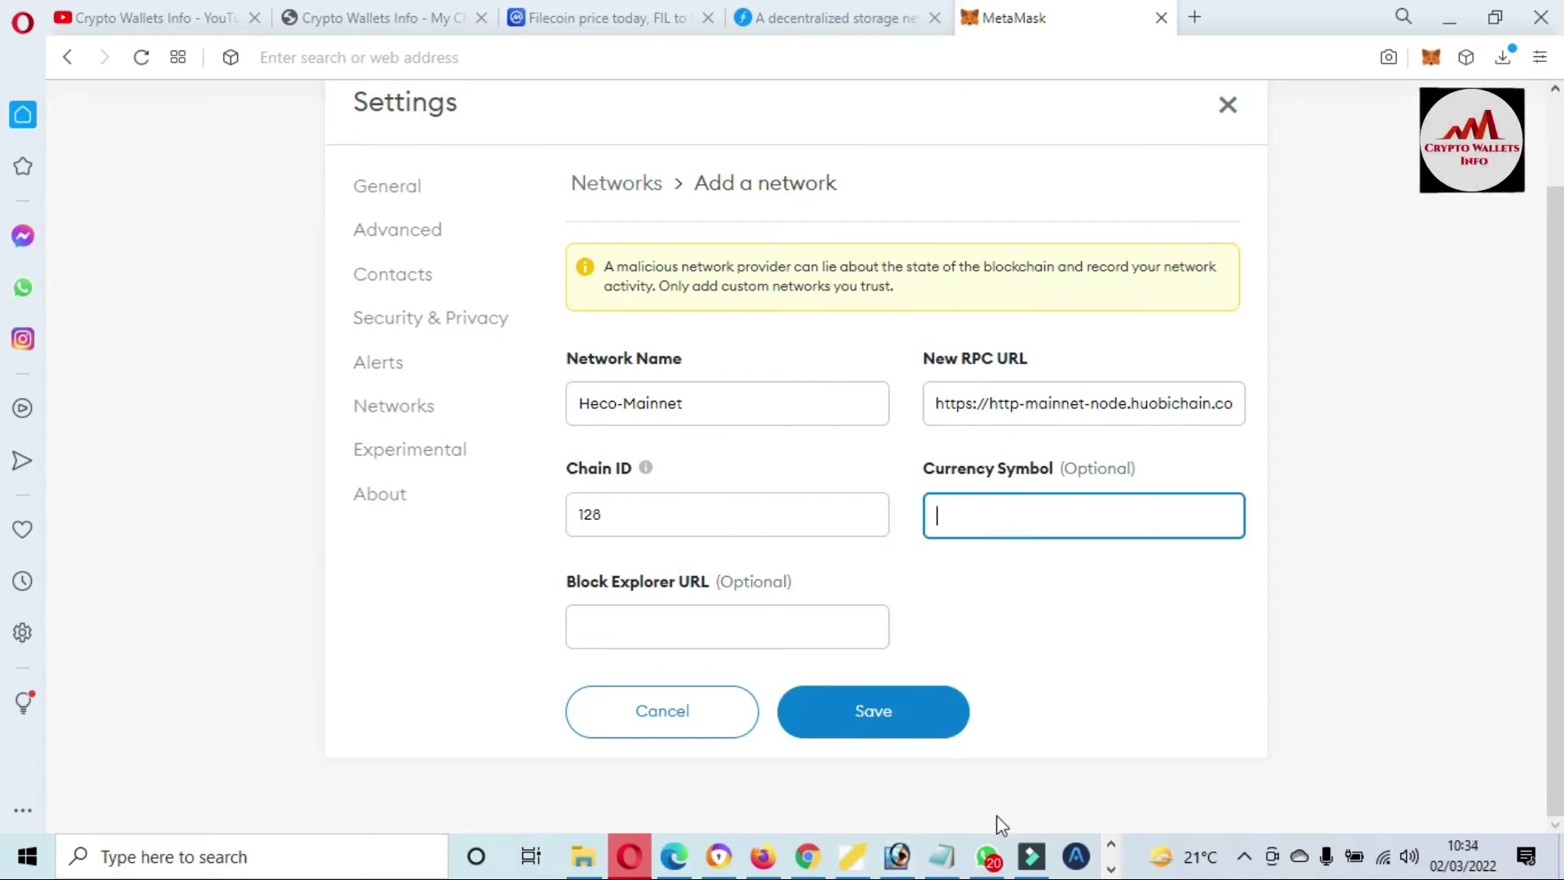
{"action": "left_click", "coordinate": [943, 857]}
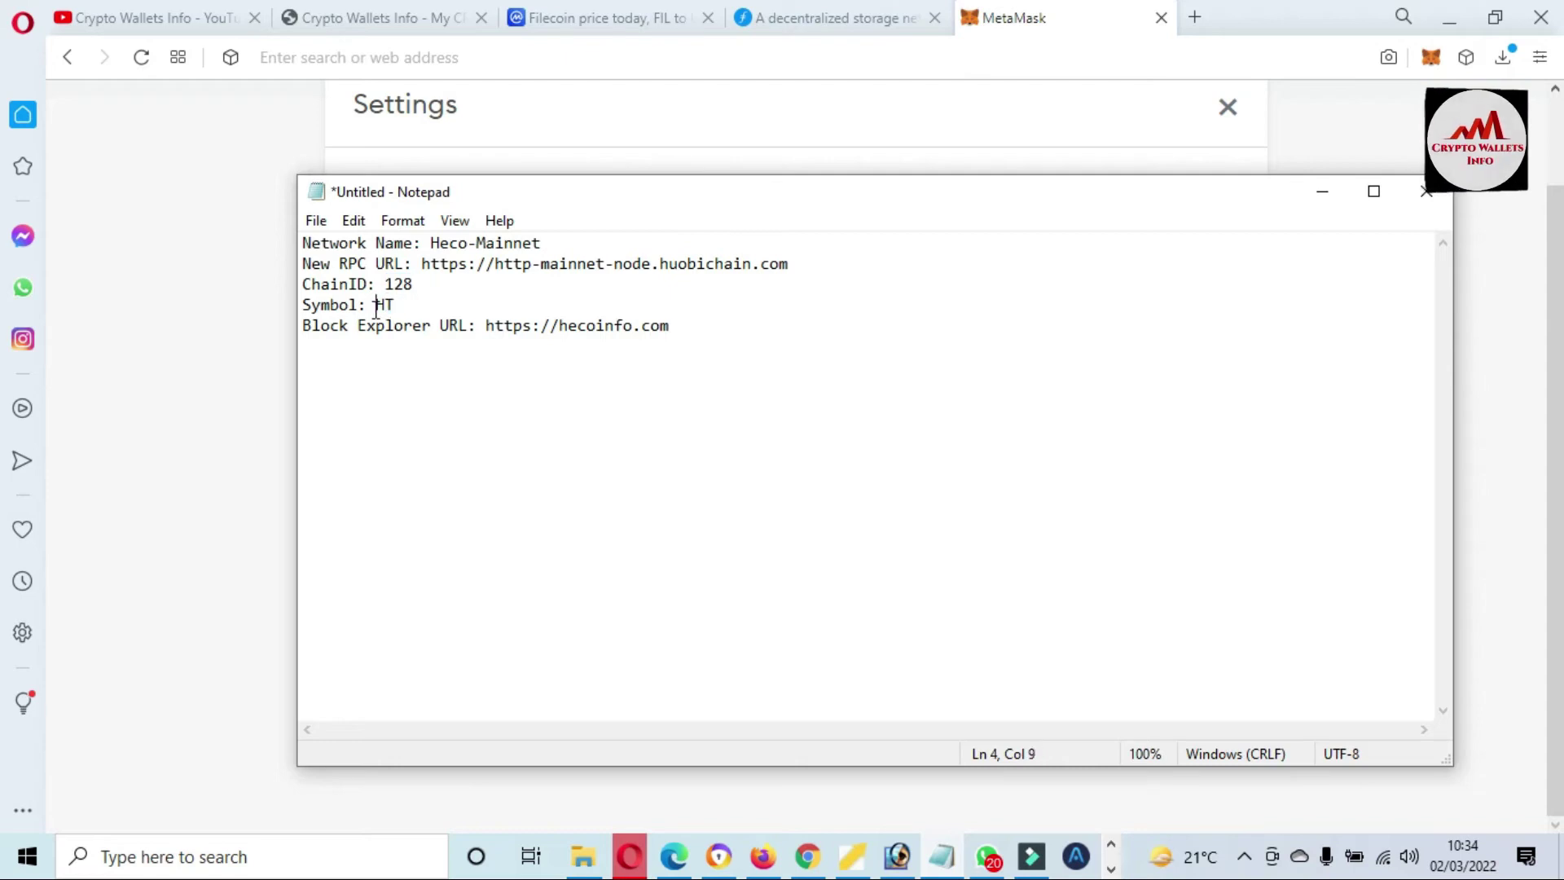
{"action": "triple_click", "coordinate": [377, 306]}
{"action": "left_click", "coordinate": [403, 305]}
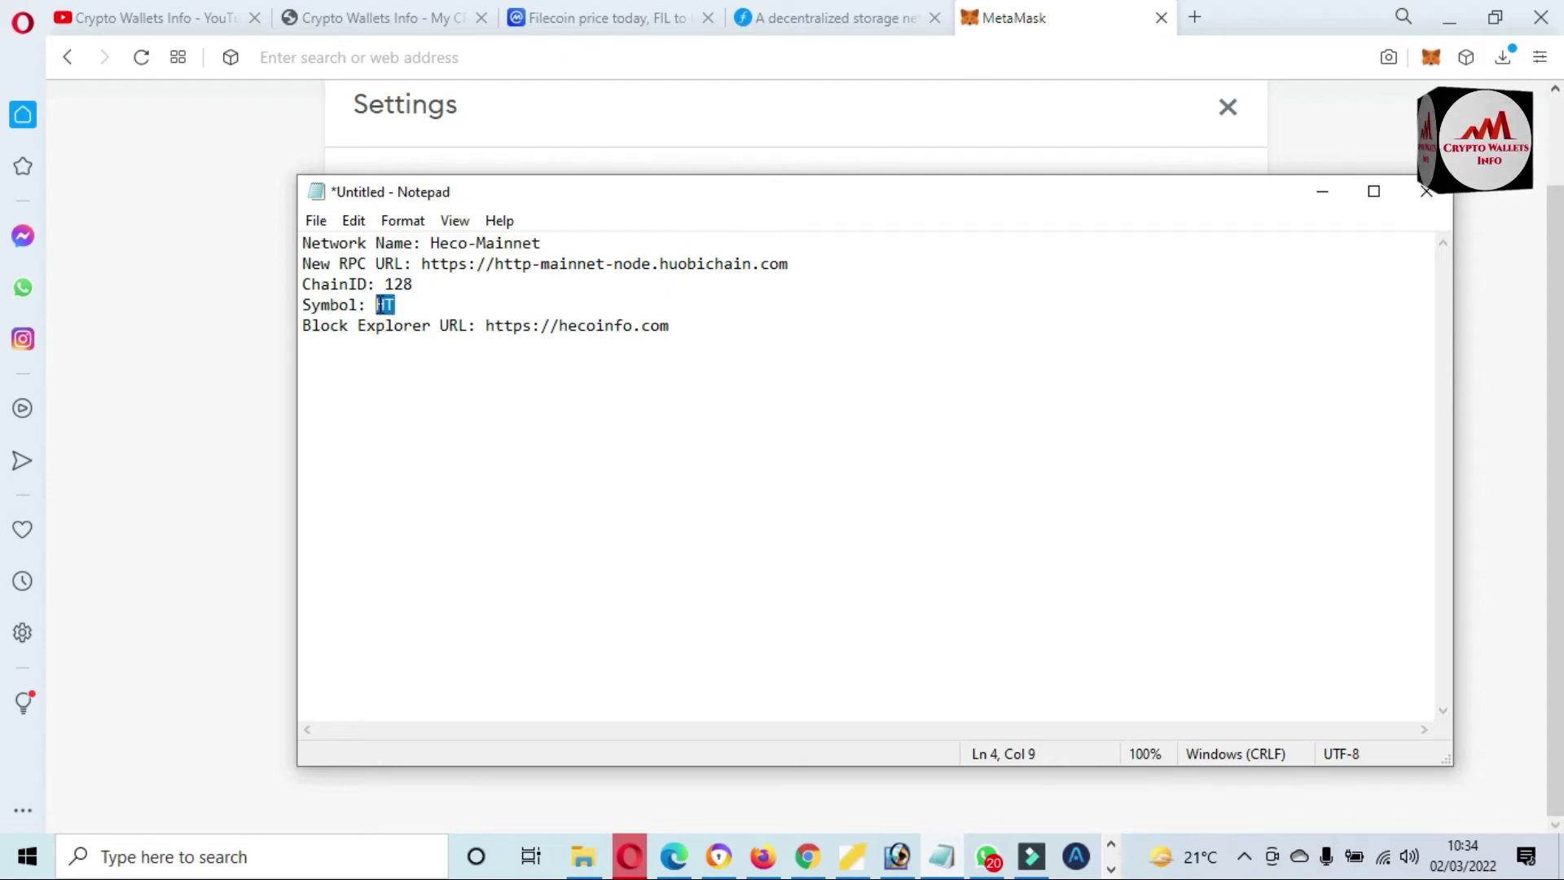
{"action": "left_click", "coordinate": [244, 383]}
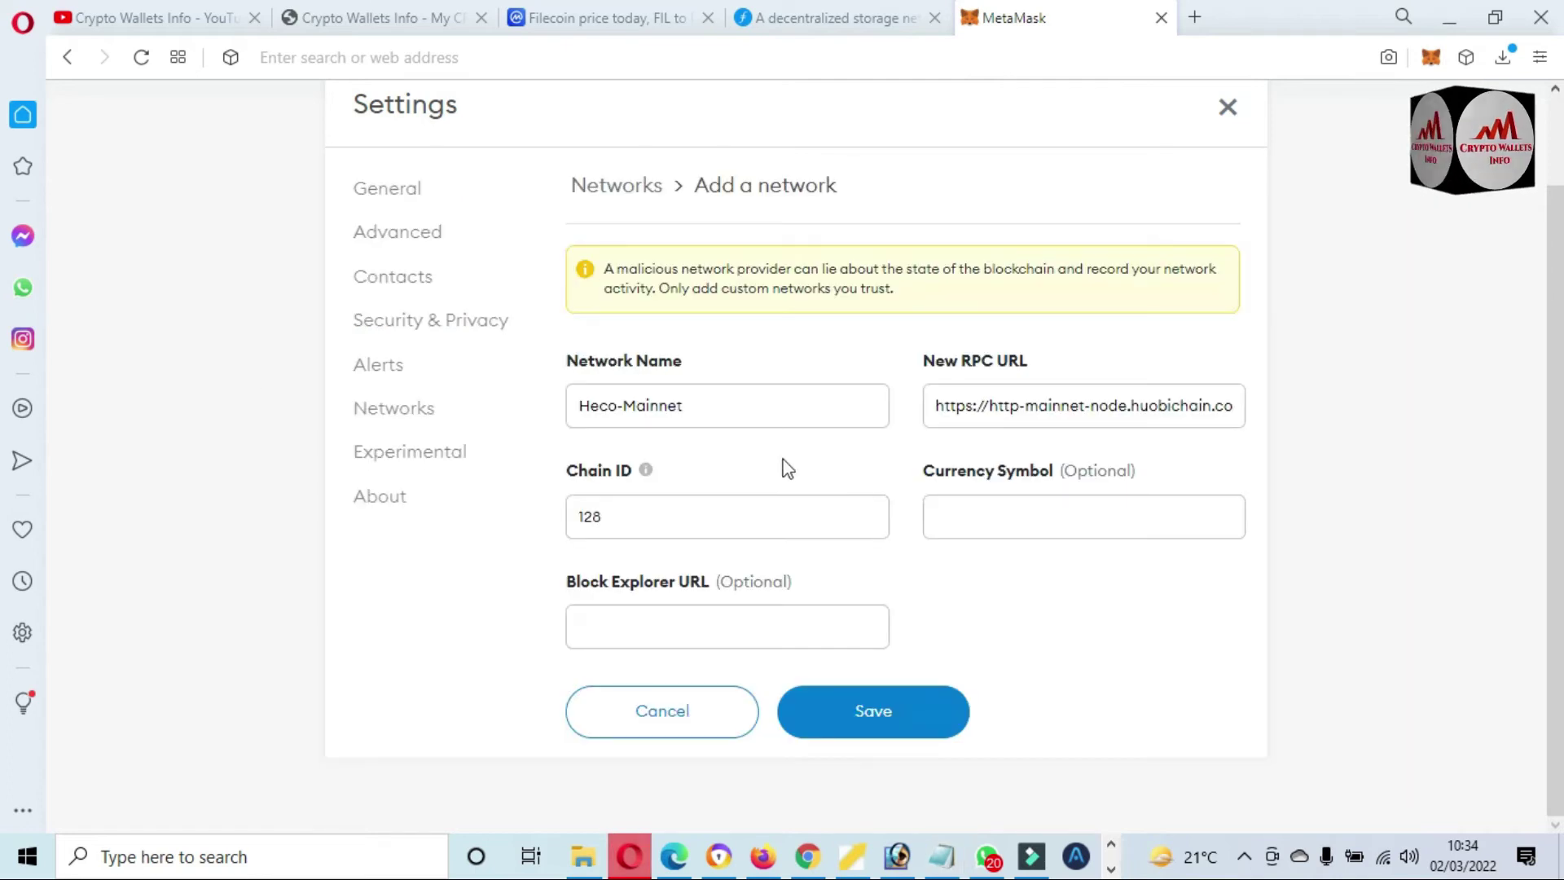
{"action": "left_click", "coordinate": [980, 514]}
{"action": "type", "text": "HT"}
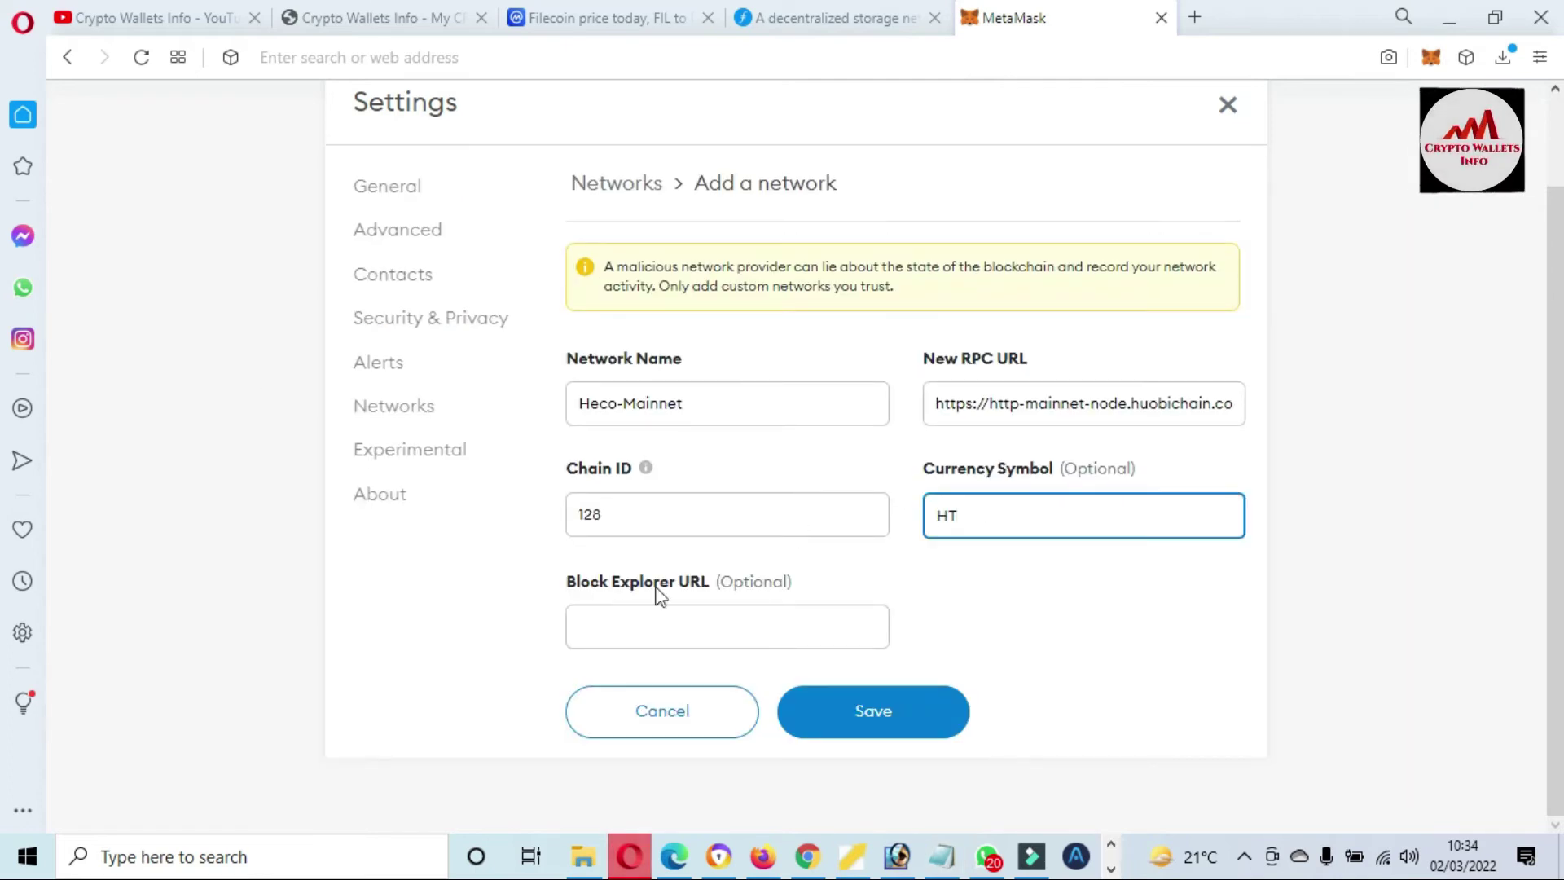
Paste the hecoinfo block explorer URL and save the Heco-Mainnet network
{"action": "left_click", "coordinate": [585, 619]}
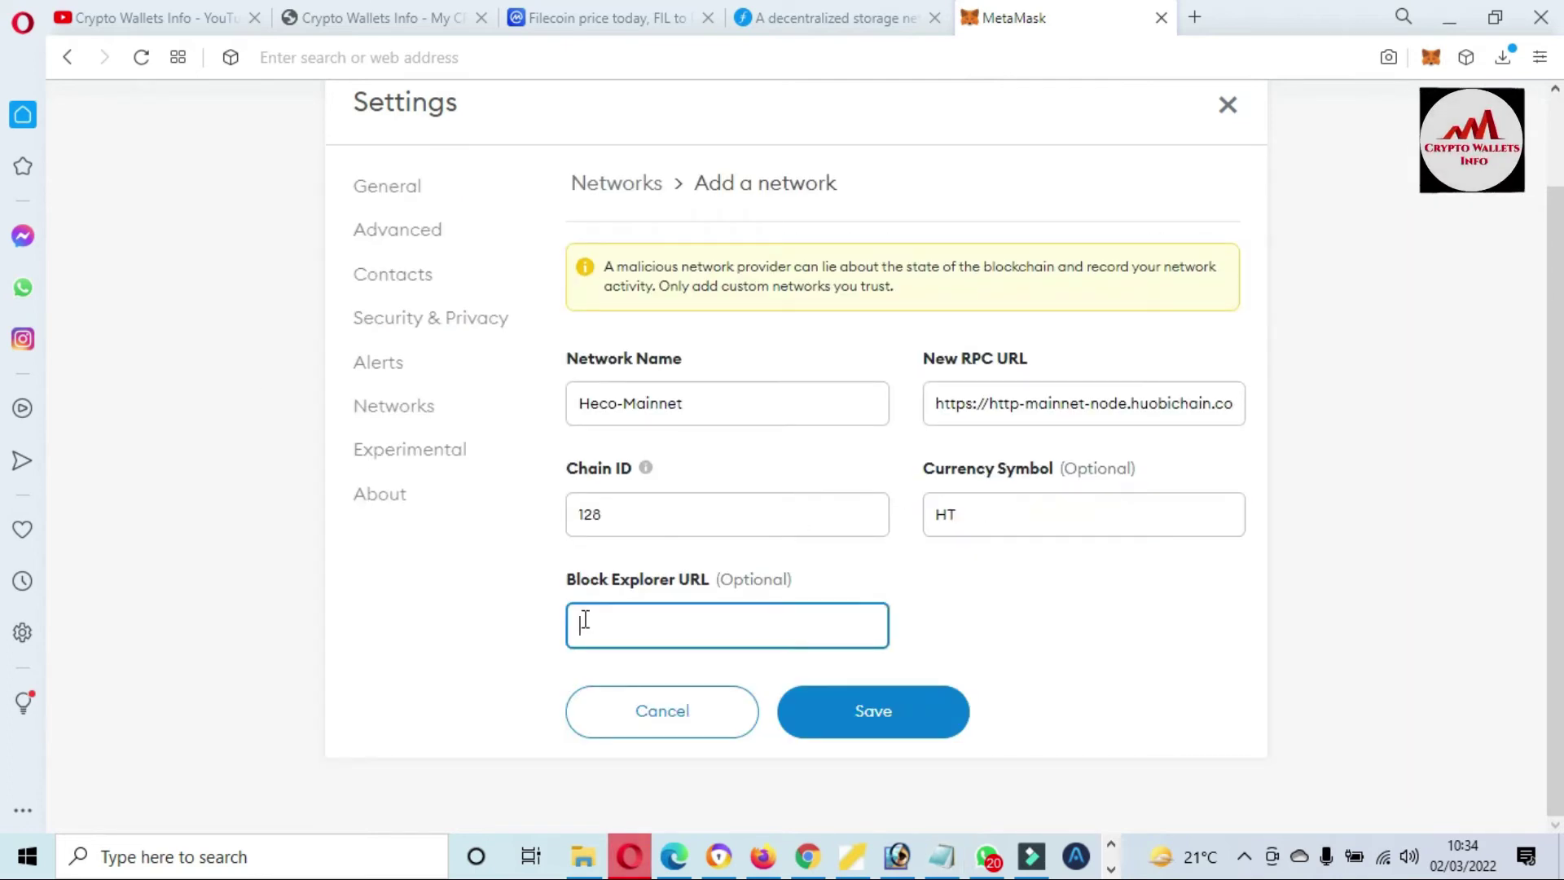
{"action": "left_click", "coordinate": [941, 855]}
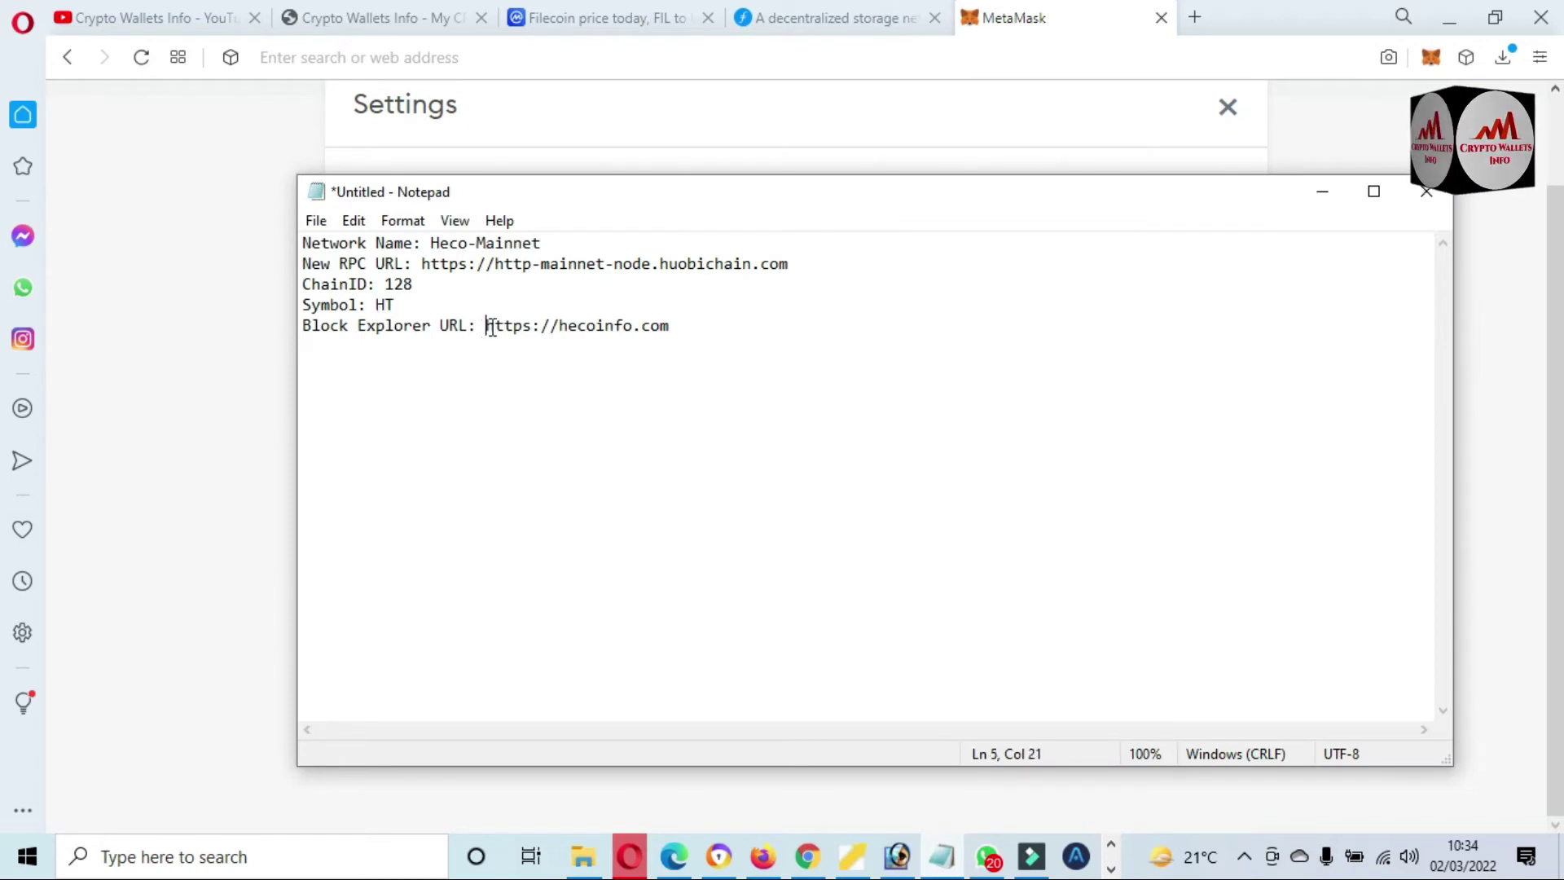
{"action": "left_click_drag", "start_coordinate": [488, 325], "coordinate": [668, 329]}
{"action": "key", "text": "ctrl+c"}
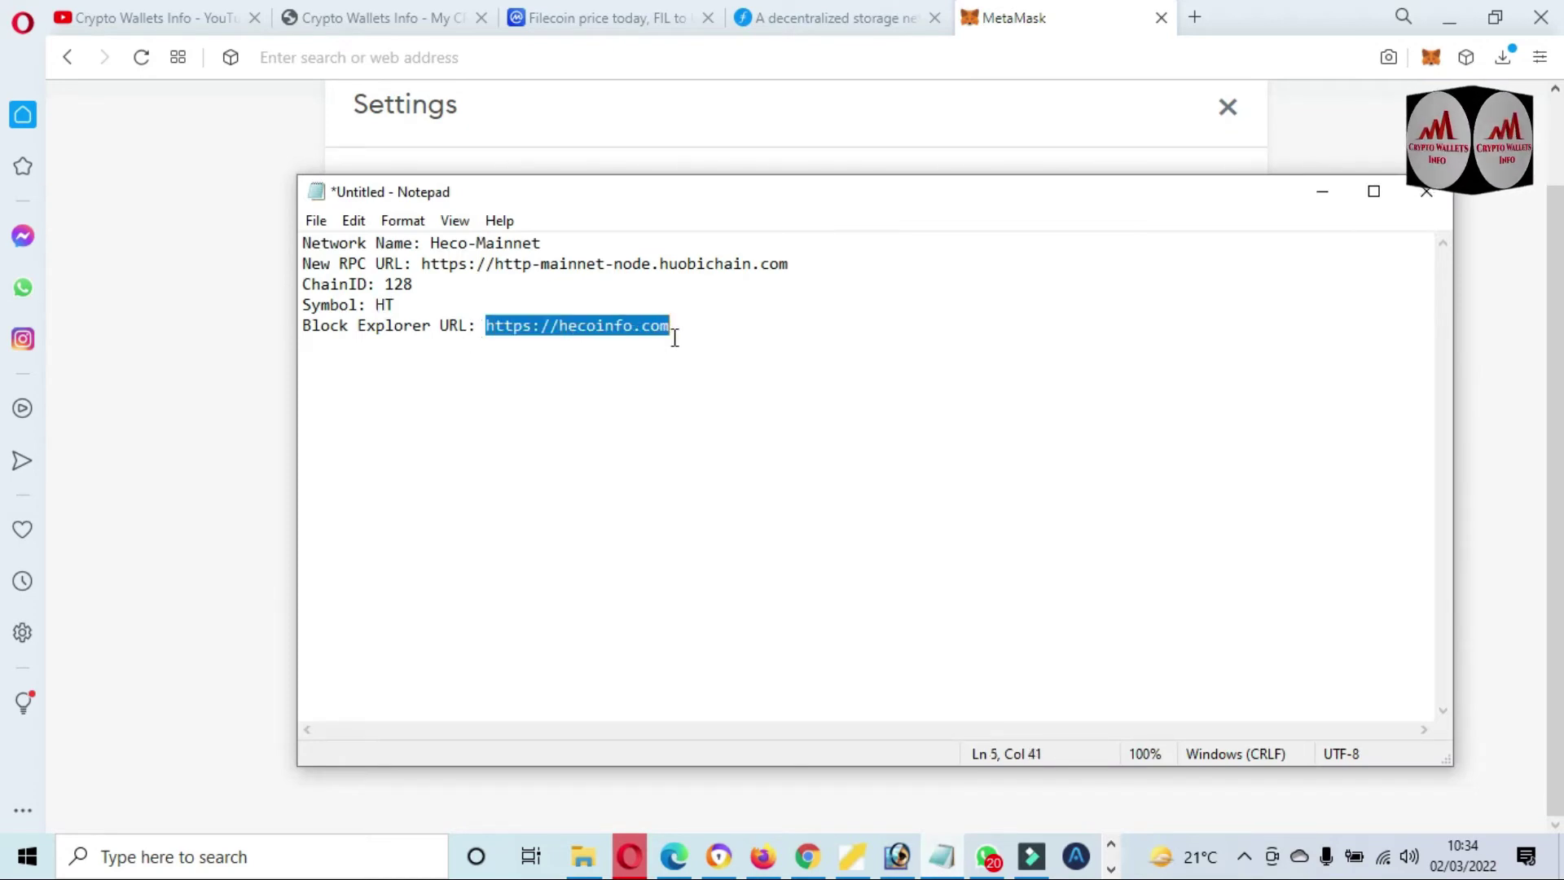
{"action": "left_click", "coordinate": [273, 479]}
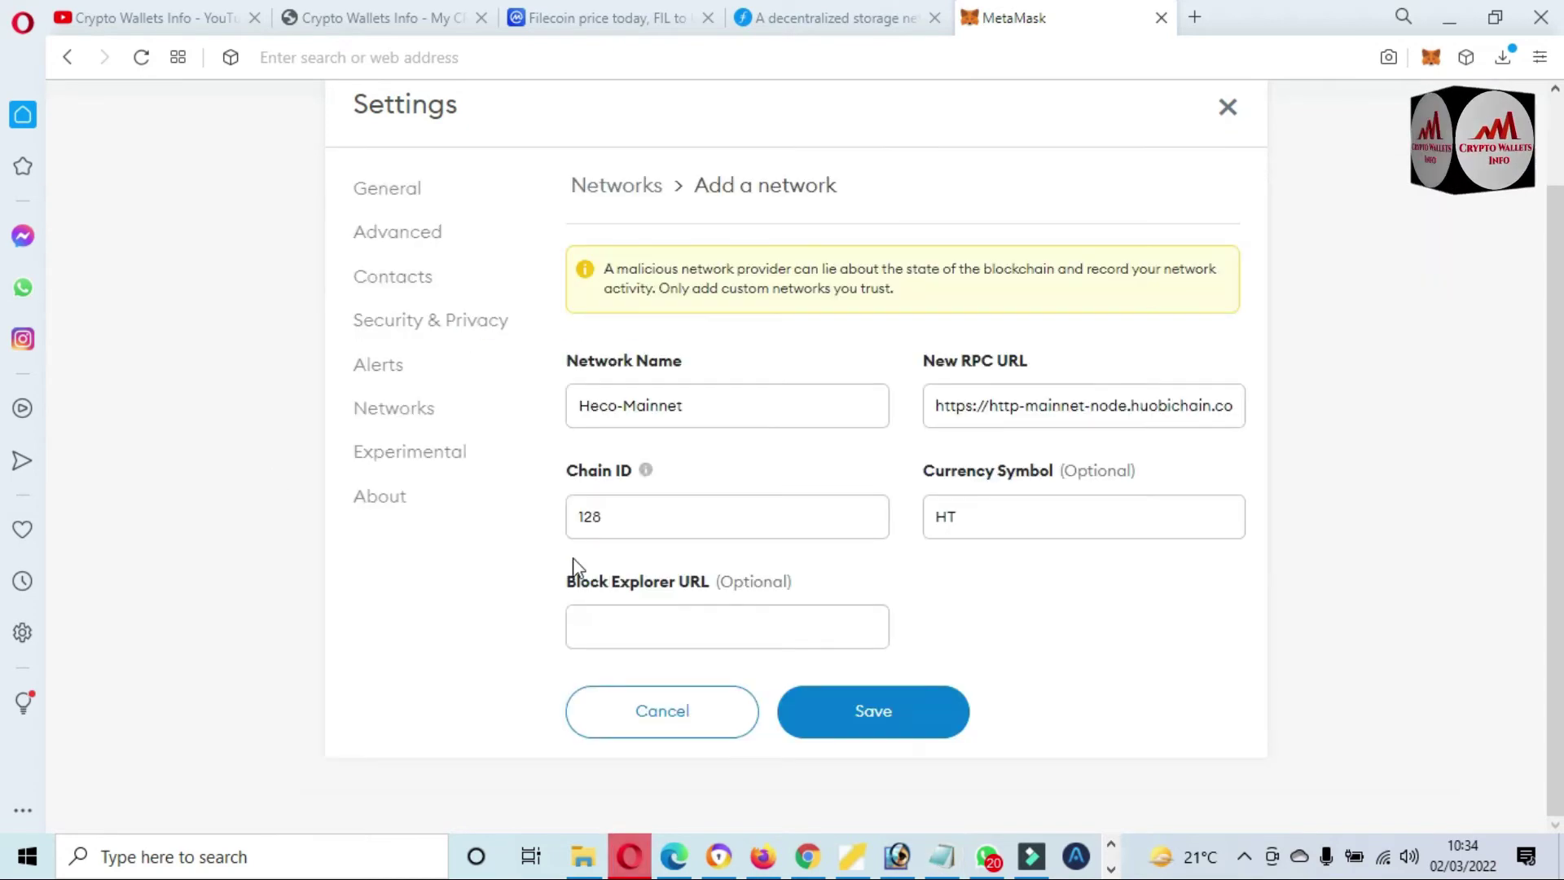
{"action": "left_click", "coordinate": [681, 629]}
{"action": "key", "text": "ctrl+v"}
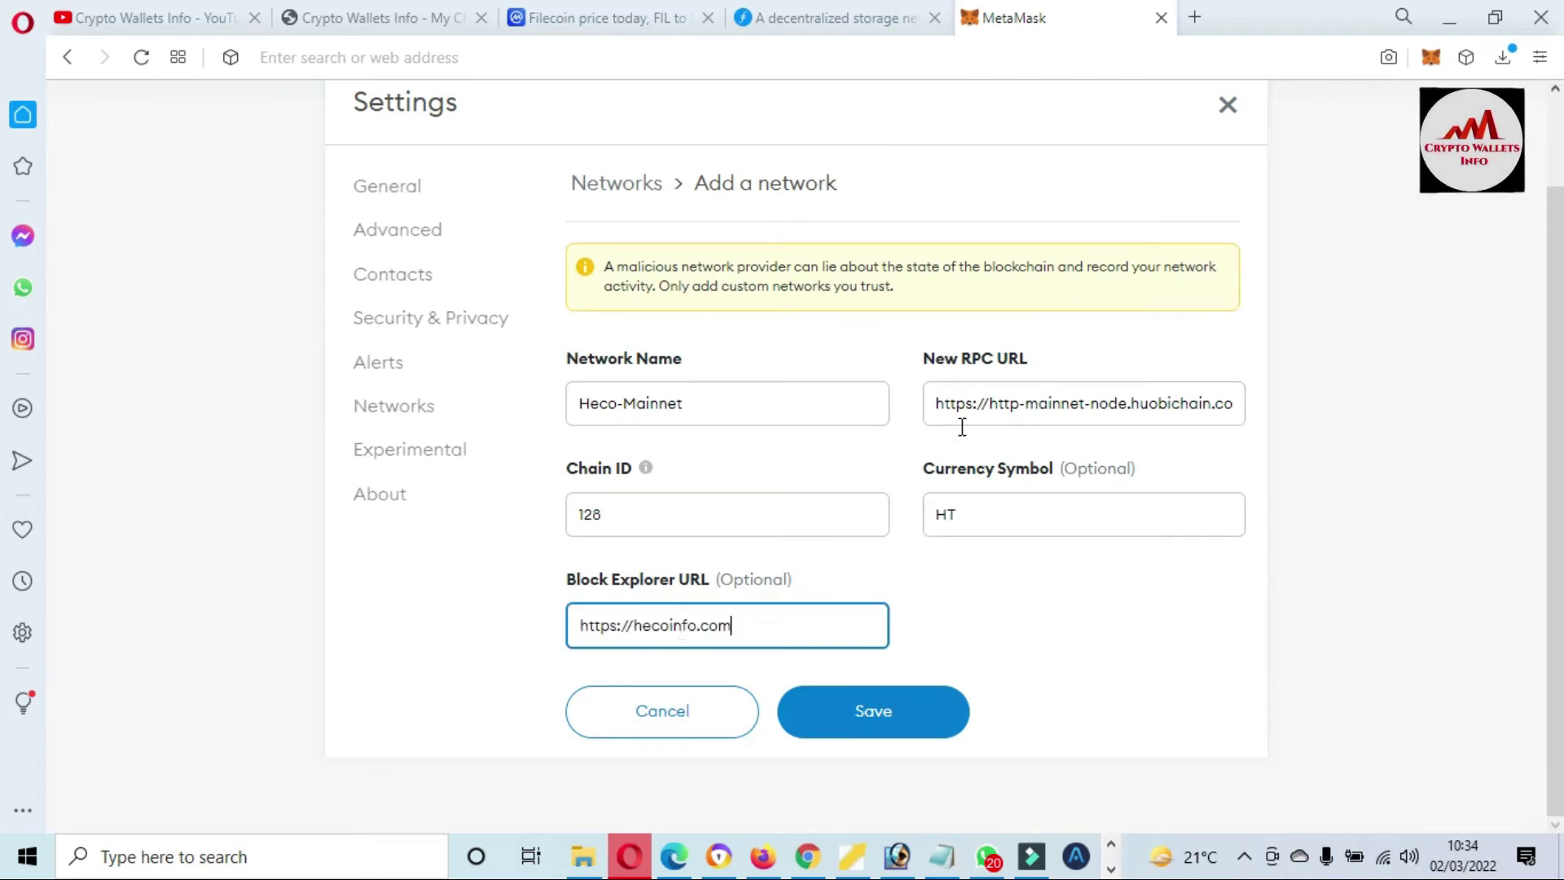
{"action": "left_click", "coordinate": [922, 715]}
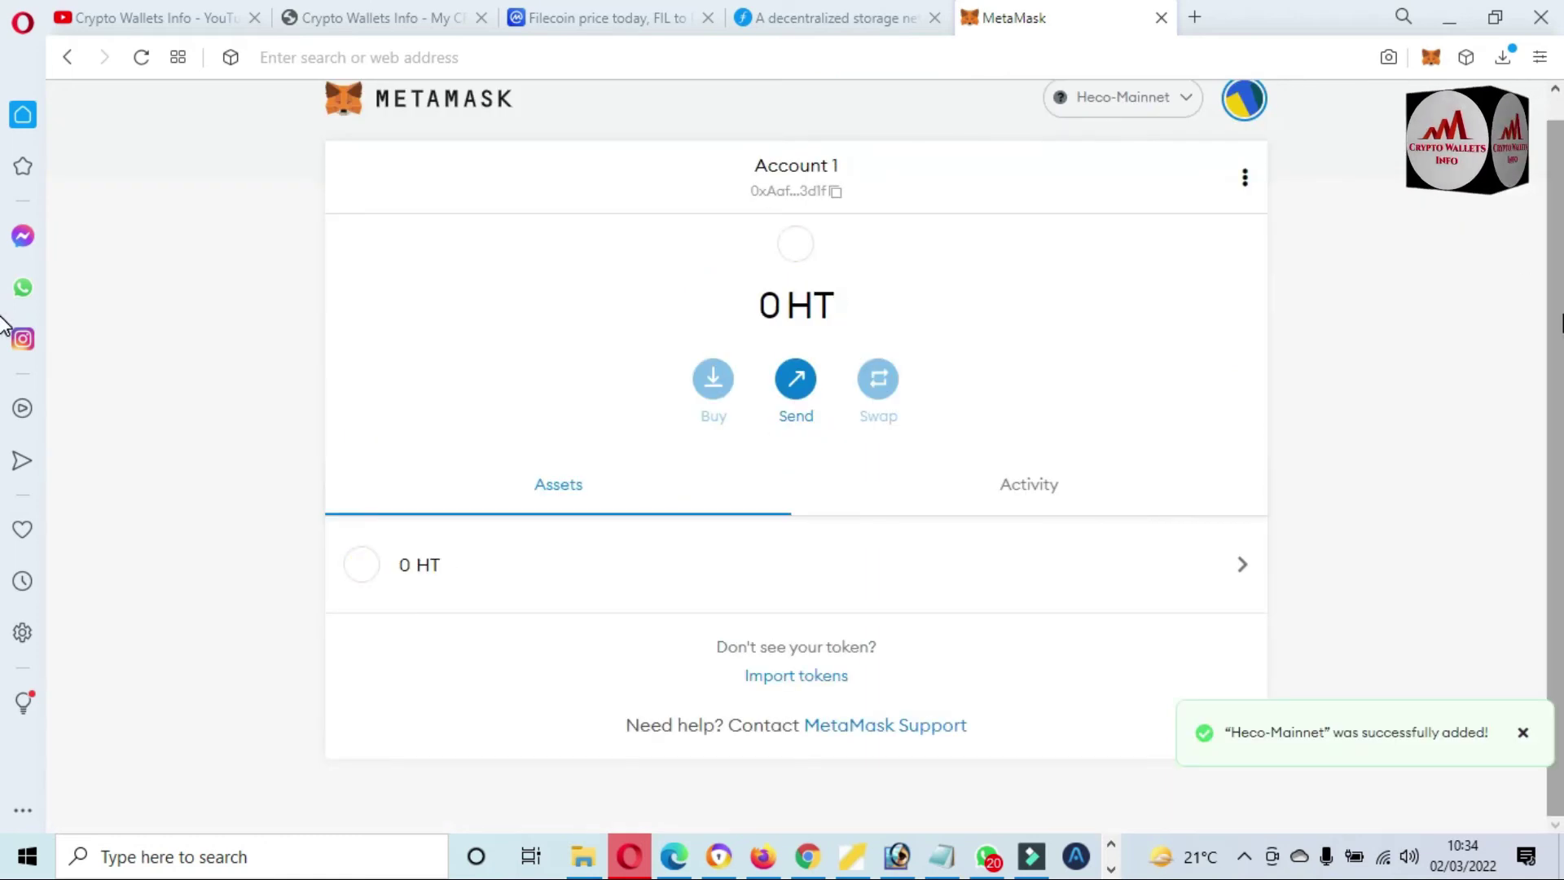
Open MetaMask's Import tokens form, then go back to Filecoin's CoinMarketCap page
{"action": "left_click", "coordinate": [1193, 130]}
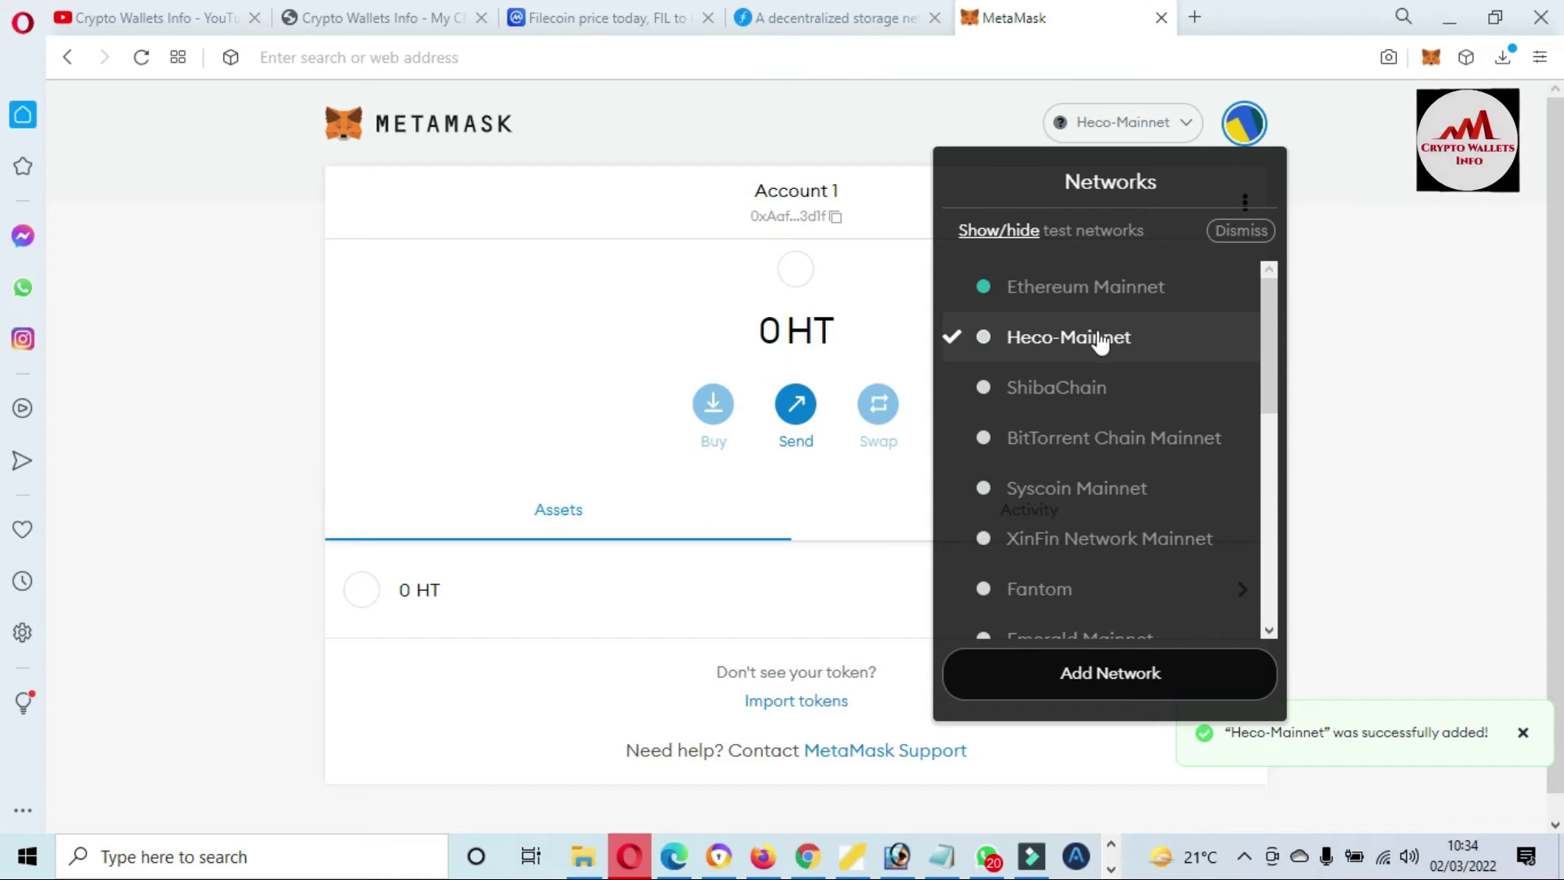
{"action": "left_click", "coordinate": [1477, 332]}
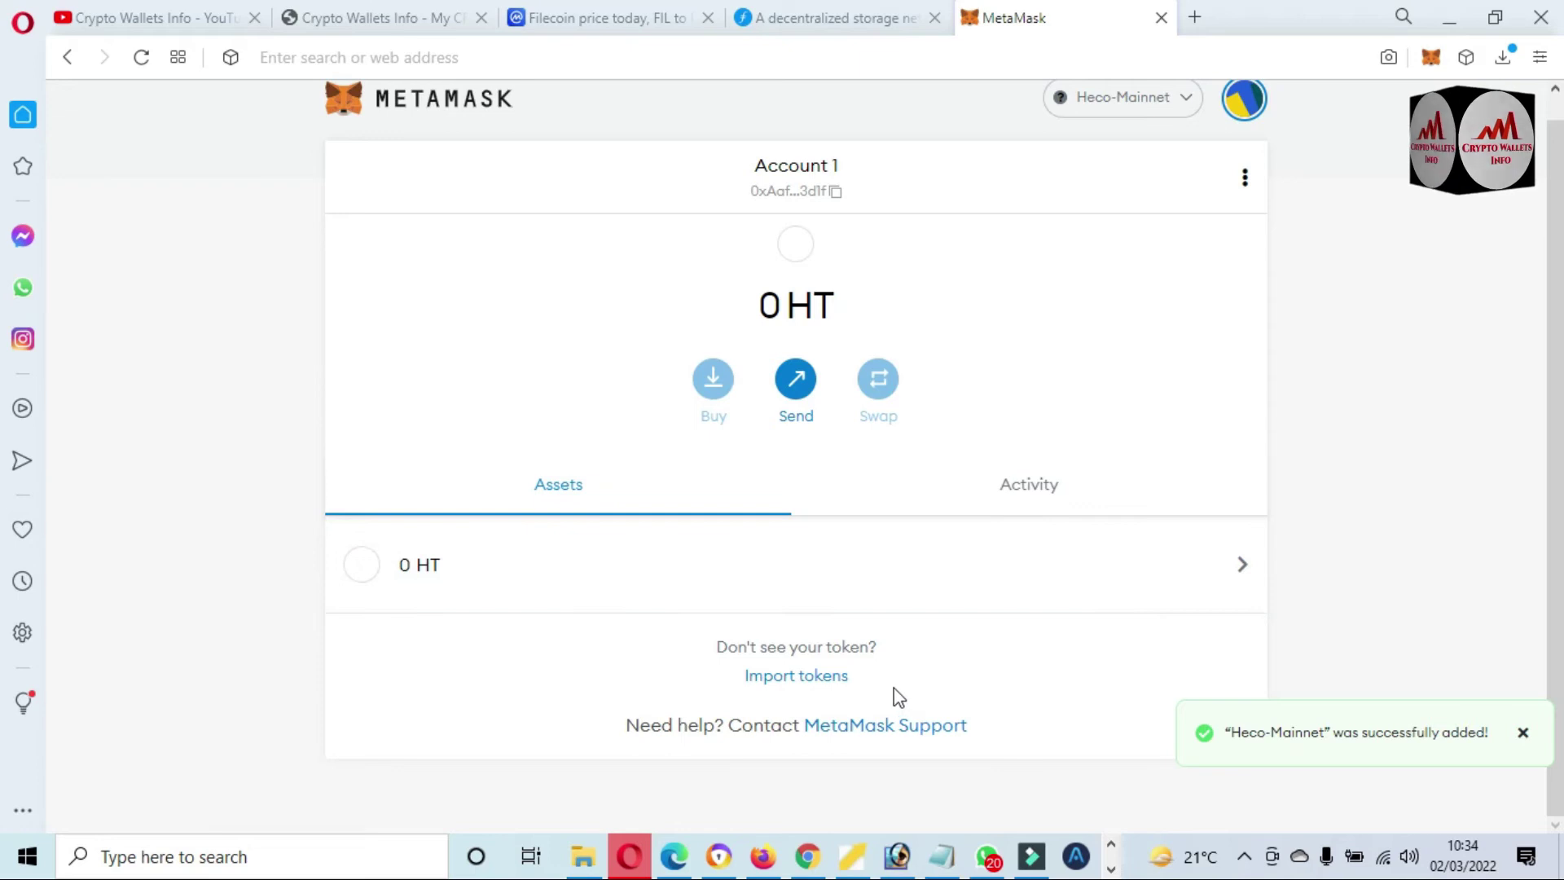
{"action": "left_click_drag", "start_coordinate": [868, 677], "coordinate": [741, 694]}
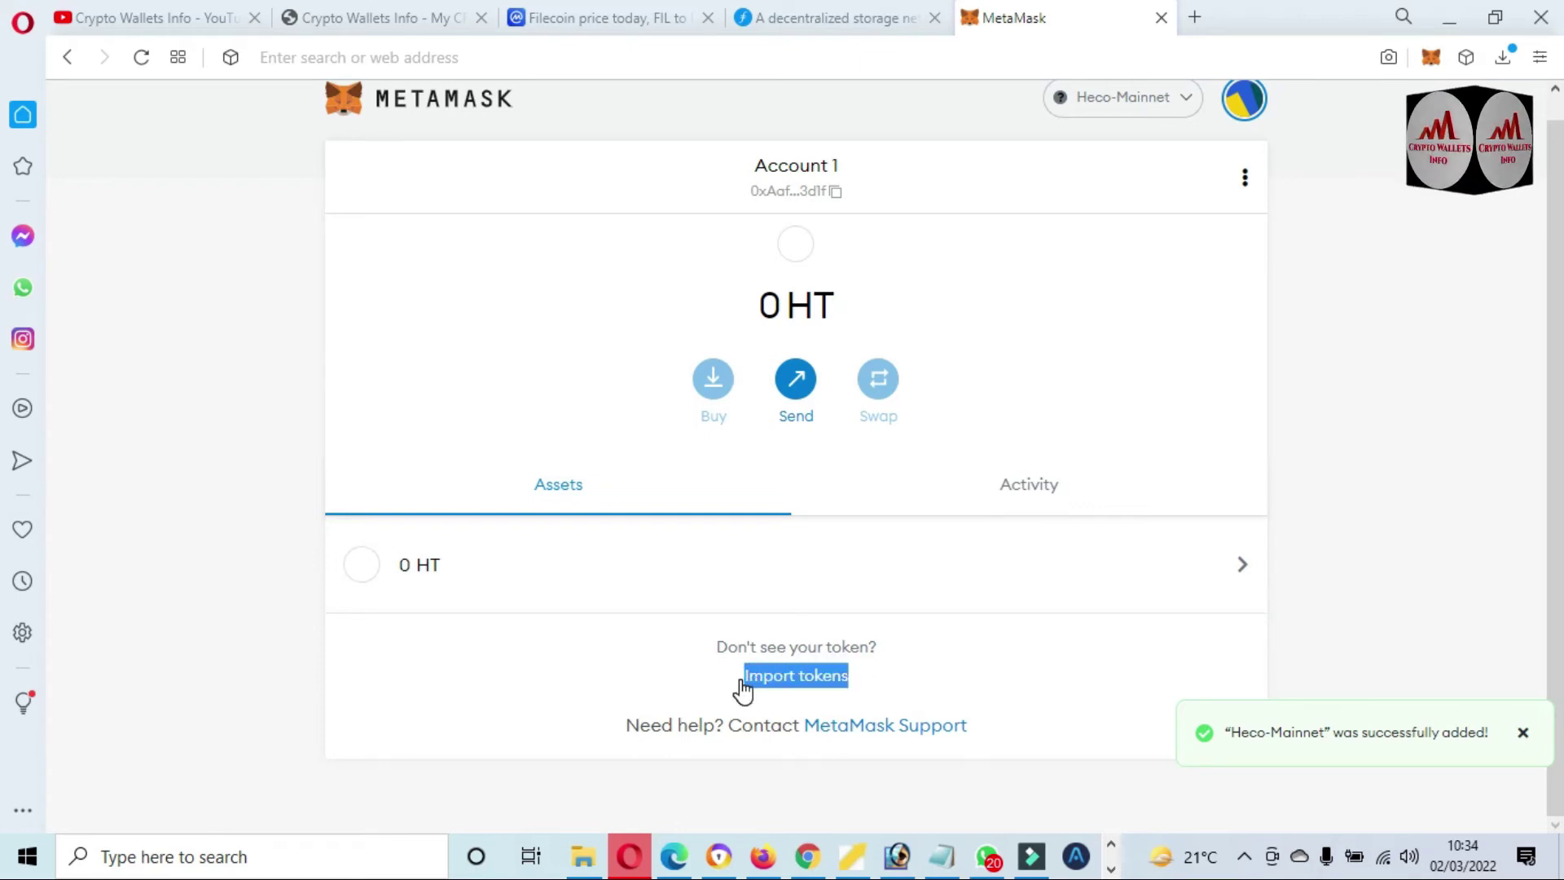
{"action": "left_click", "coordinate": [796, 678]}
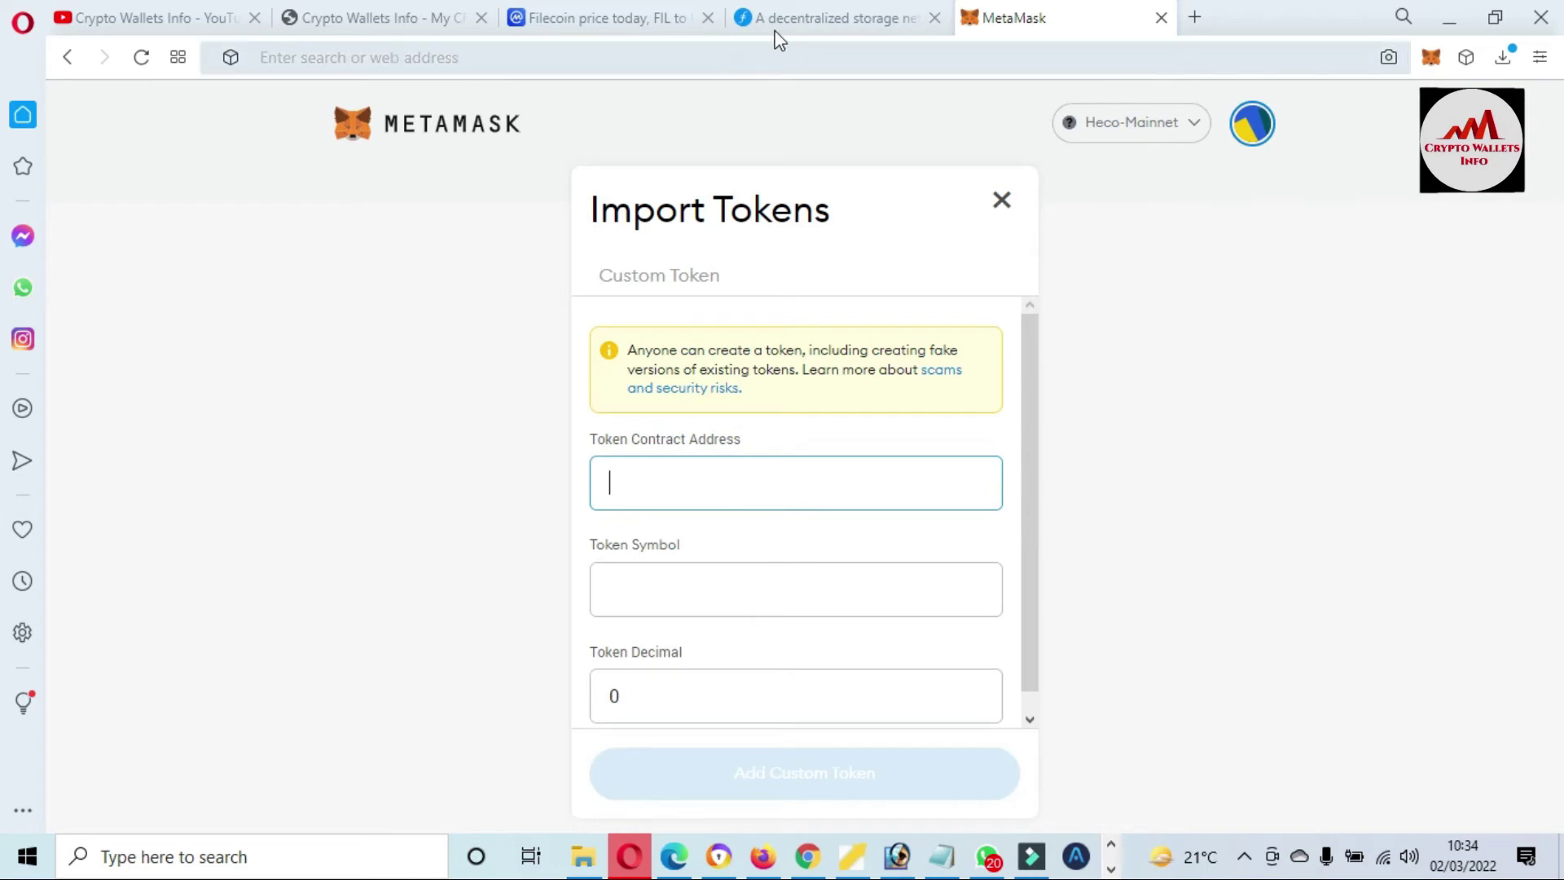
{"action": "left_click", "coordinate": [631, 15]}
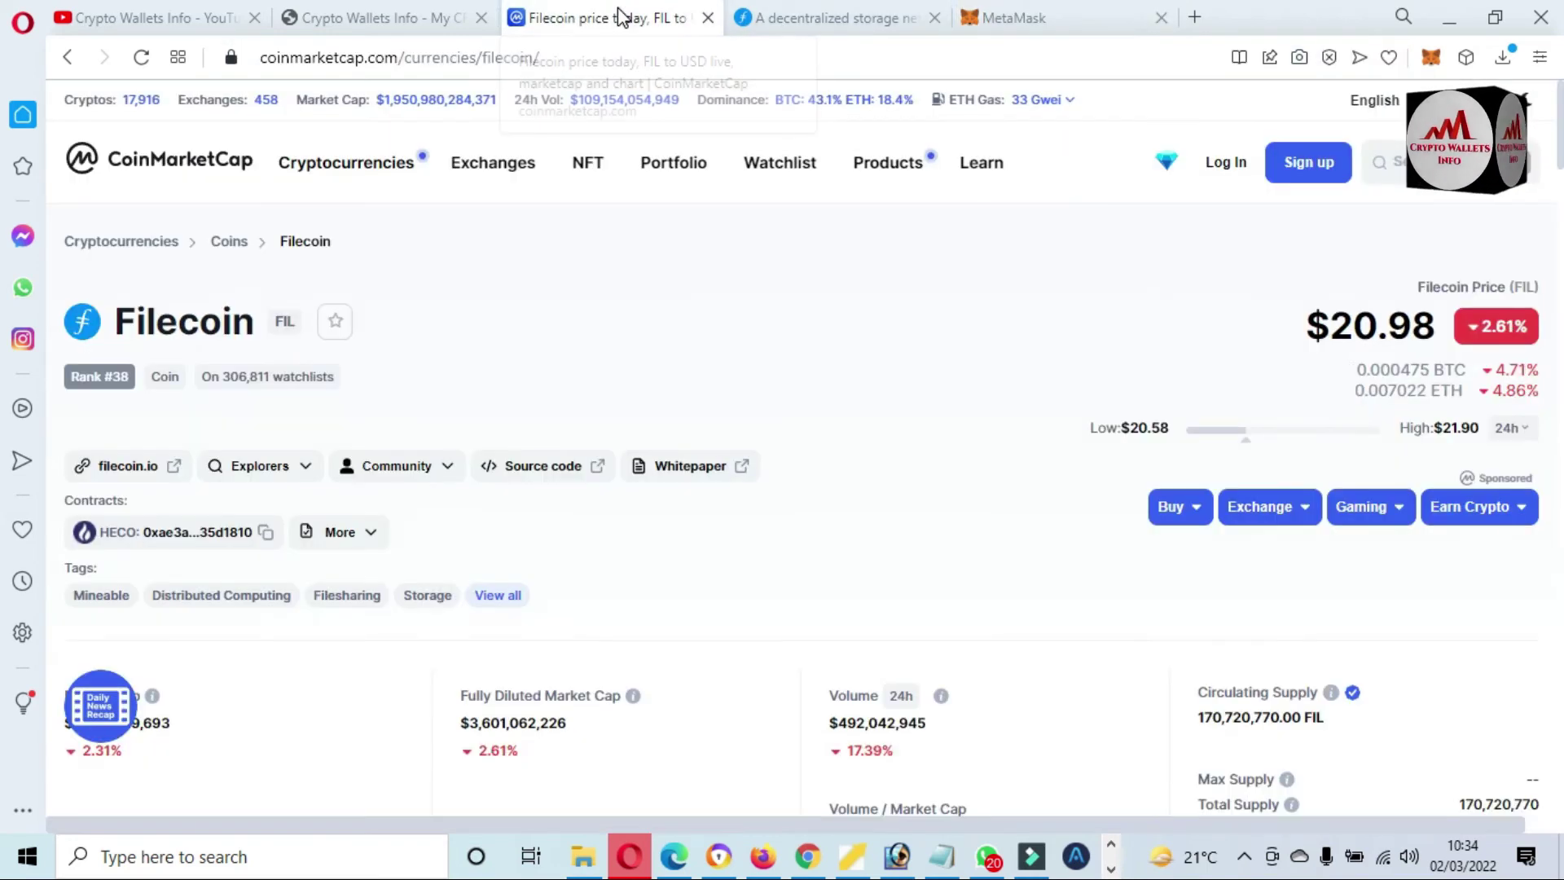
Open Filecoin's HECO contract on HecoInfo and copy the HFIL contract address
{"action": "left_click", "coordinate": [192, 544]}
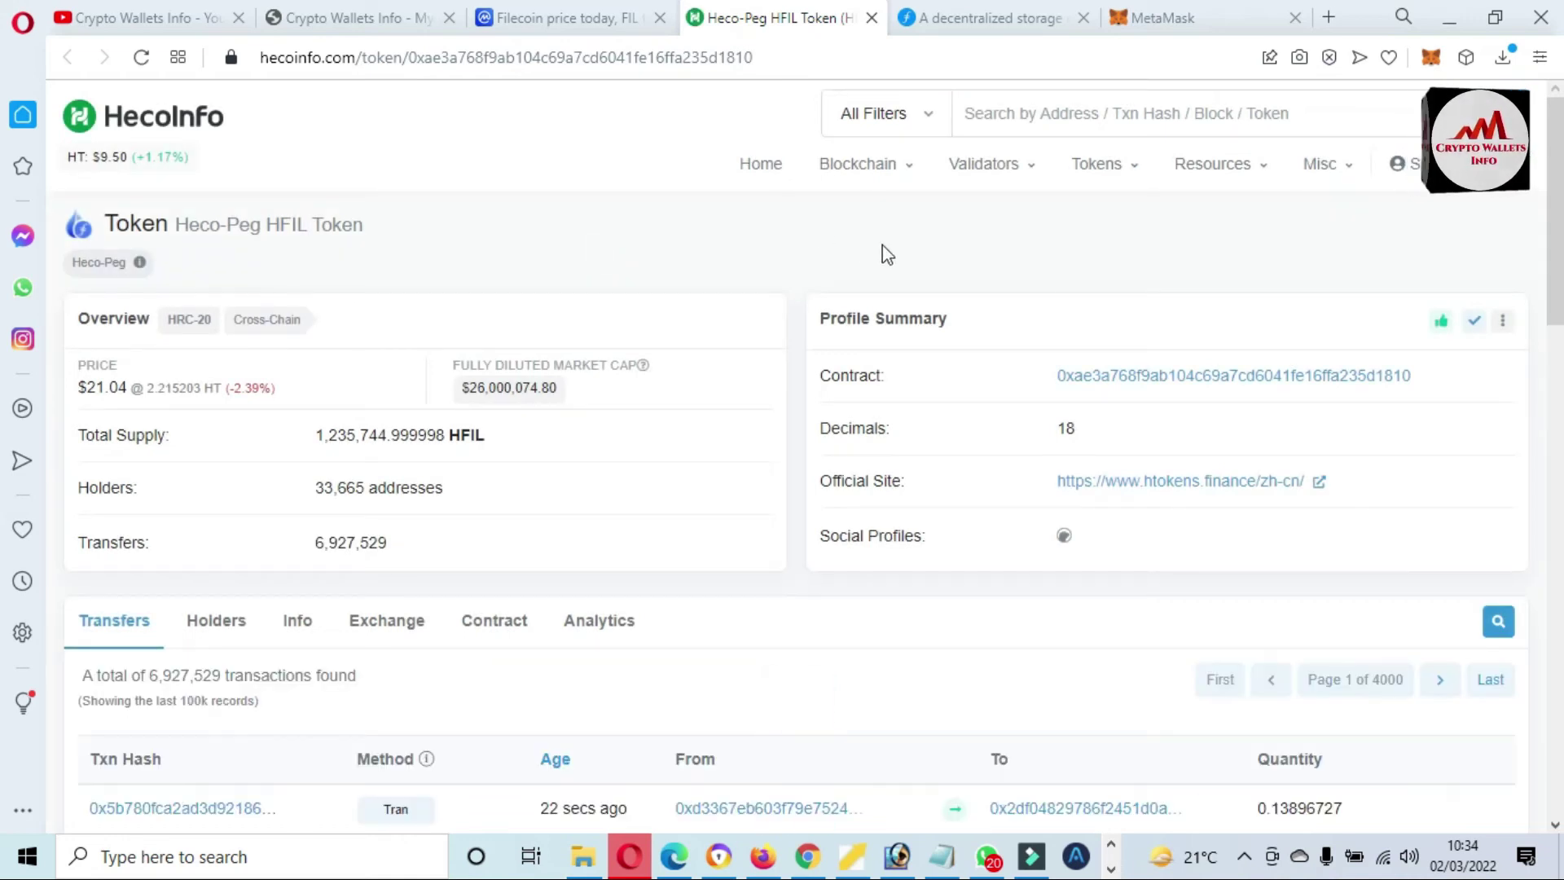
{"action": "left_click", "coordinate": [1432, 376]}
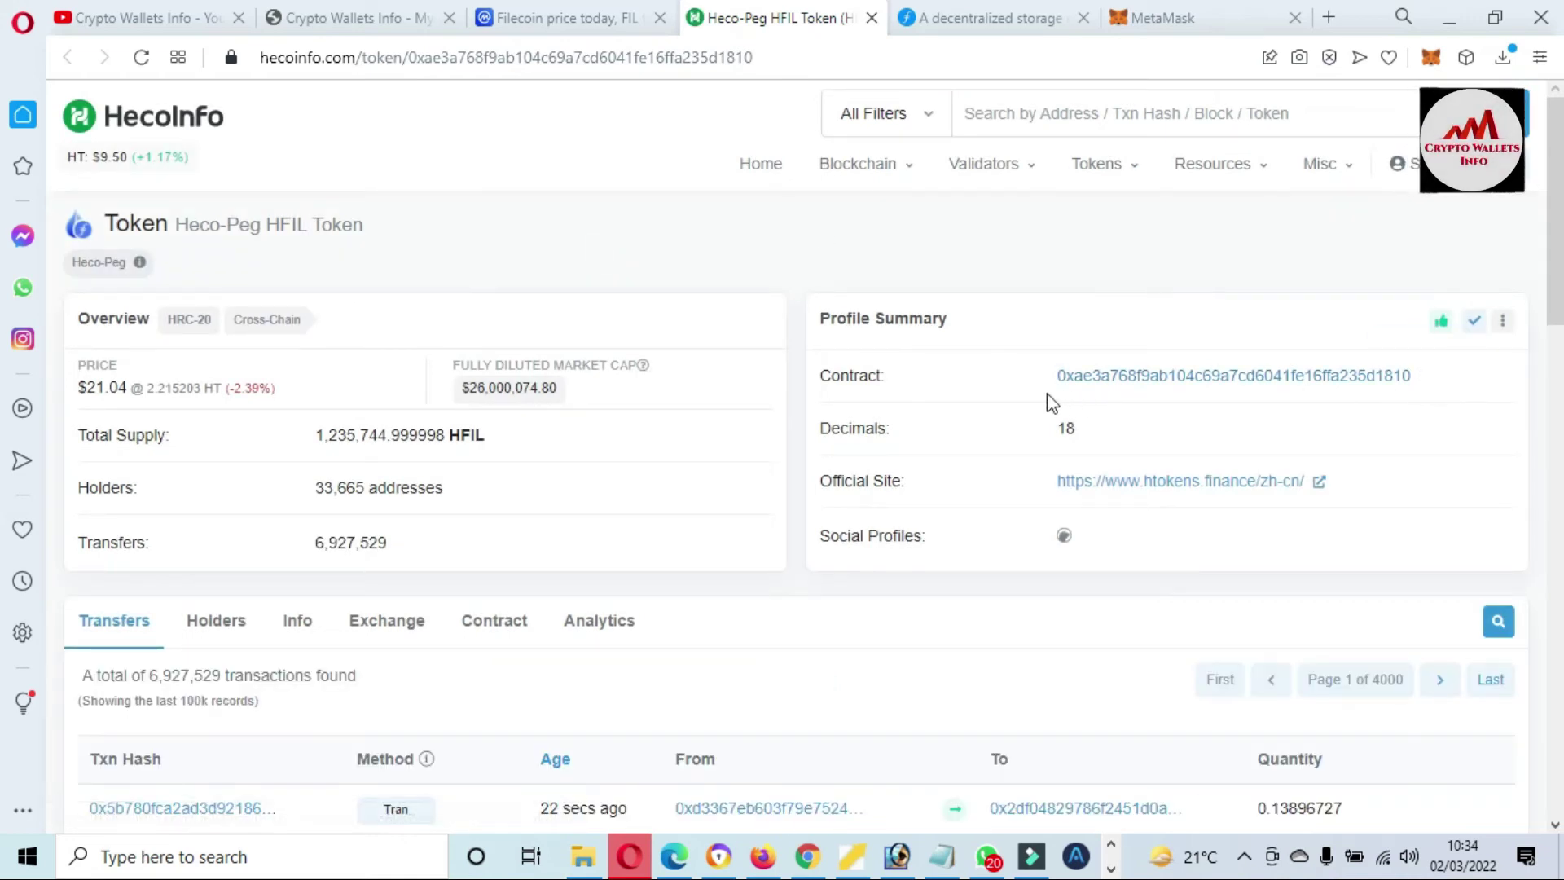
{"action": "left_click_drag", "start_coordinate": [1053, 376], "coordinate": [1421, 376]}
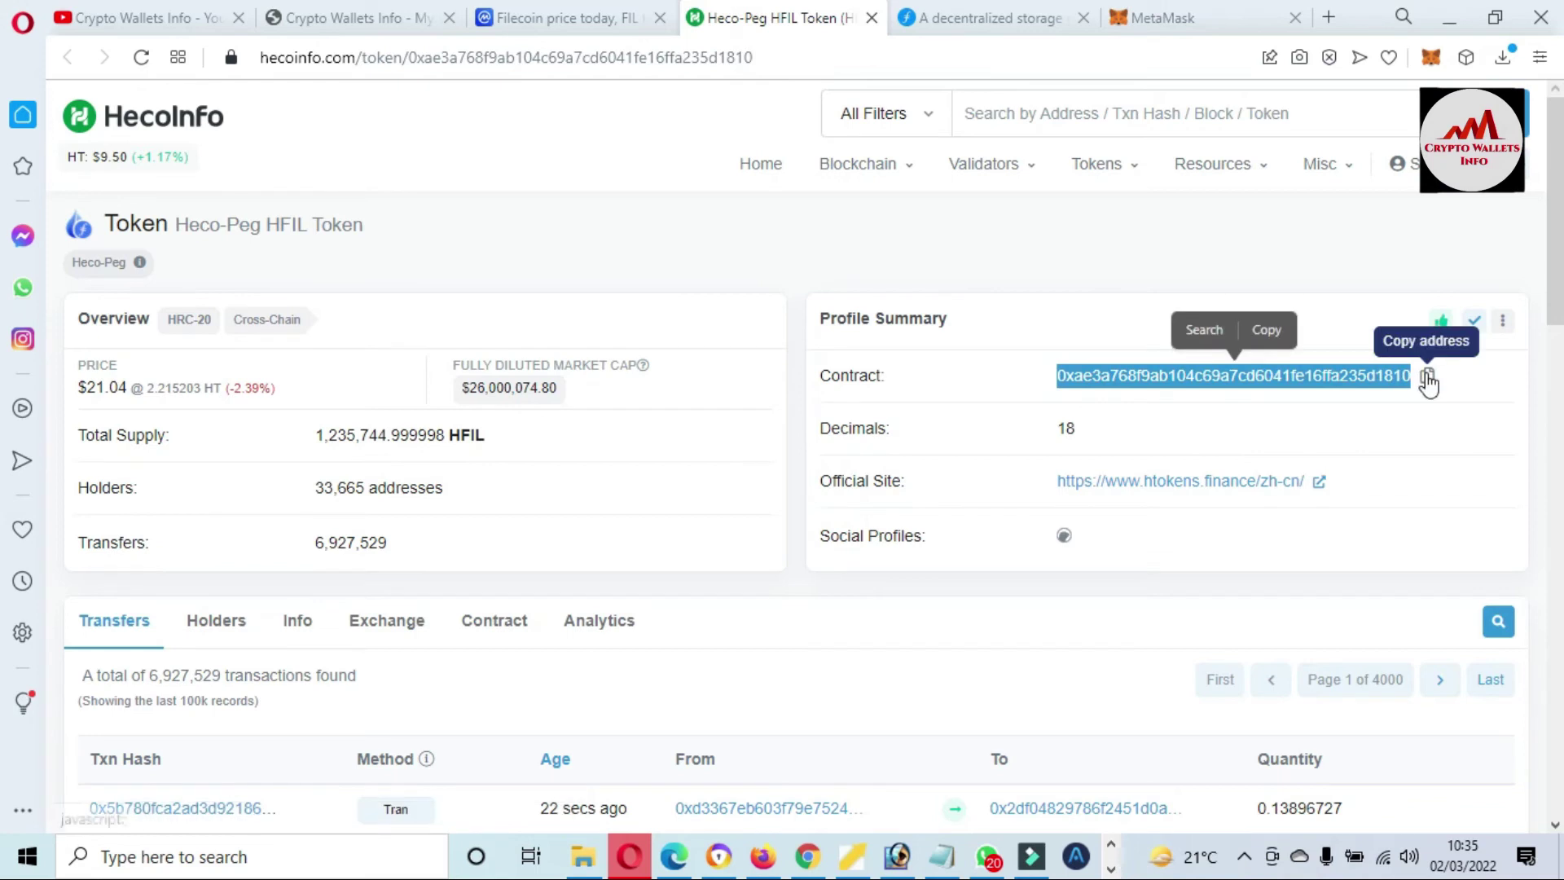
{"action": "left_click", "coordinate": [1427, 376]}
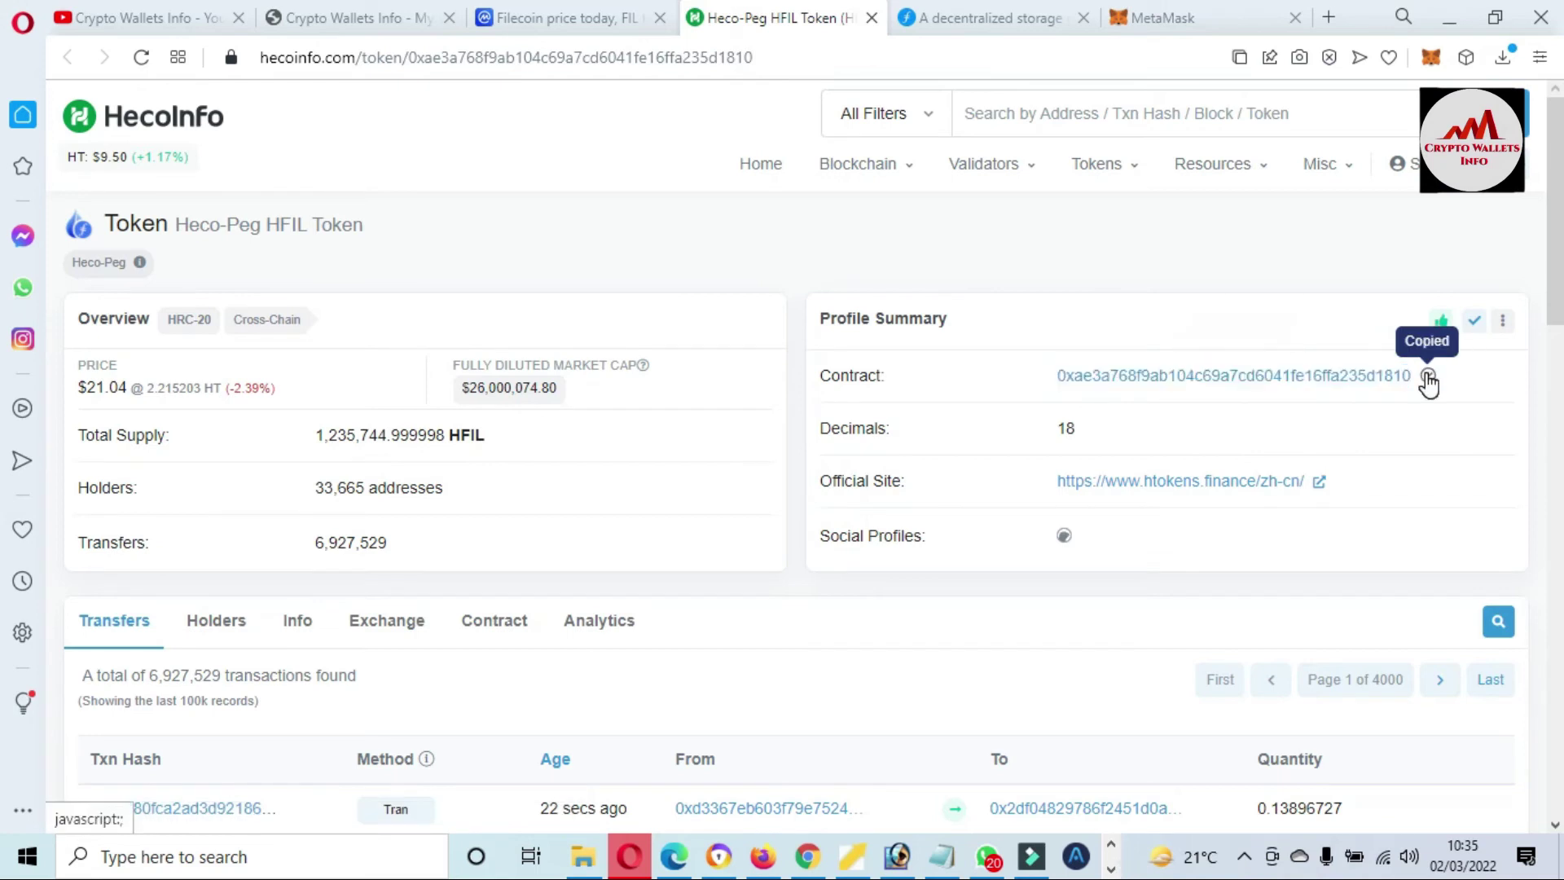
Paste the HFIL contract address into MetaMask, import the token, and return to Account 1
{"action": "left_click", "coordinate": [1160, 15]}
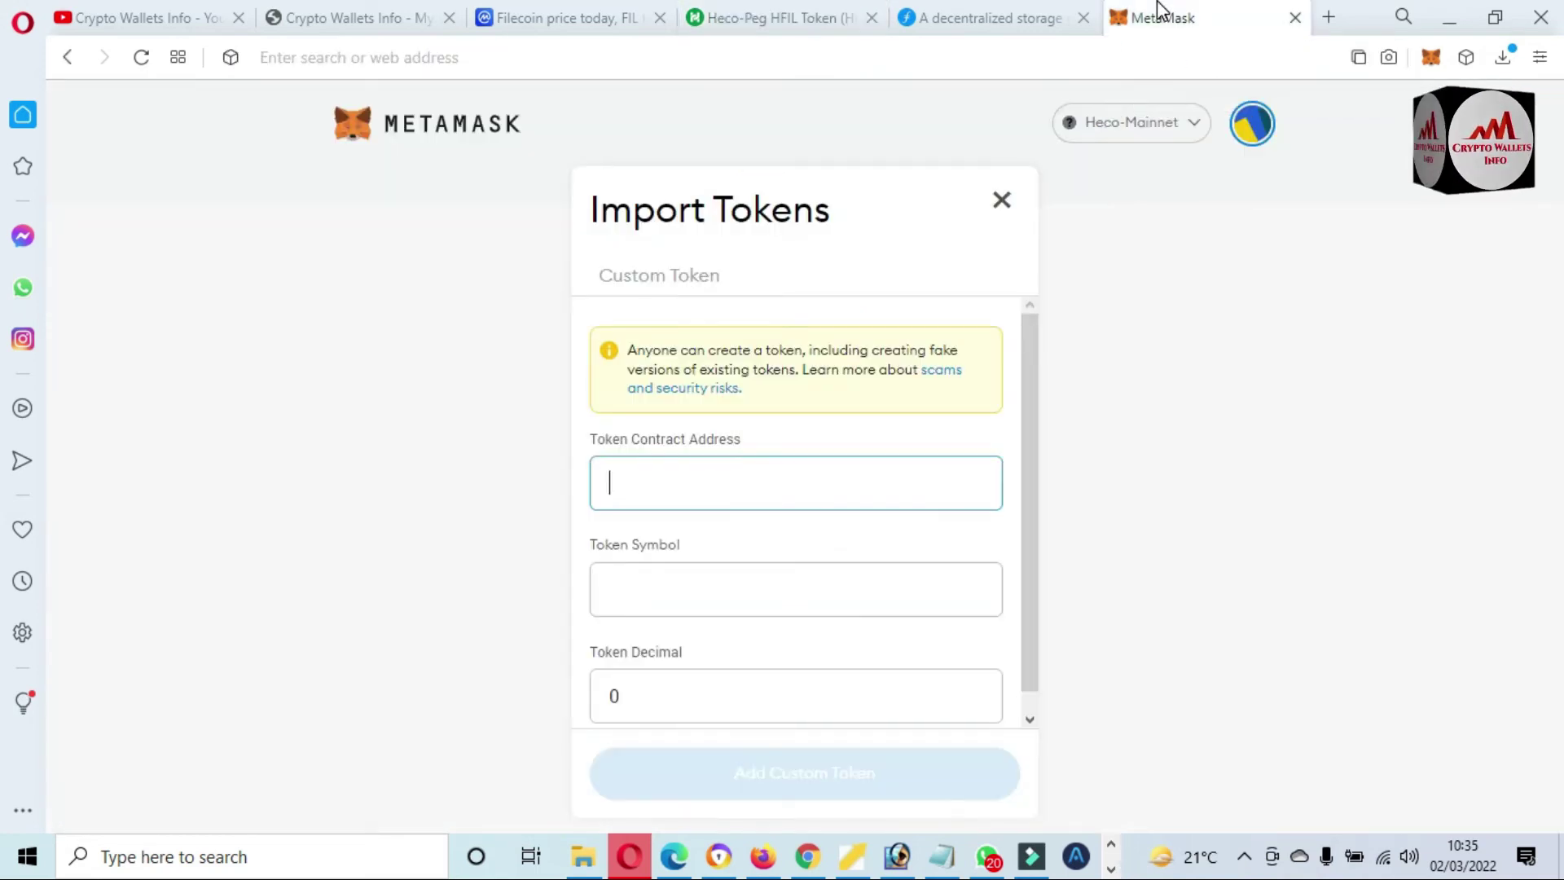
{"action": "key", "text": "ctrl+v"}
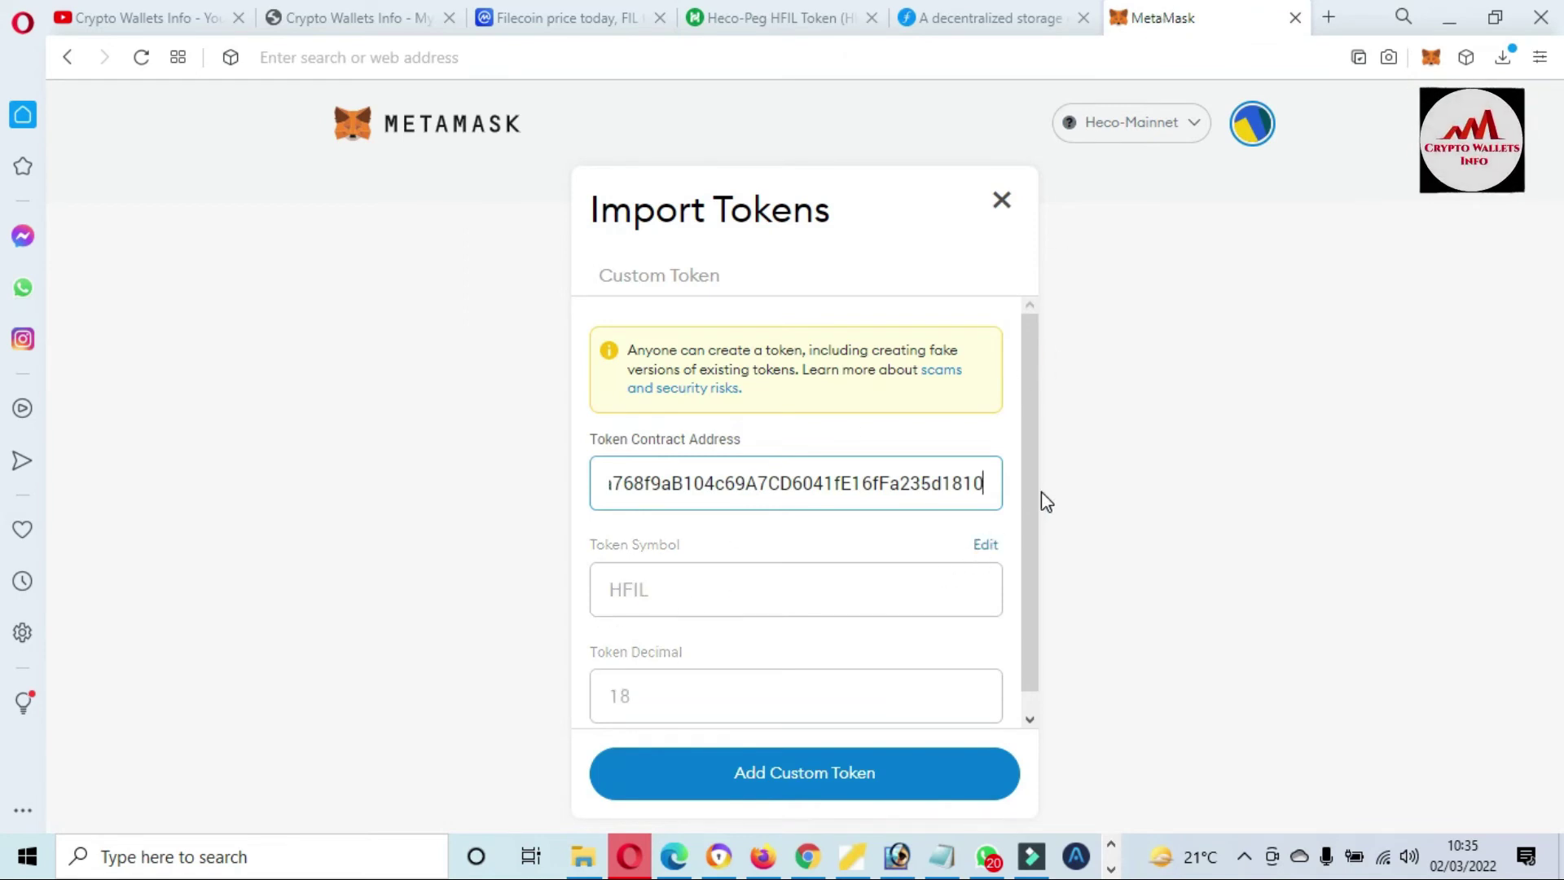
{"action": "left_click_drag", "start_coordinate": [1029, 499], "coordinate": [1032, 556]}
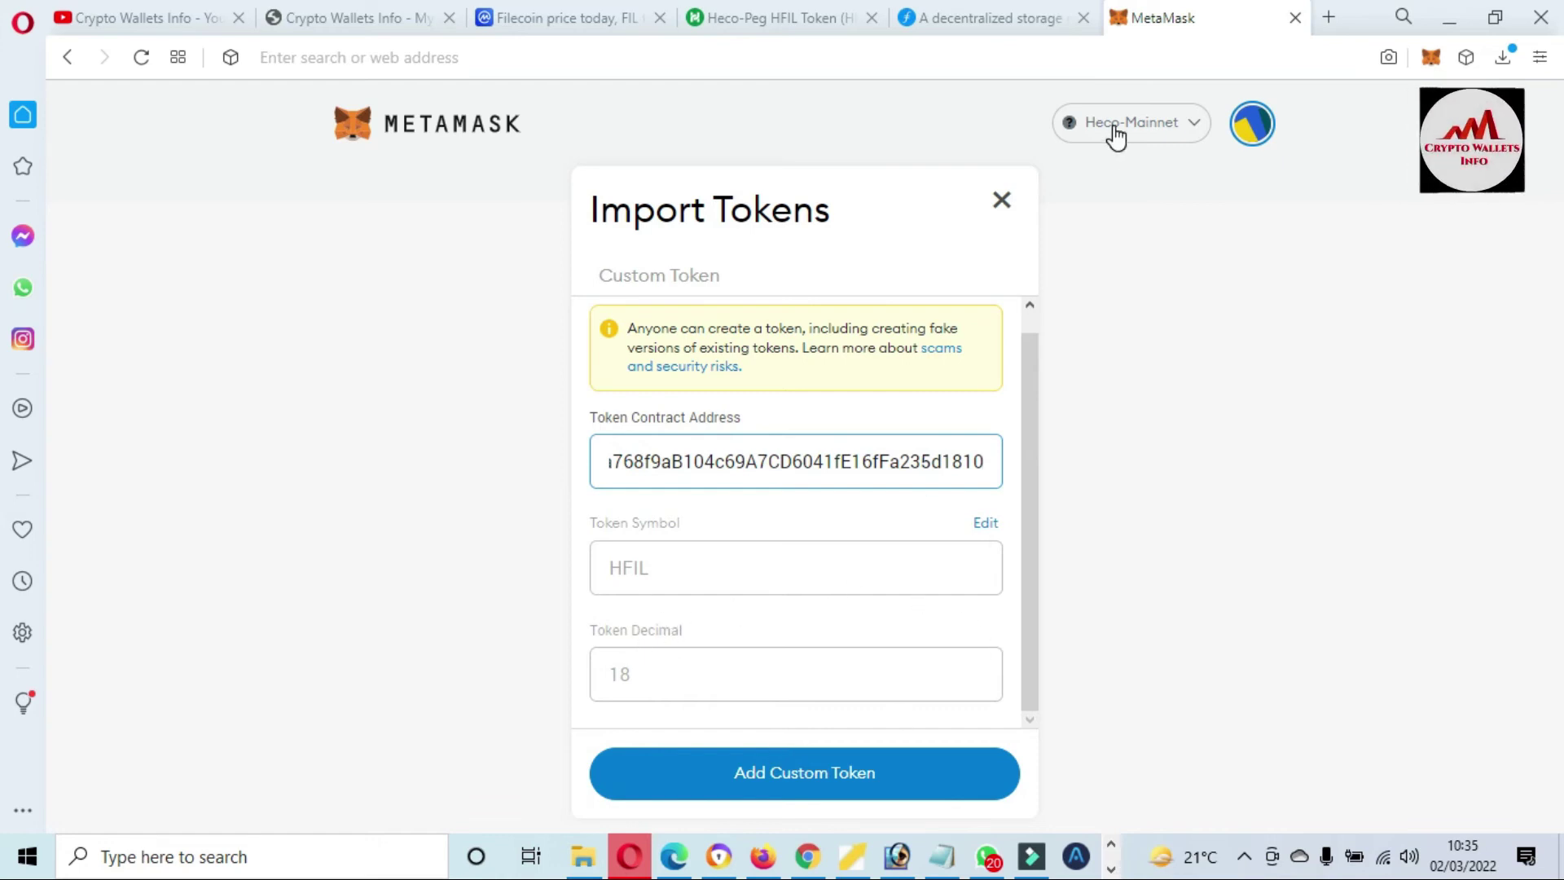
{"action": "left_click", "coordinate": [771, 778]}
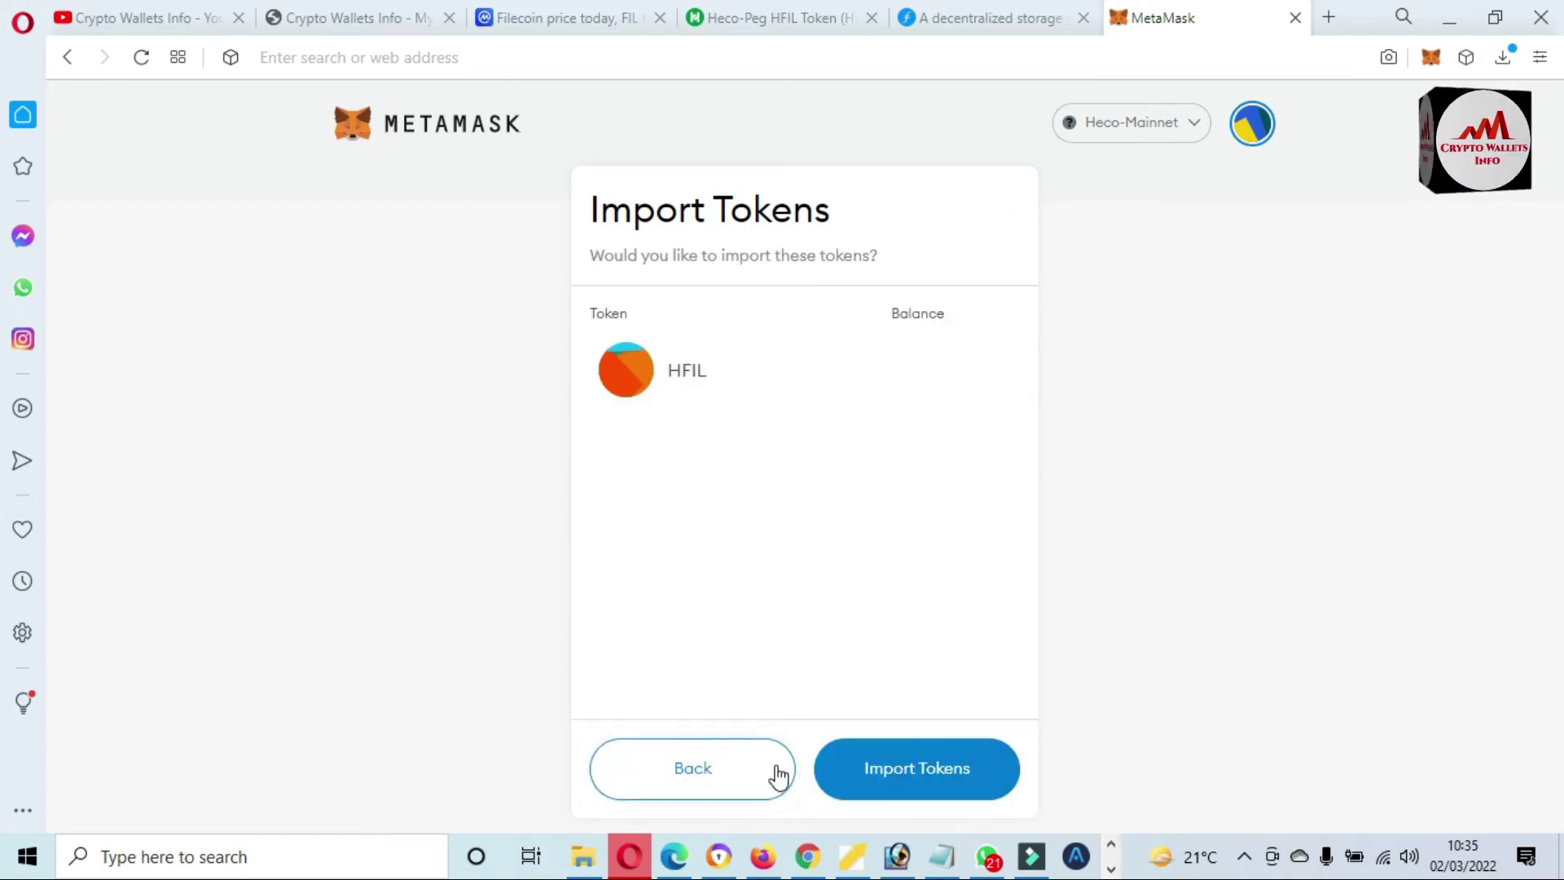
{"action": "left_click", "coordinate": [926, 792]}
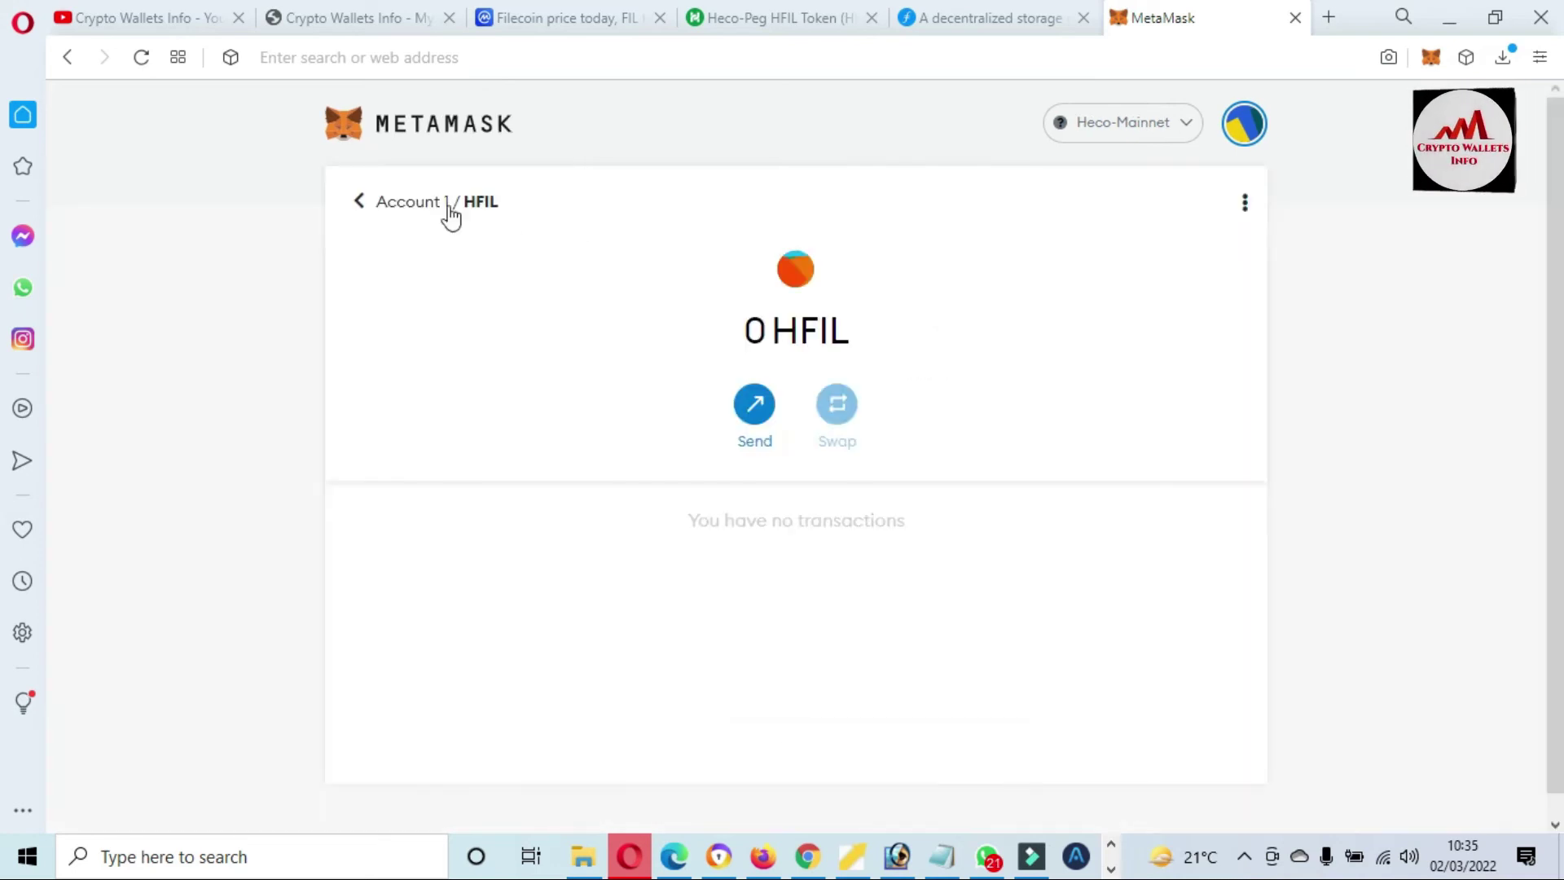
{"action": "left_click", "coordinate": [398, 210]}
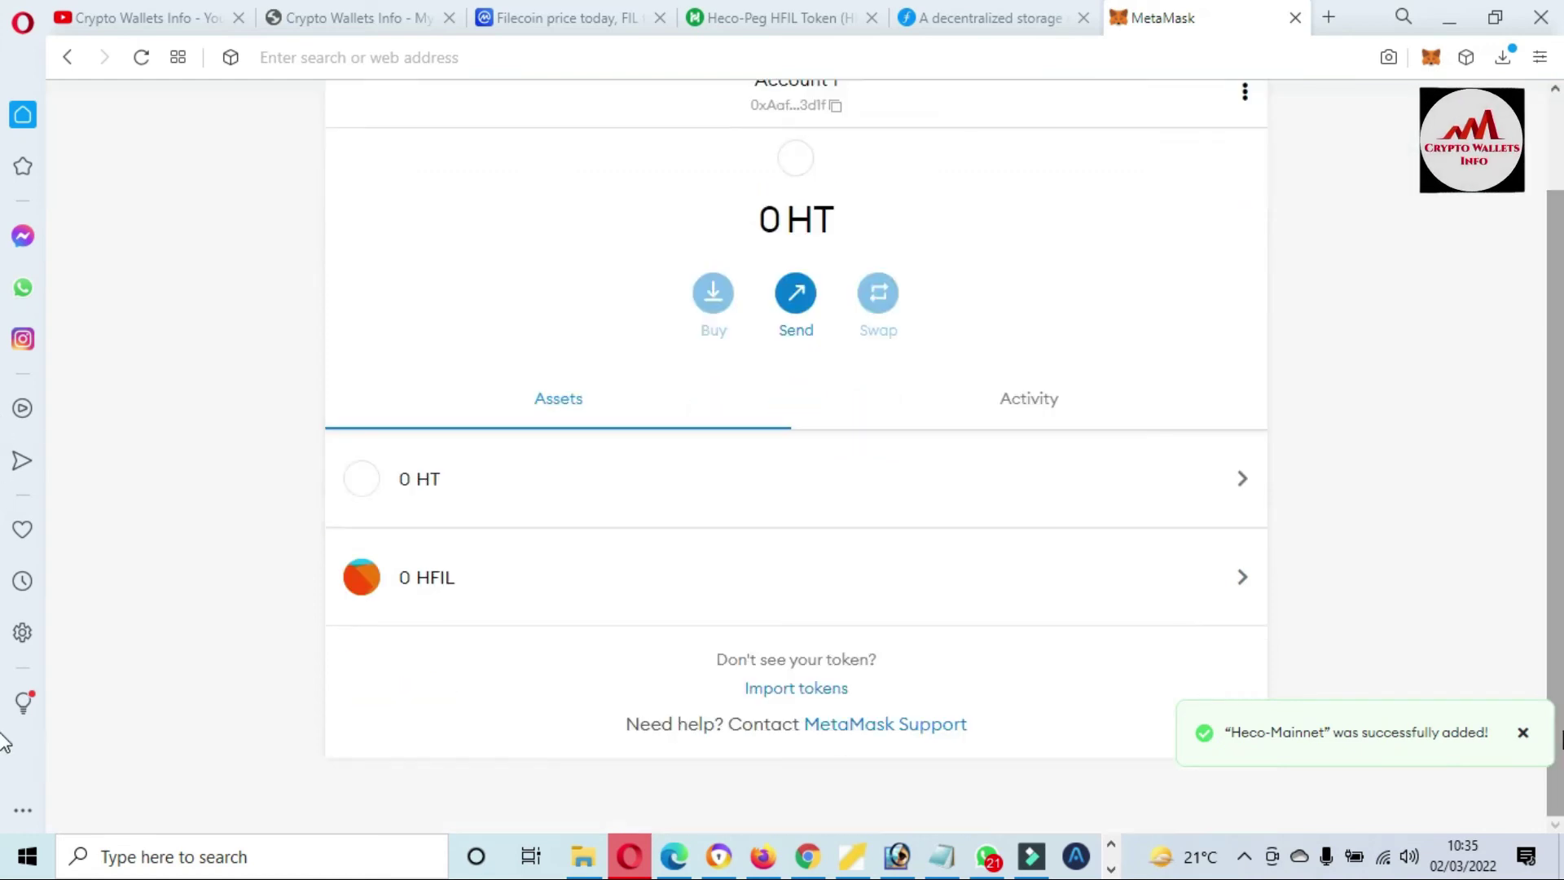
{"action": "mouse_move", "coordinate": [589, 578]}
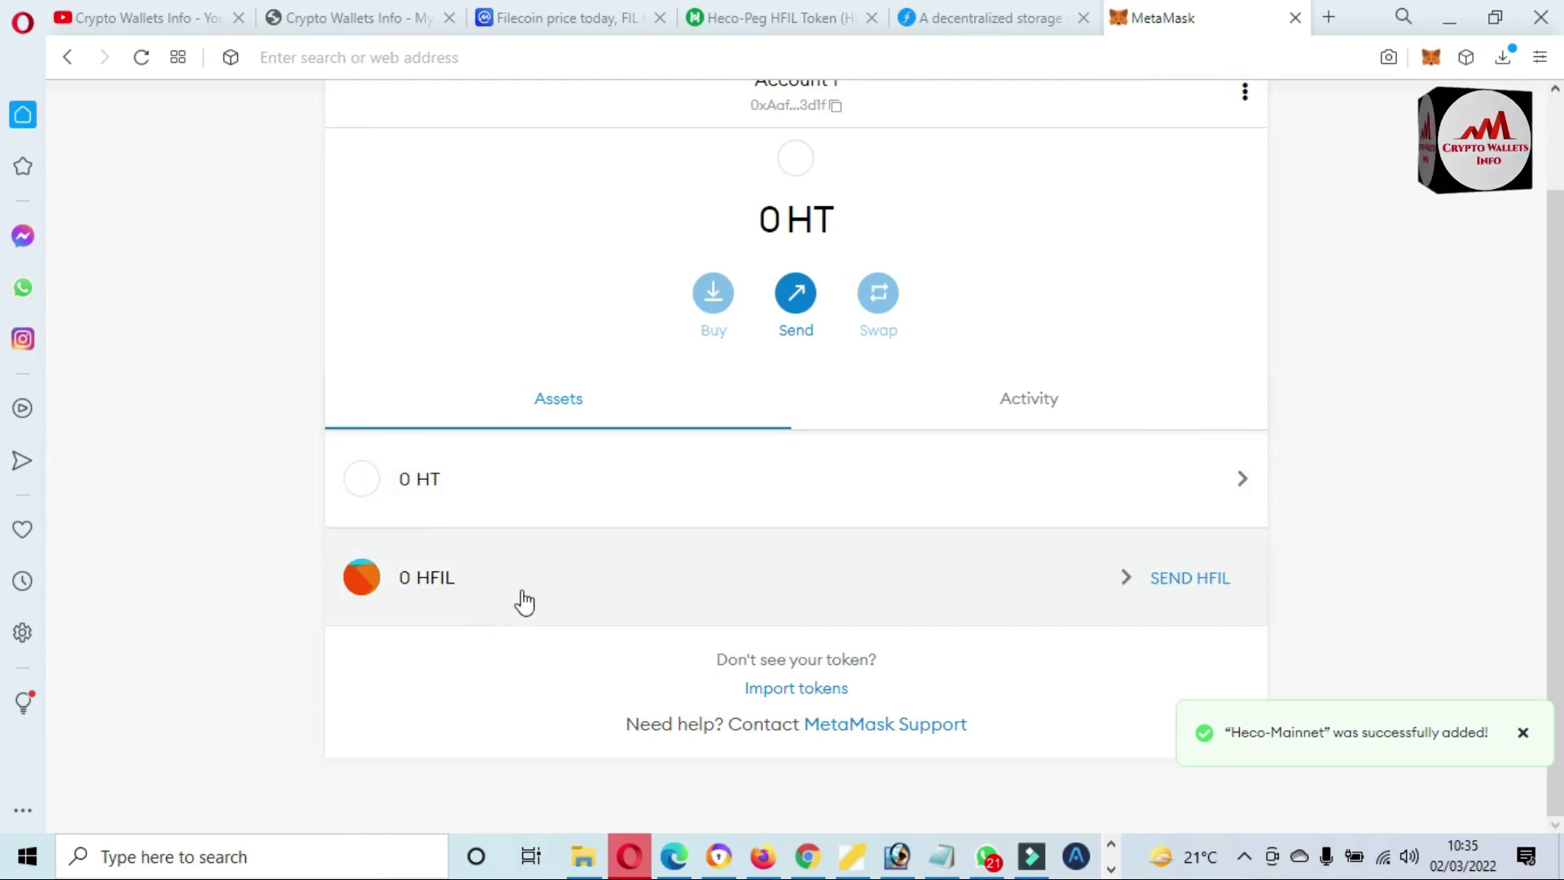
From the HFIL token page, show Account 1's details with its QR code and wallet address
{"action": "left_click", "coordinate": [587, 583]}
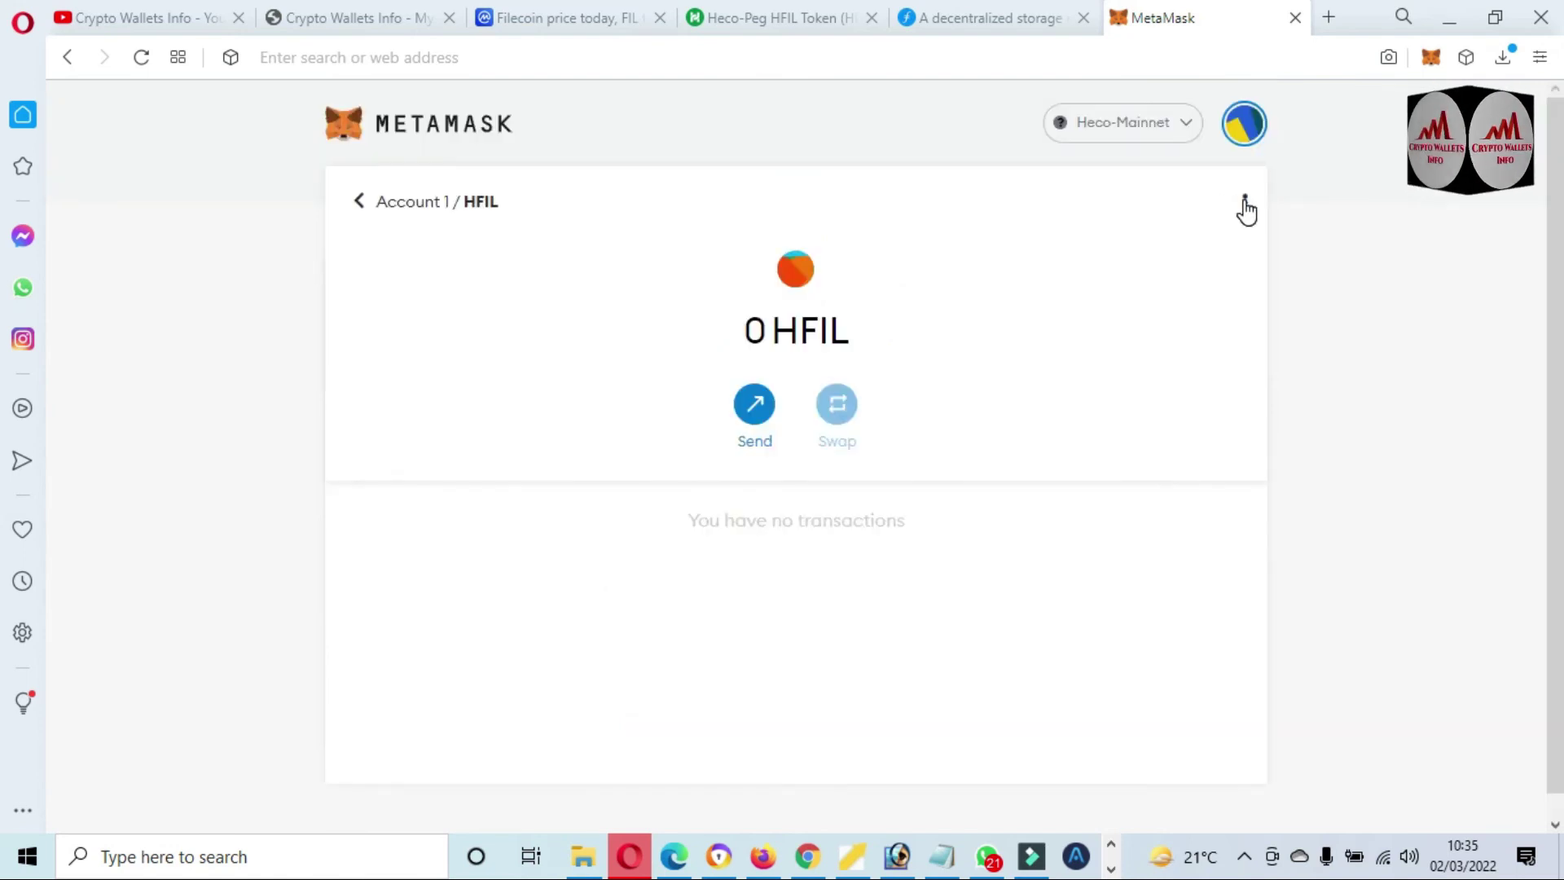
{"action": "left_click", "coordinate": [1244, 202]}
{"action": "left_click", "coordinate": [1181, 259]}
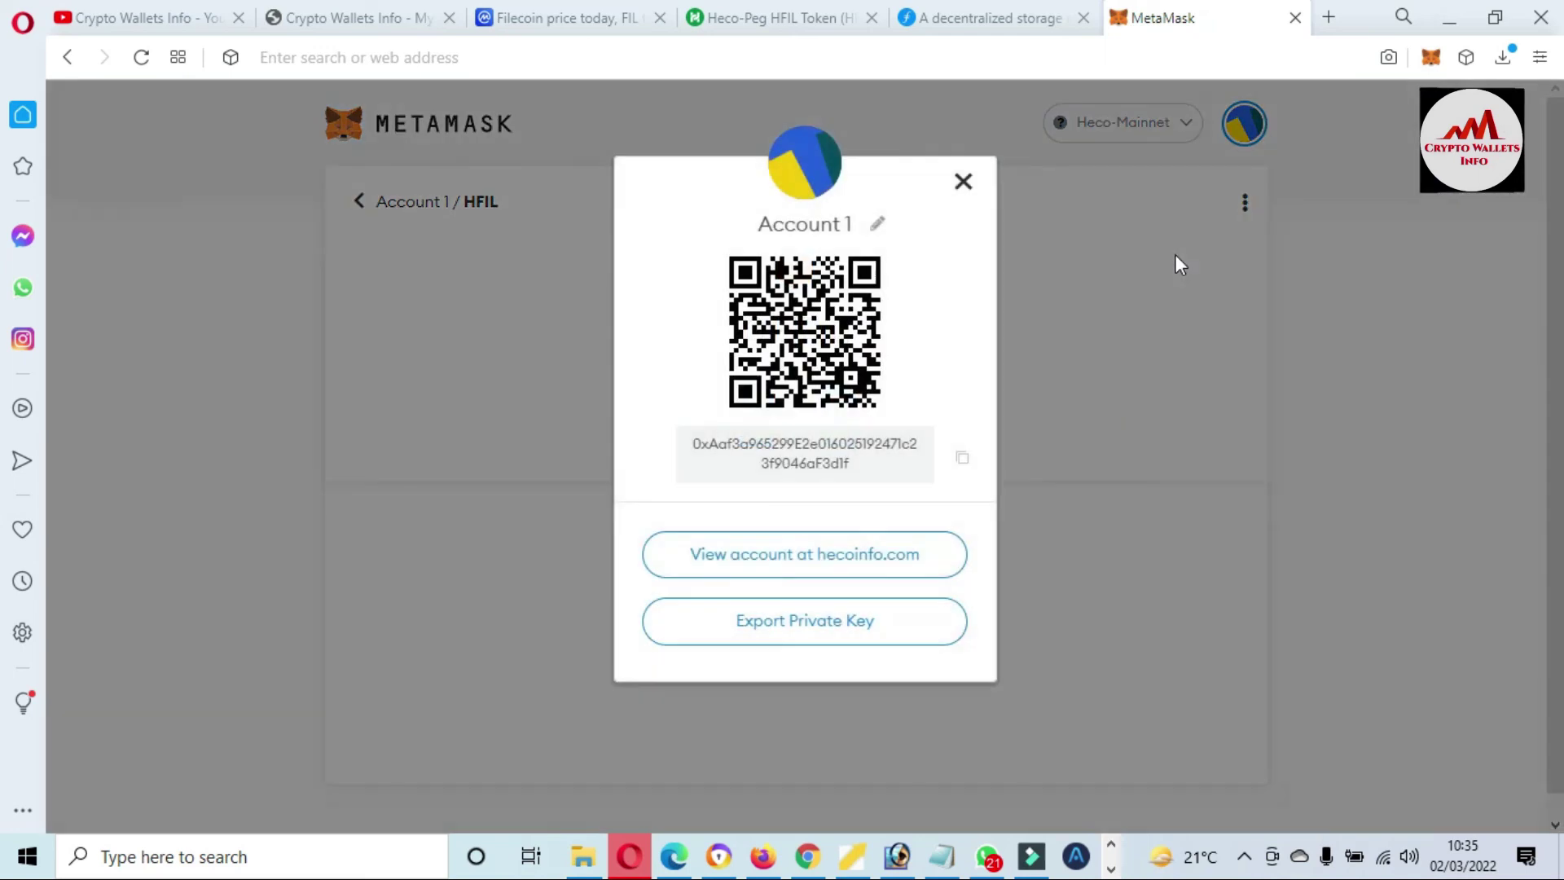
Copy Account 1's wallet address from the account details
{"action": "left_click_drag", "start_coordinate": [851, 480], "coordinate": [685, 460]}
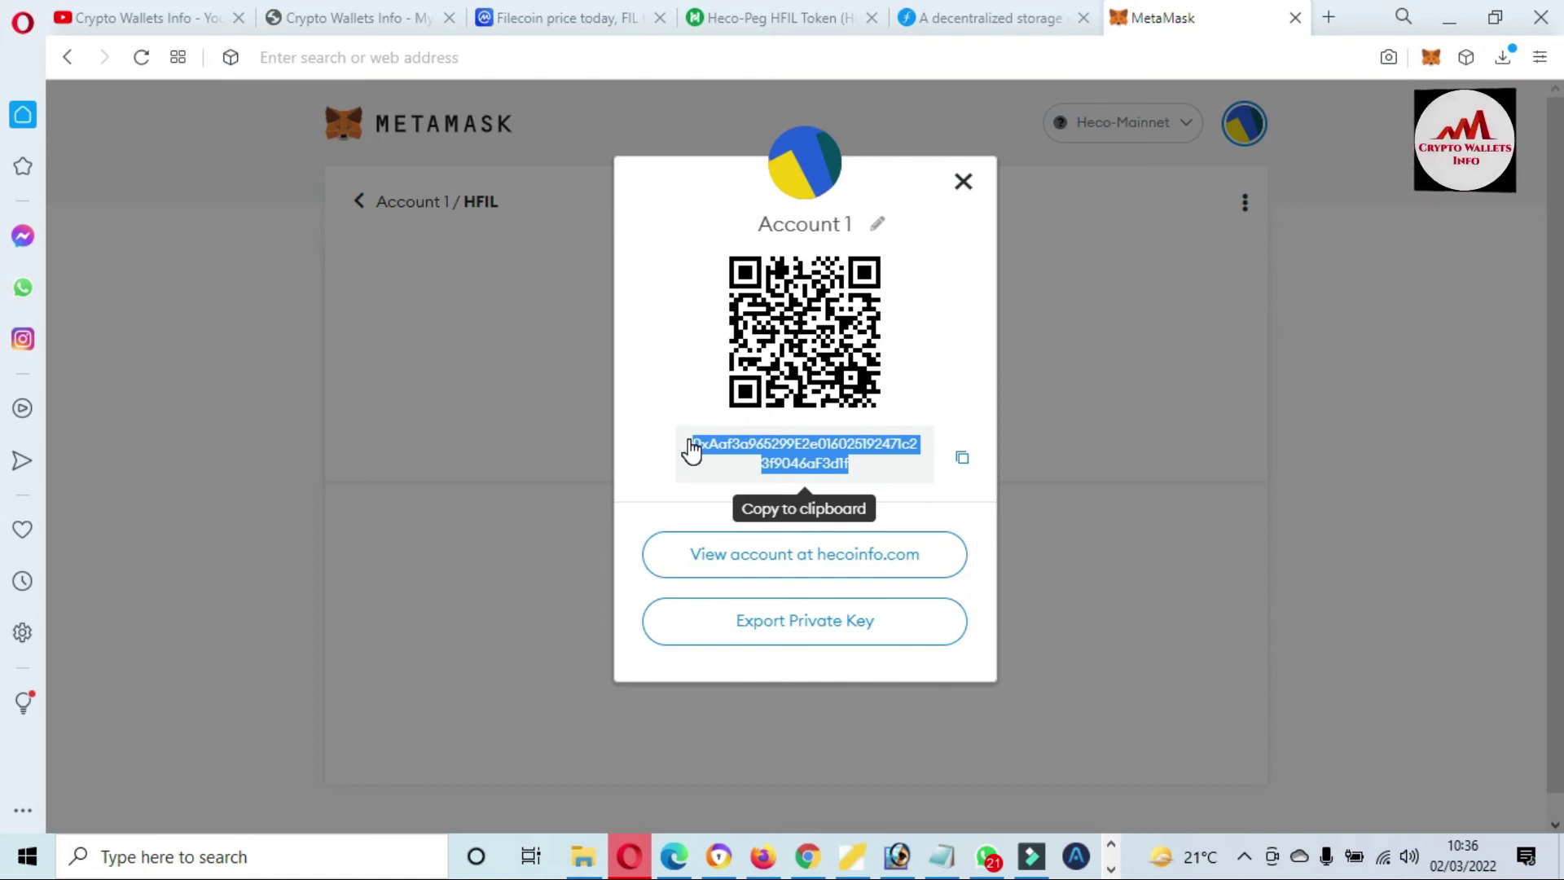
{"action": "left_click", "coordinate": [691, 451]}
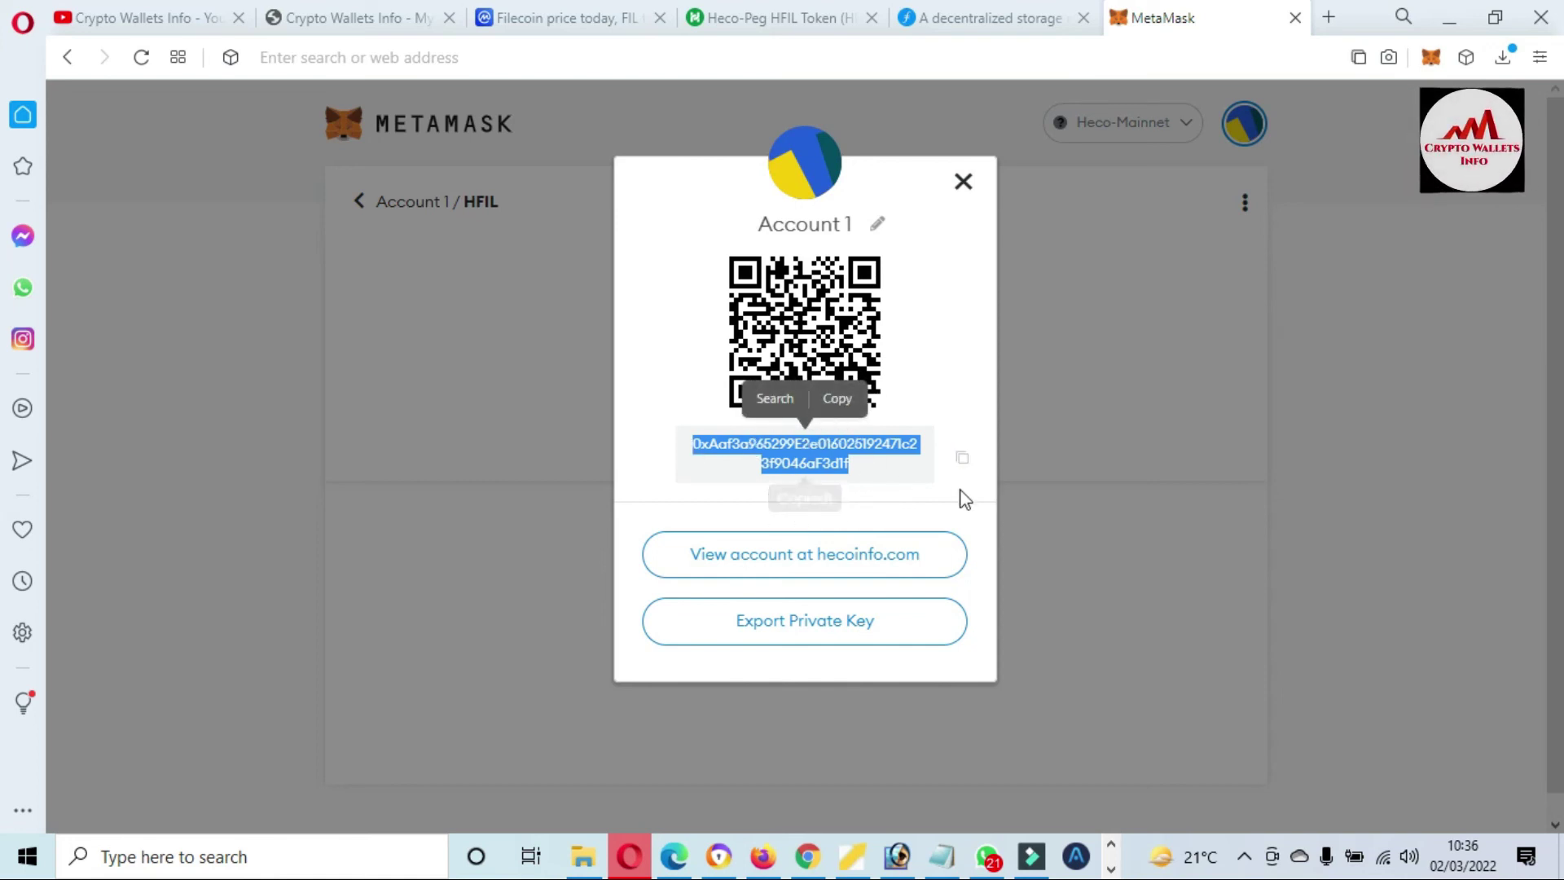
{"action": "left_click", "coordinate": [978, 523]}
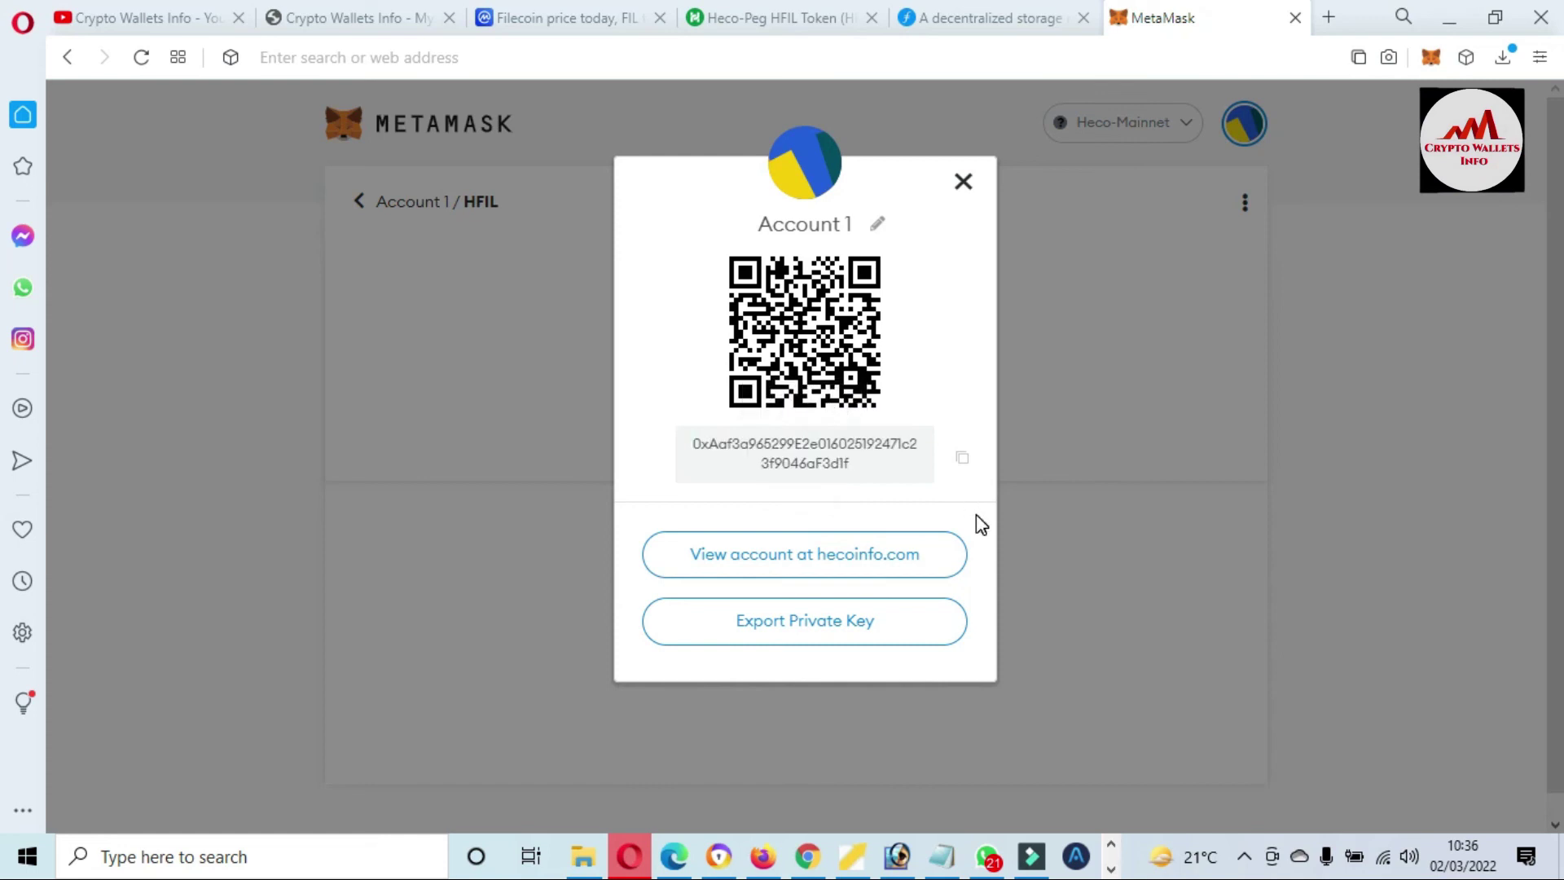
Export Account 1's private key, confirming with the MetaMask password
{"action": "left_click", "coordinate": [813, 621]}
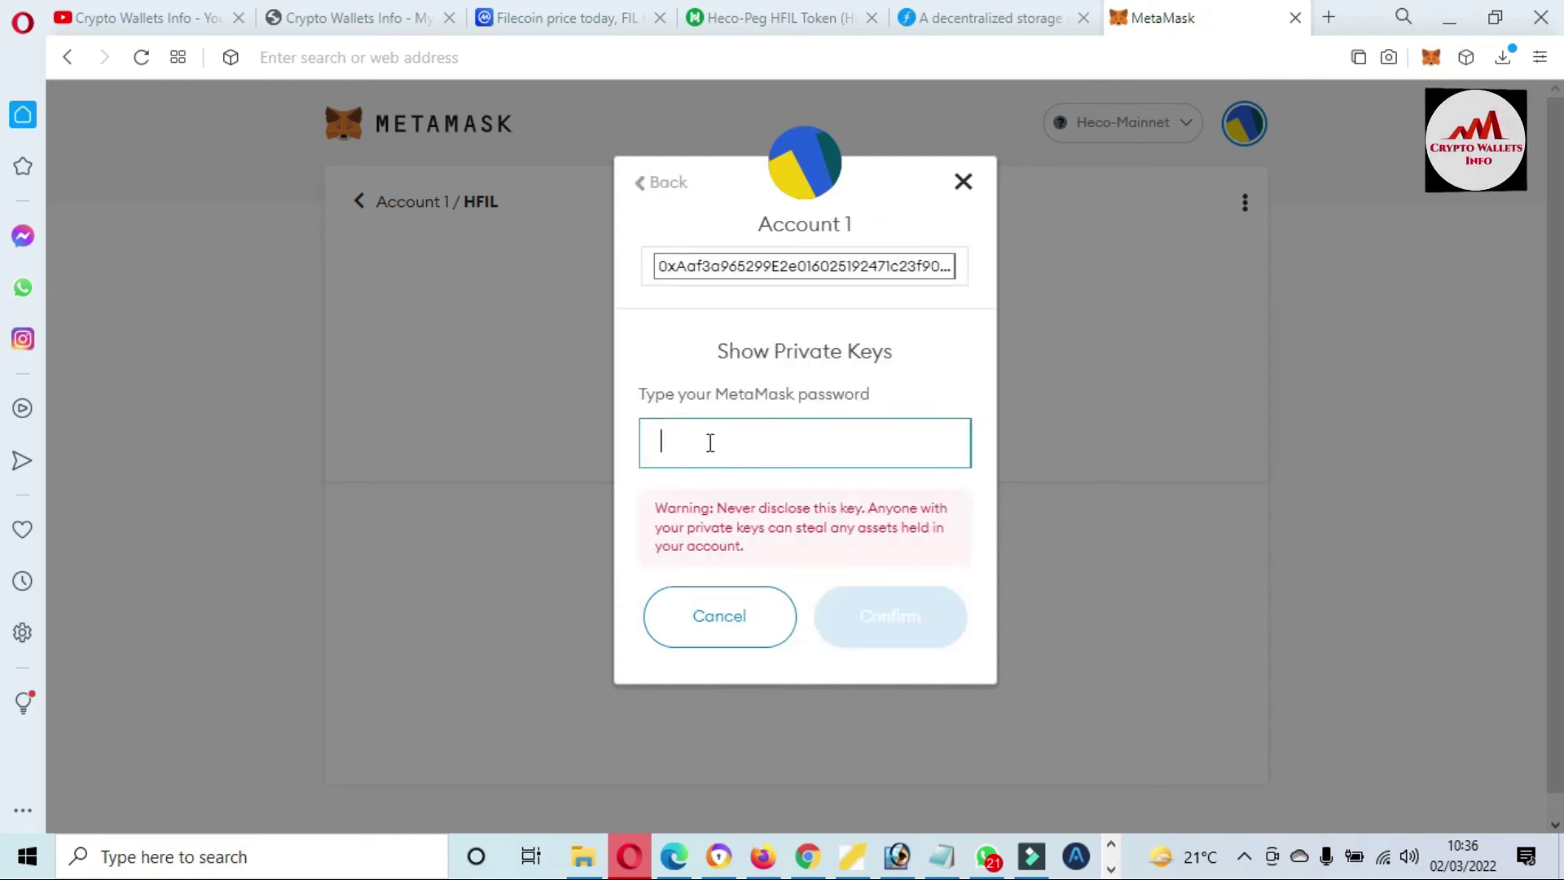
{"action": "type", "text": "aaa"}
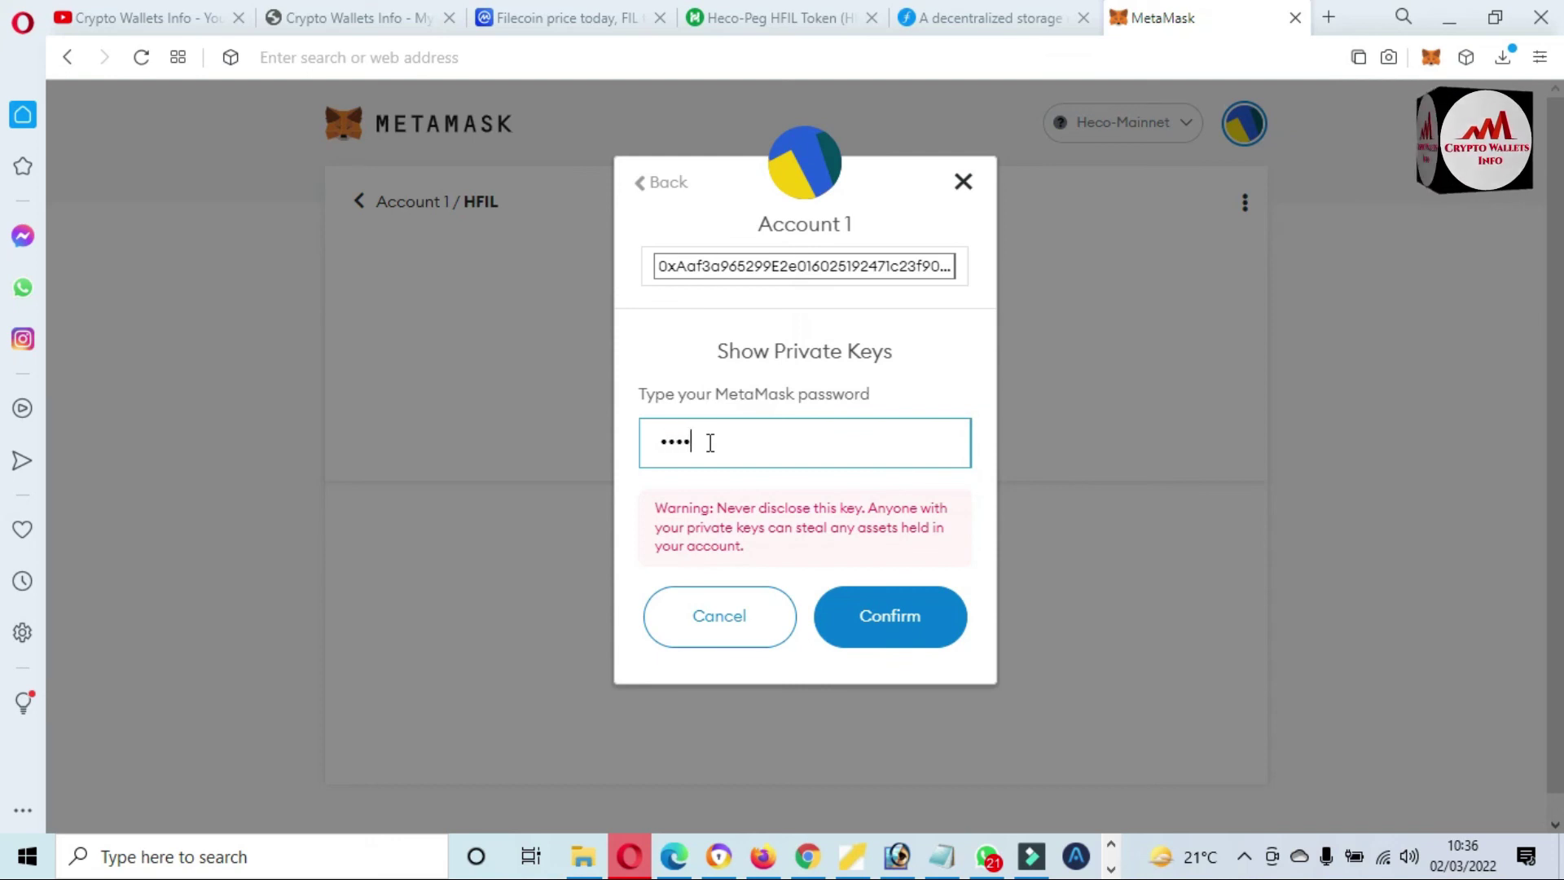
{"action": "type", "text": "a"}
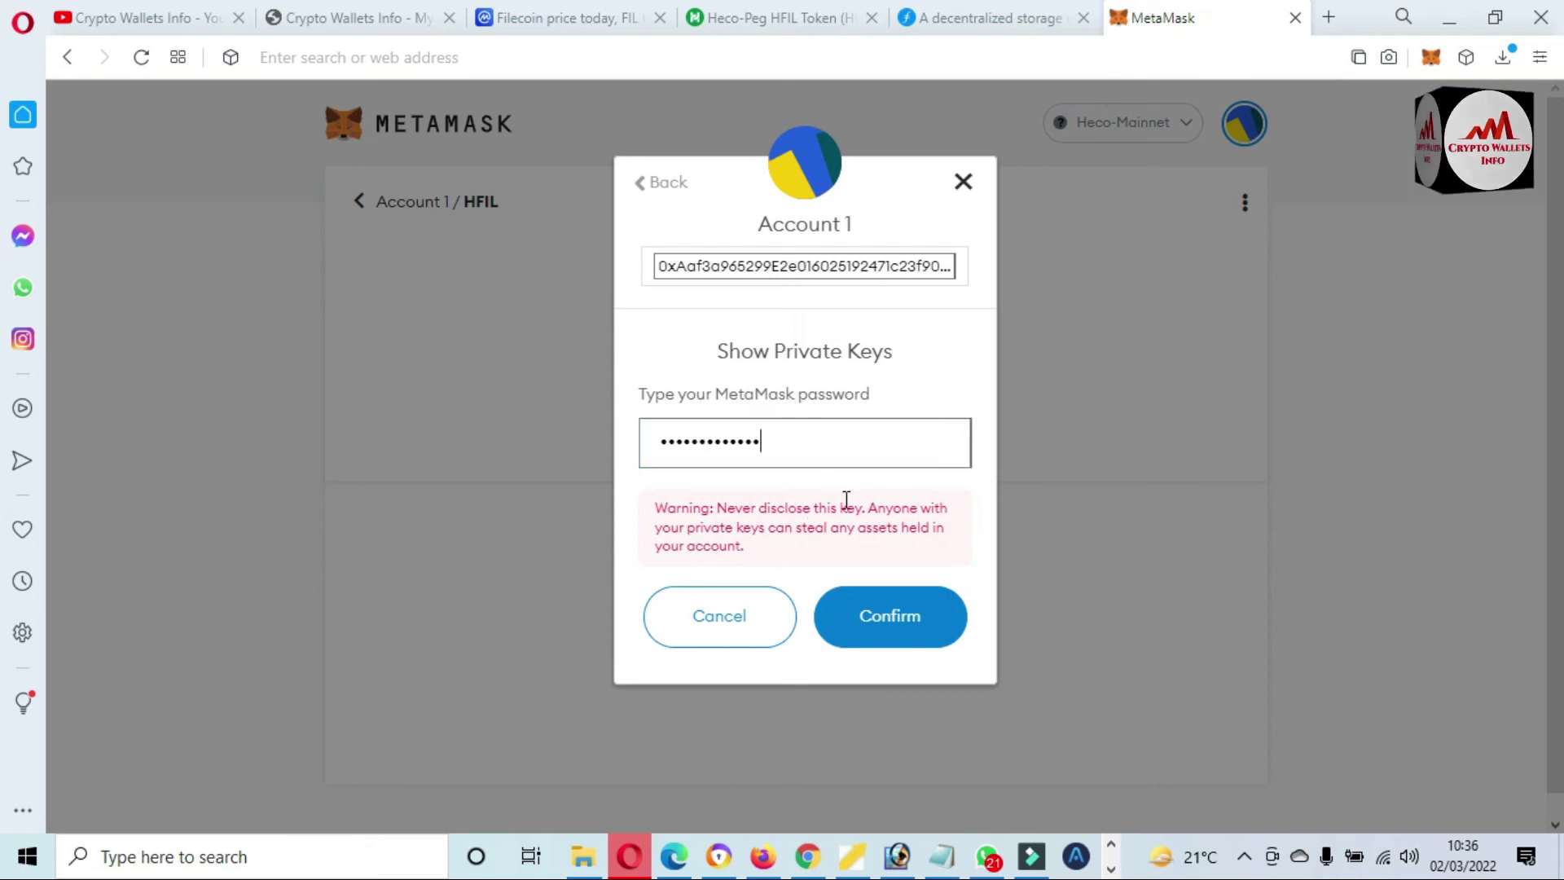
{"action": "left_click", "coordinate": [895, 617]}
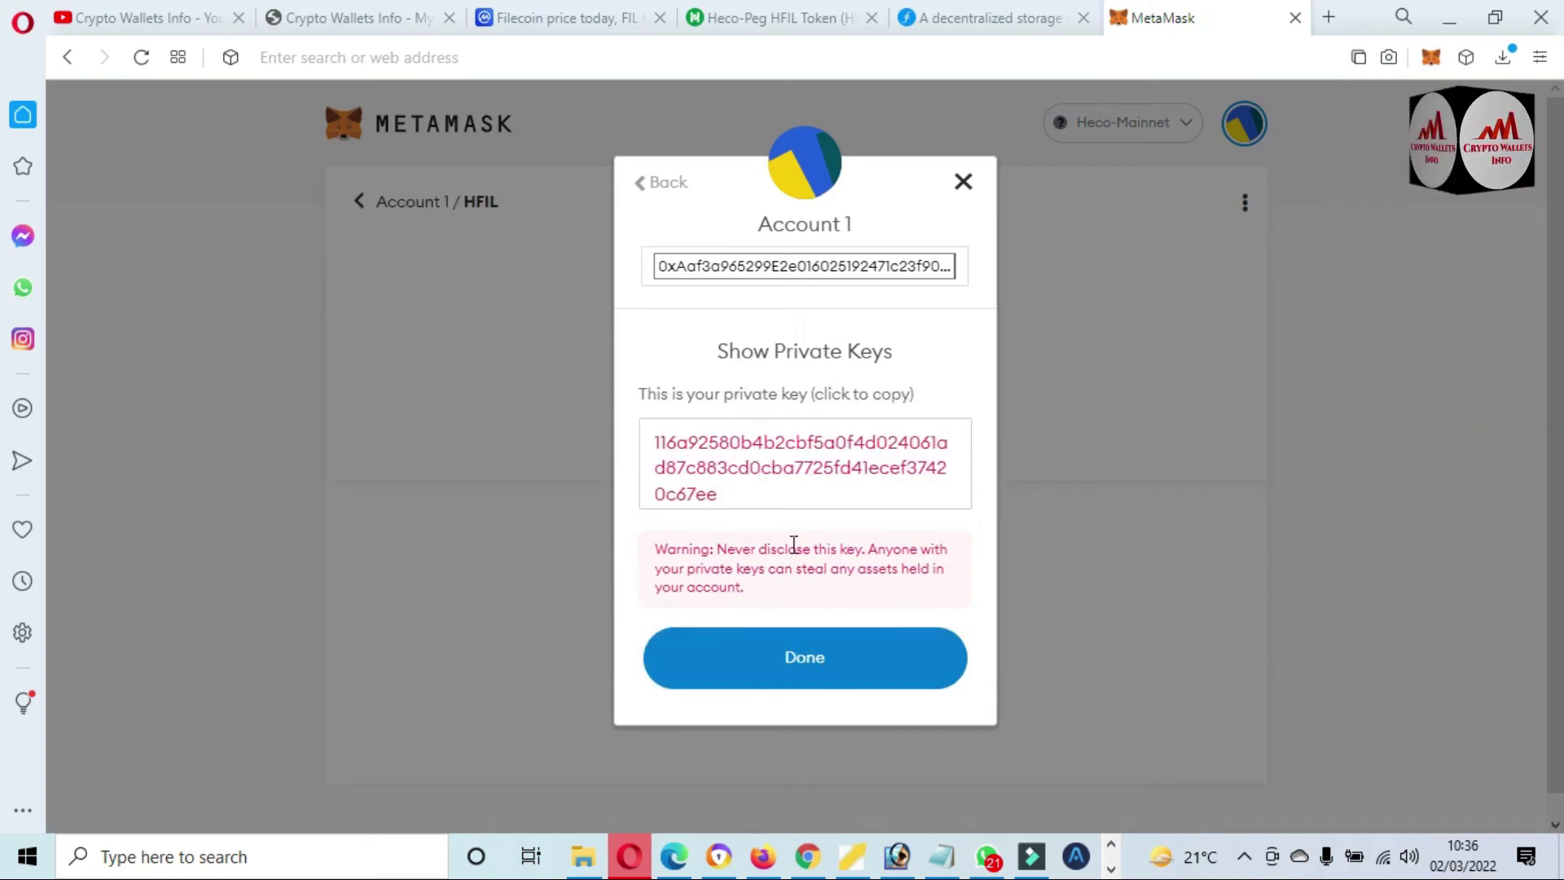
Copy the revealed private key and dismiss the dialog, returning to the HFIL page
{"action": "left_click", "coordinate": [754, 502]}
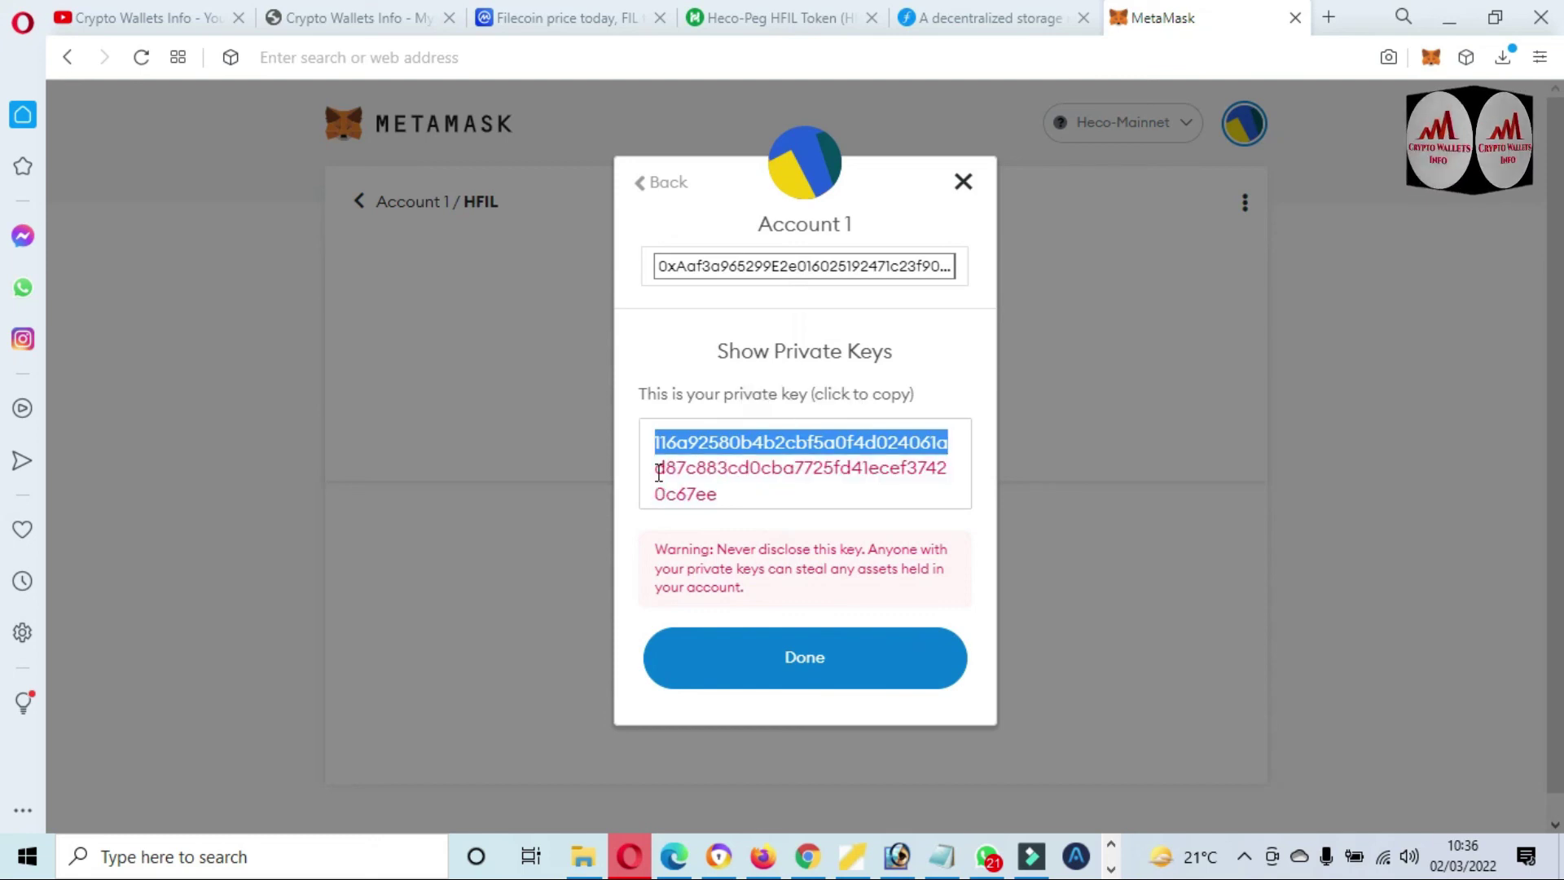
{"action": "left_click", "coordinate": [773, 501]}
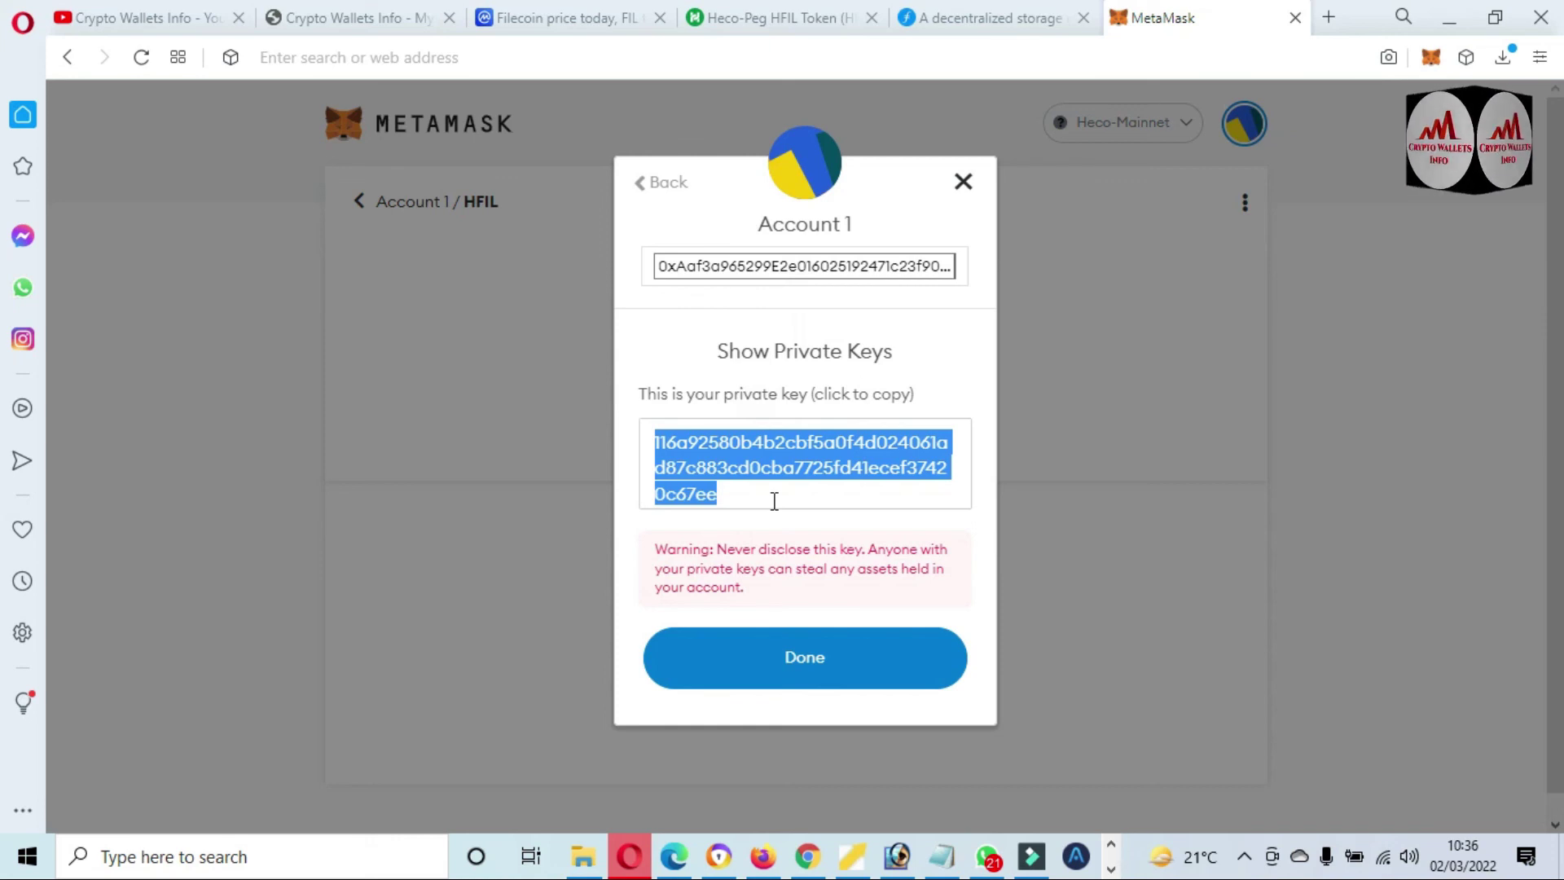
{"action": "left_click", "coordinate": [773, 502]}
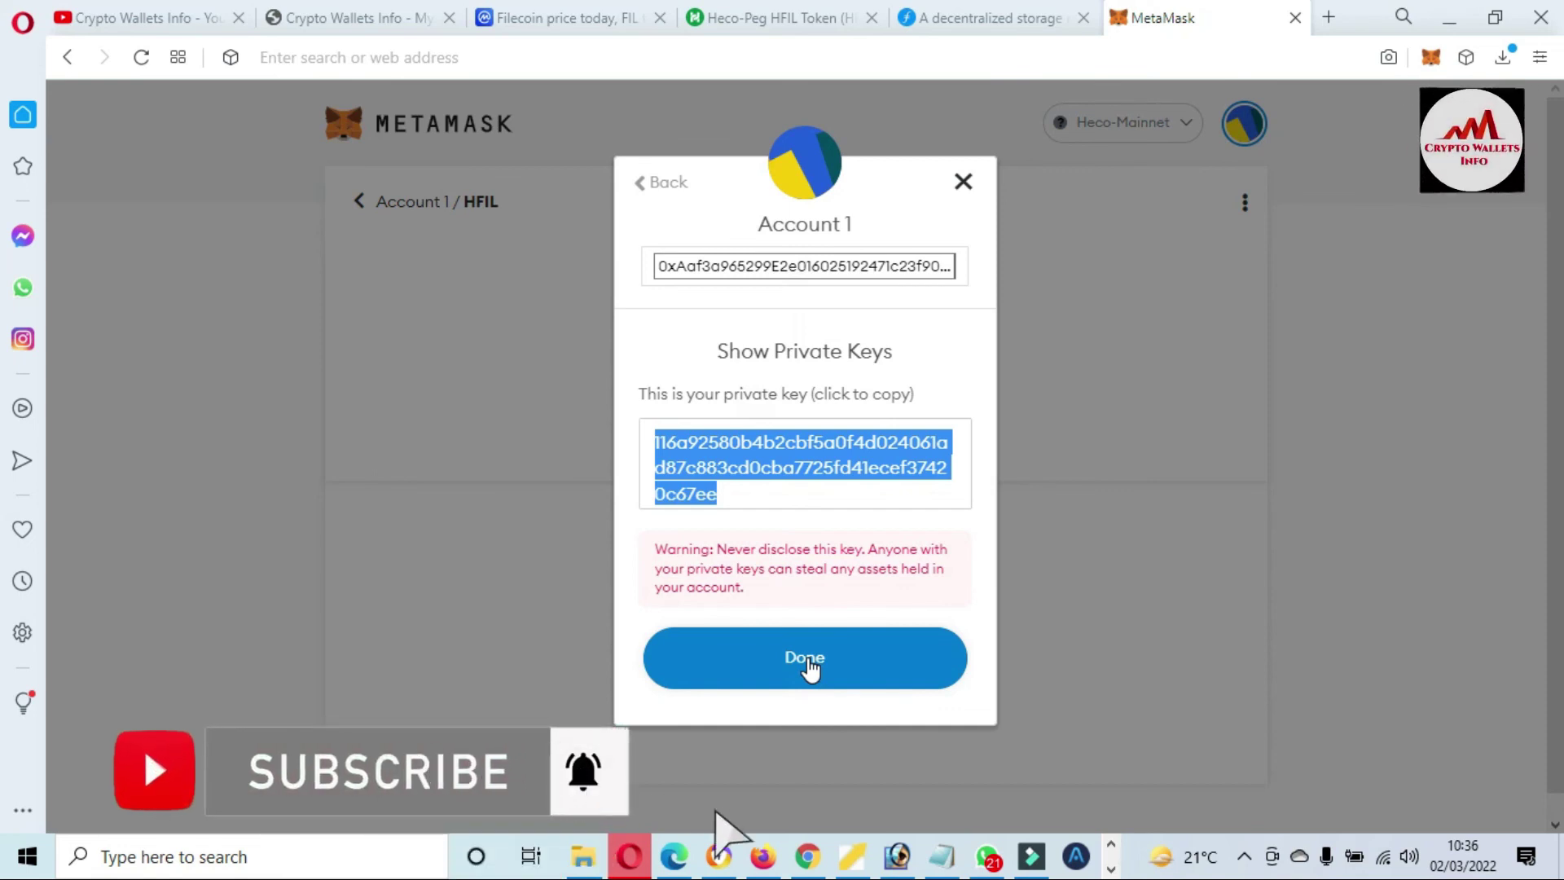
{"action": "left_click", "coordinate": [807, 667]}
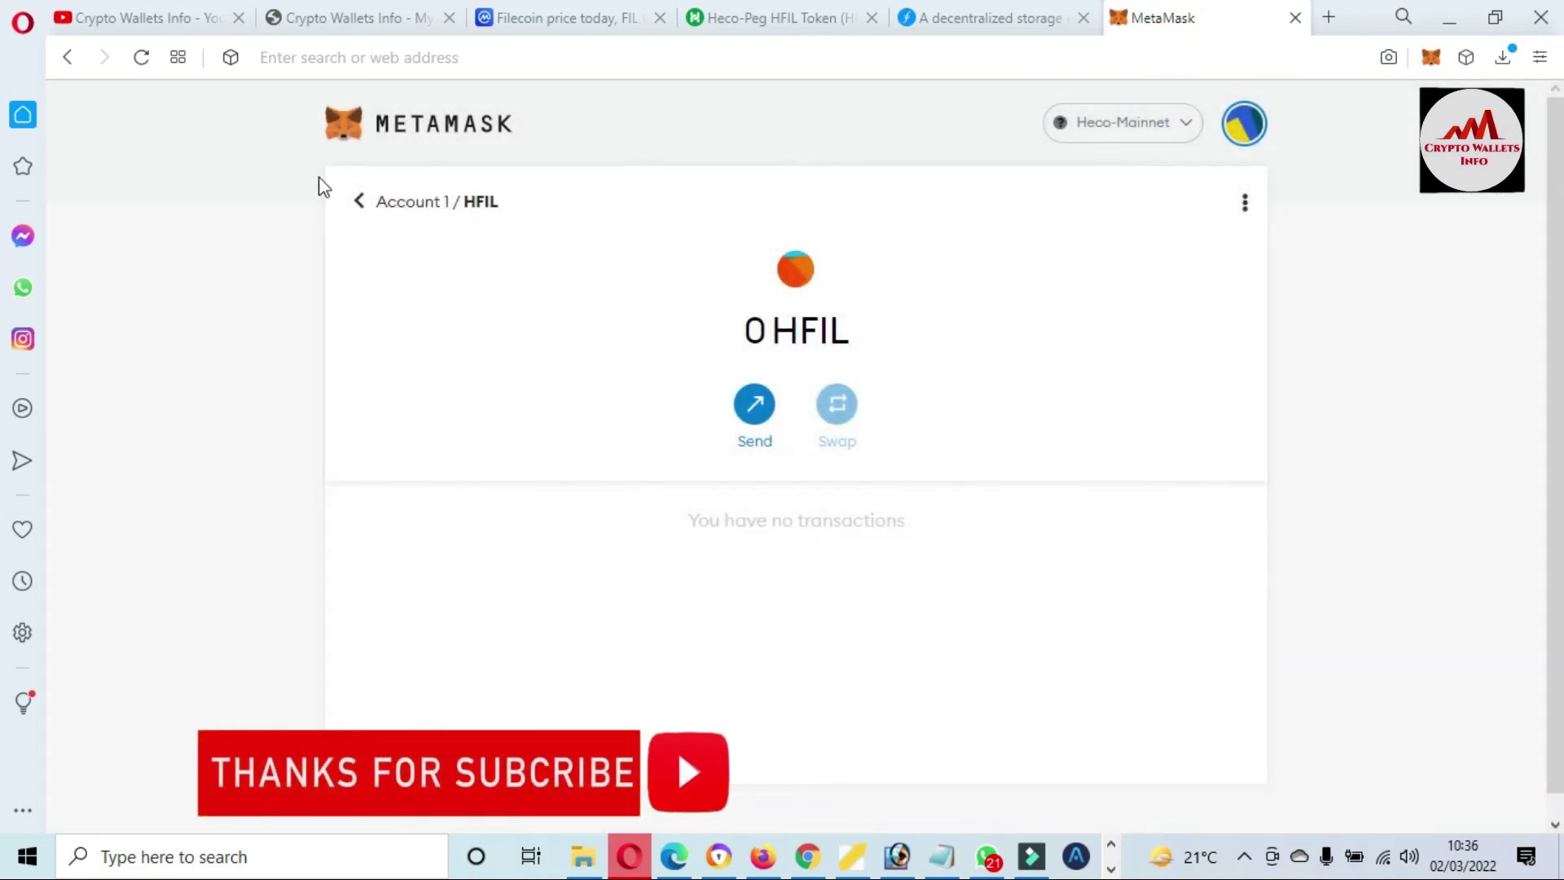
Show the Crypto Wallets Info YouTube channel name, then cryptowalletsinfo.com, and the hidden tray icons
{"action": "left_click", "coordinate": [144, 14]}
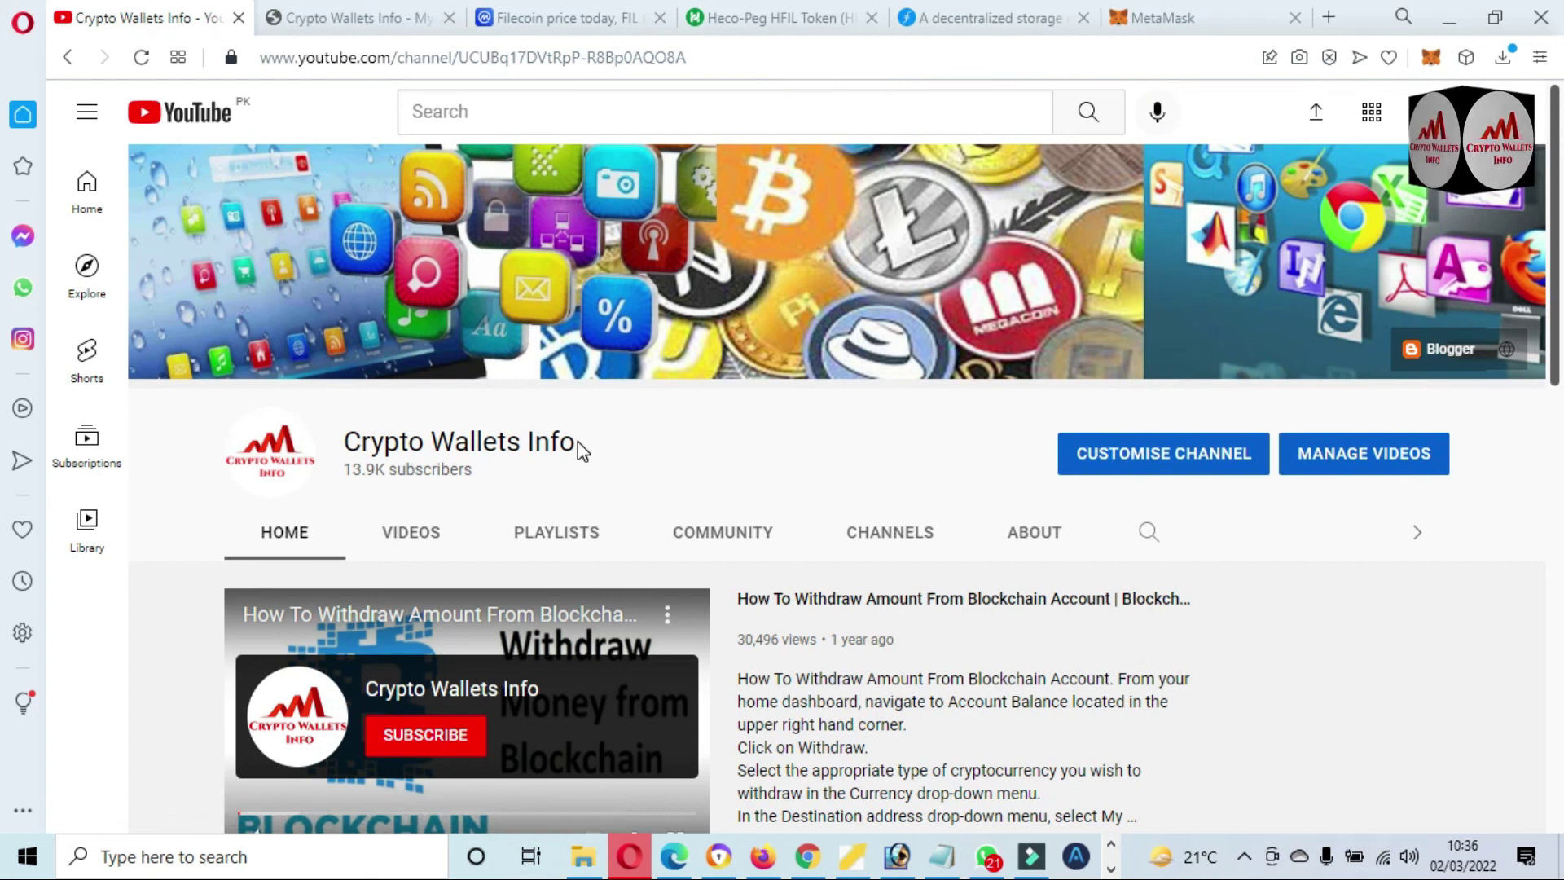
{"action": "left_click_drag", "start_coordinate": [577, 441], "coordinate": [332, 428]}
{"action": "left_click", "coordinate": [378, 12]}
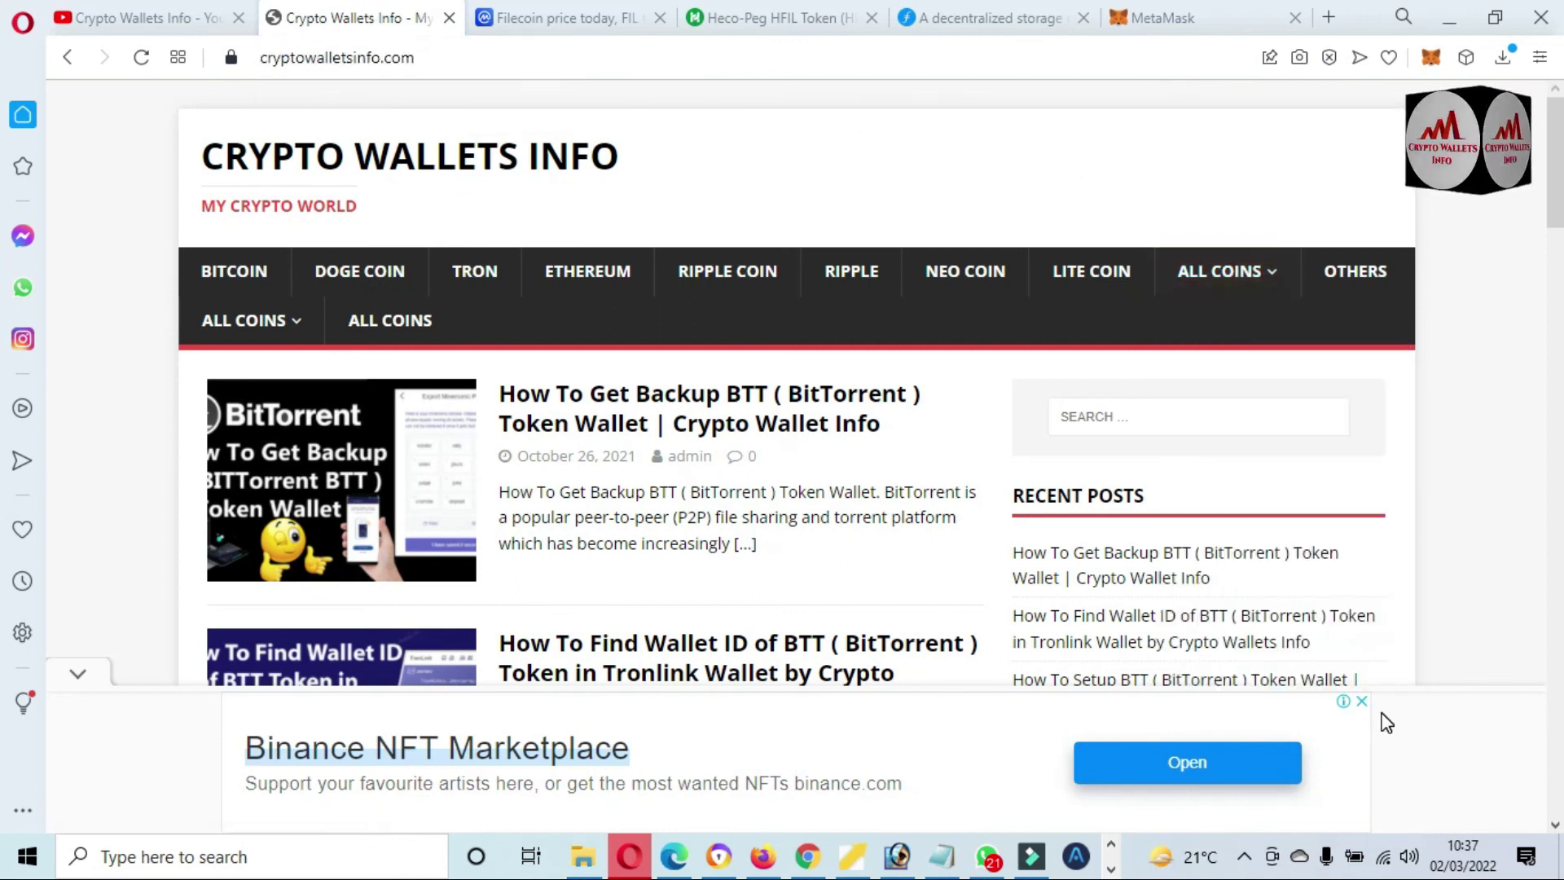
{"action": "left_click", "coordinate": [1244, 861]}
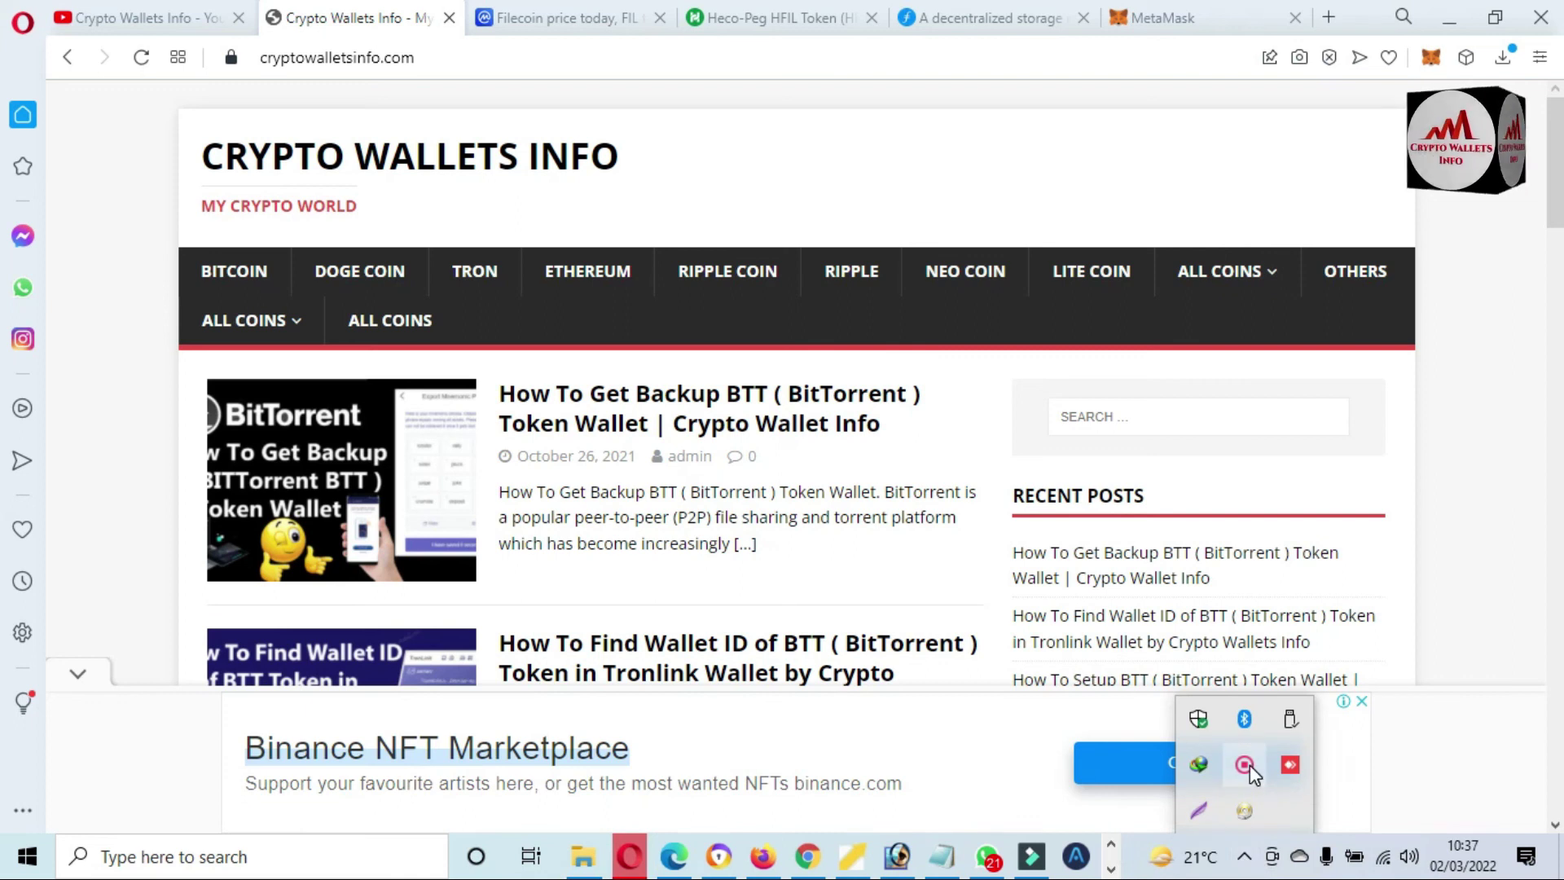